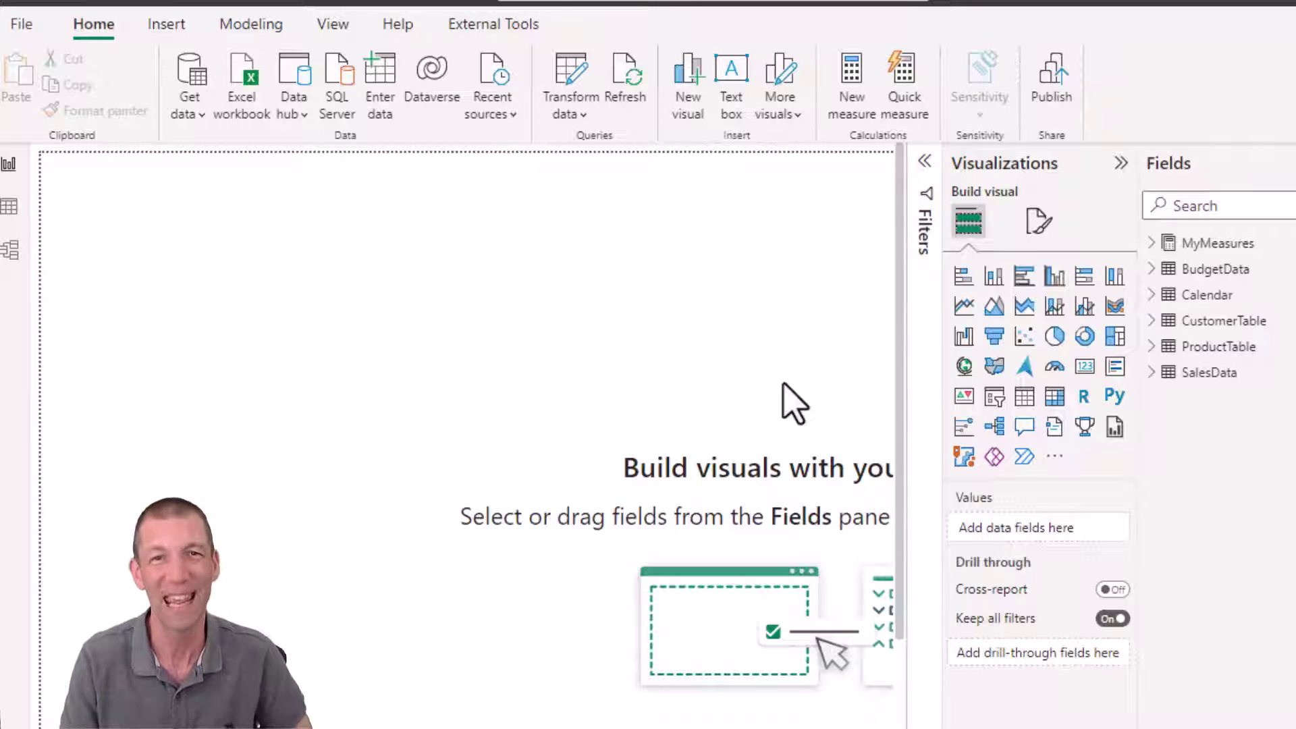
- Add a slicer of ProductTable Brand: Centre Across, Connoisseur, M-agic Beans and Reboot
click(994, 396)
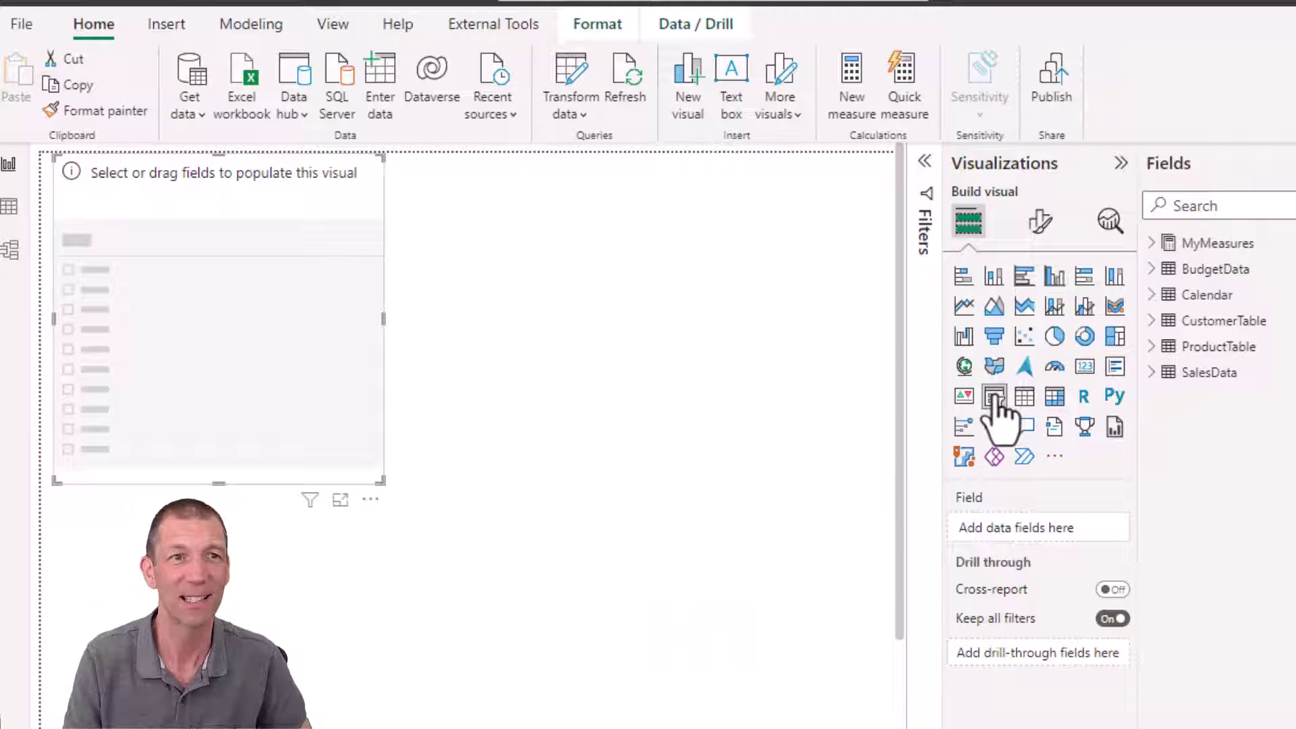
click(1151, 347)
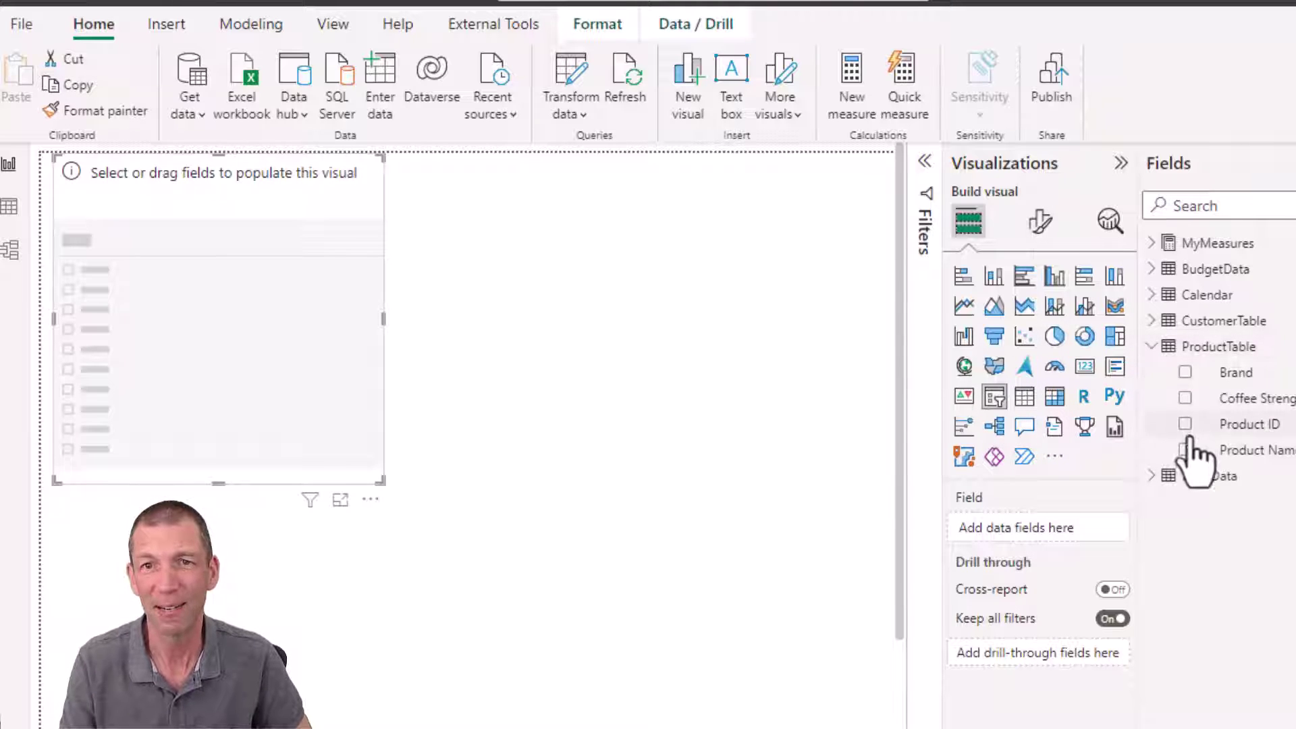
click(1184, 373)
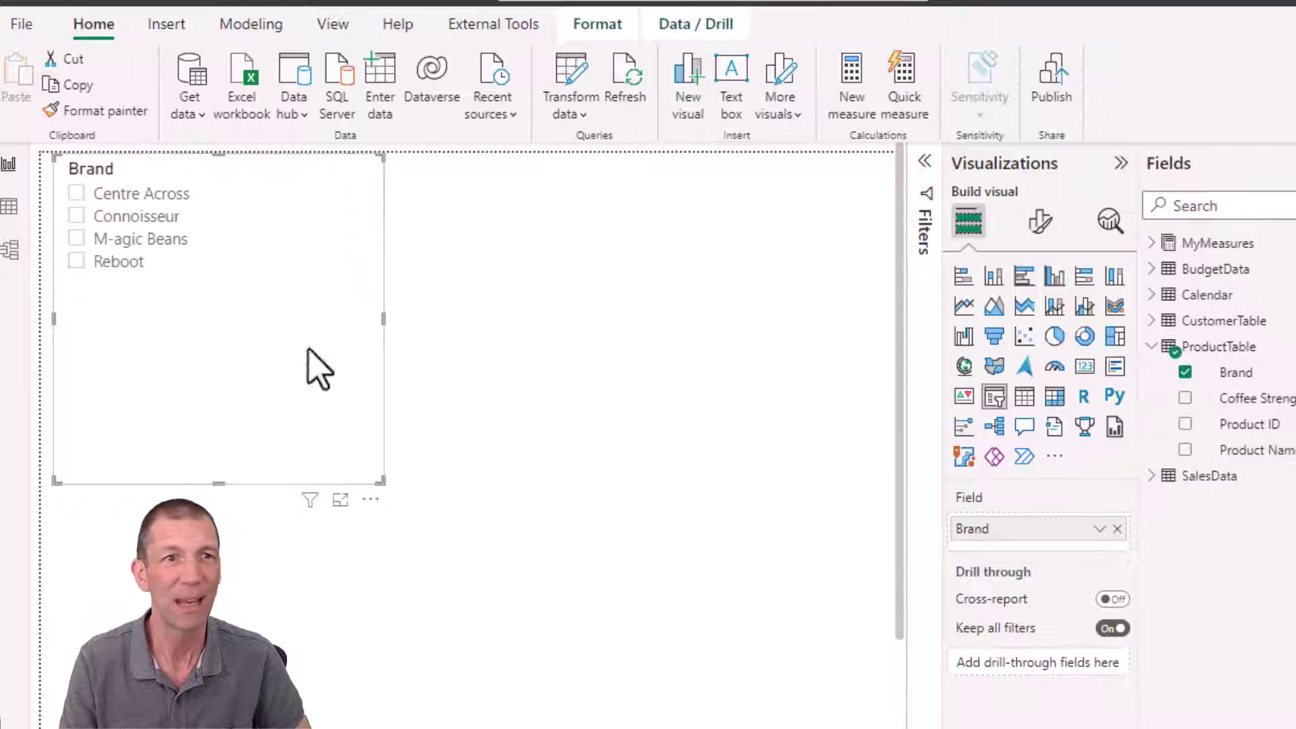
mouse_move(362, 170)
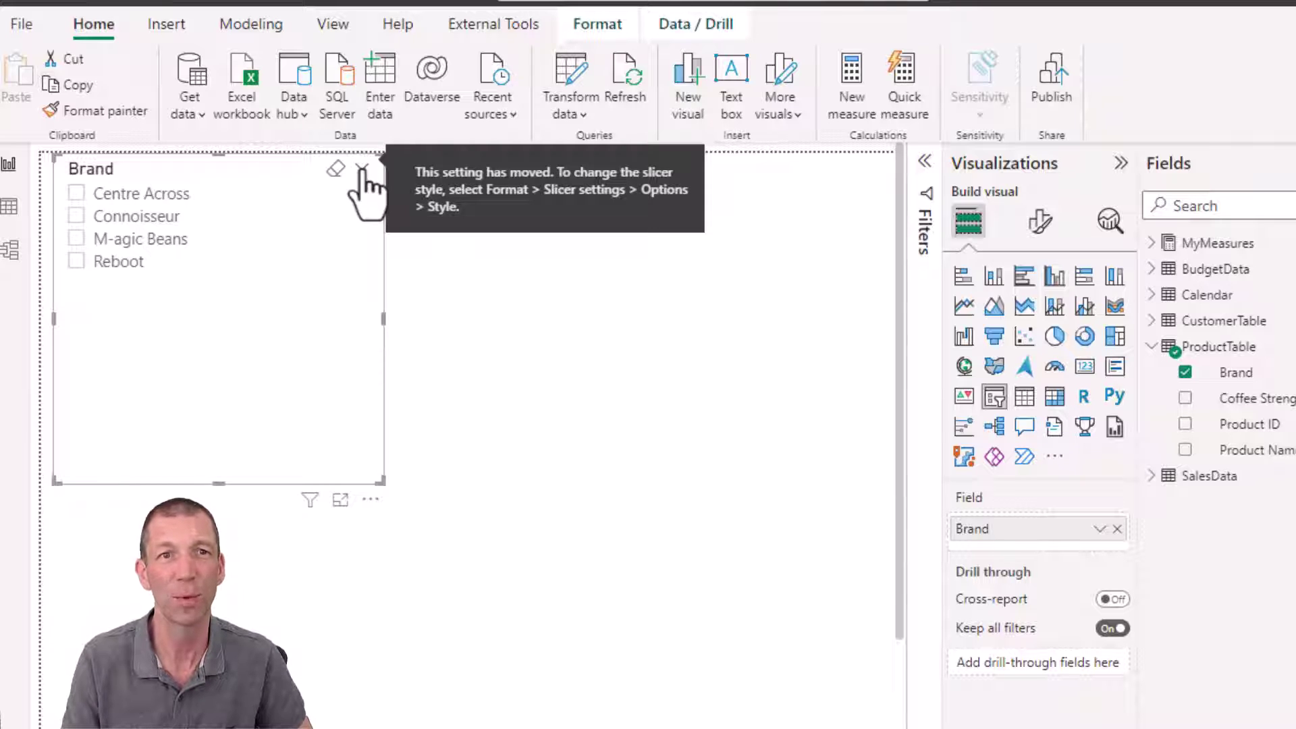
- Set the Brand slicer style to Tile and reshape it into a wide, short strip along the top
click(1039, 223)
click(1005, 372)
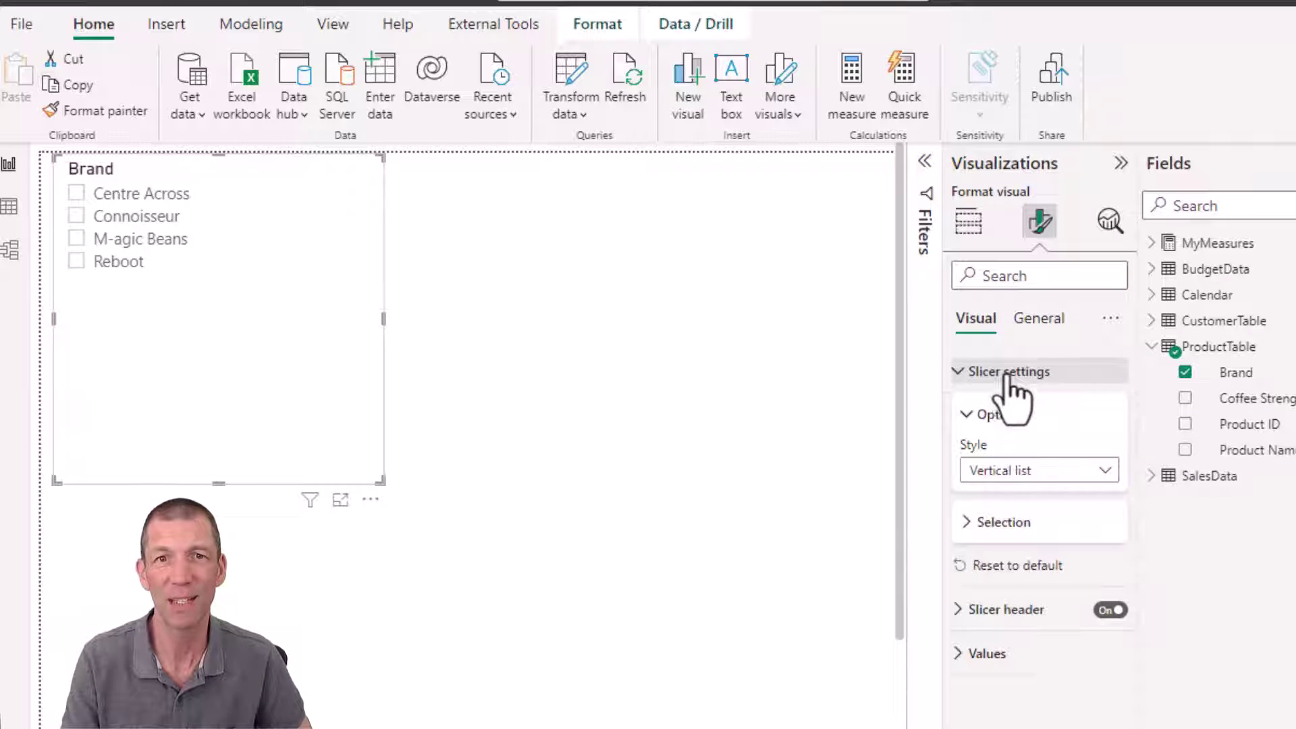
click(1043, 470)
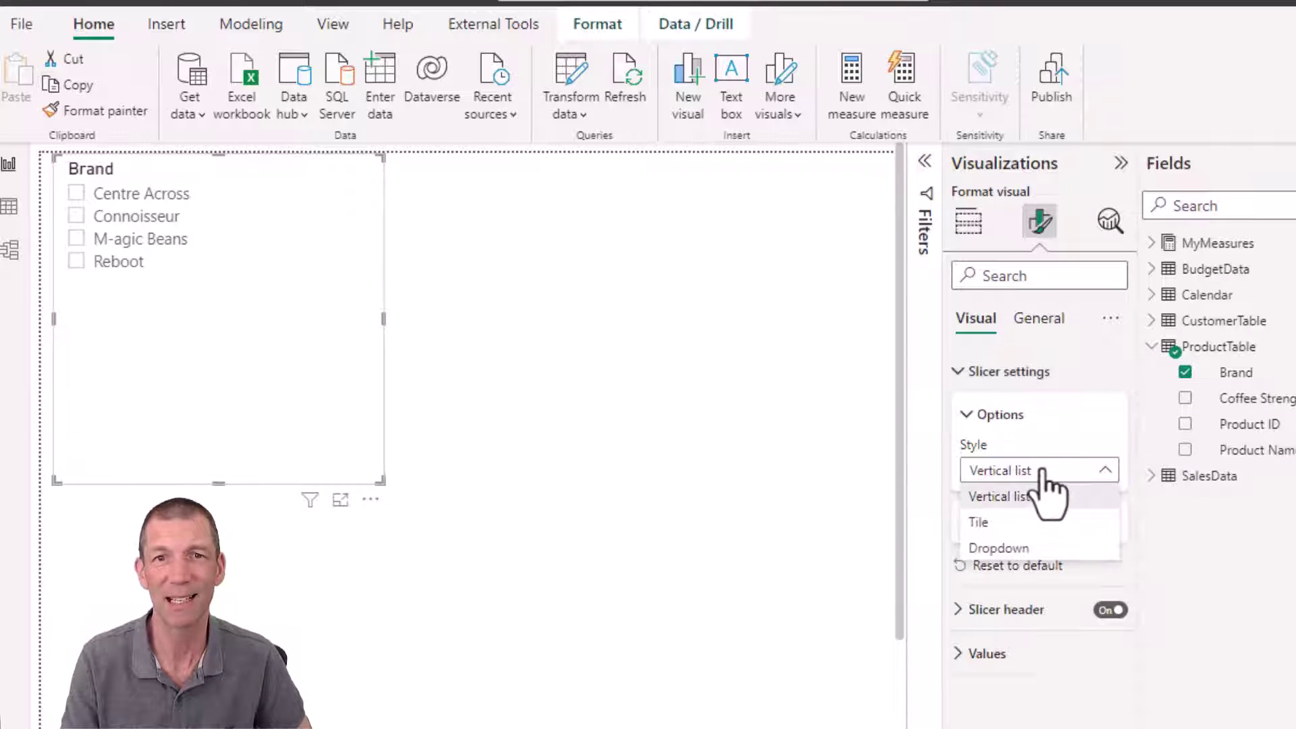
click(1008, 522)
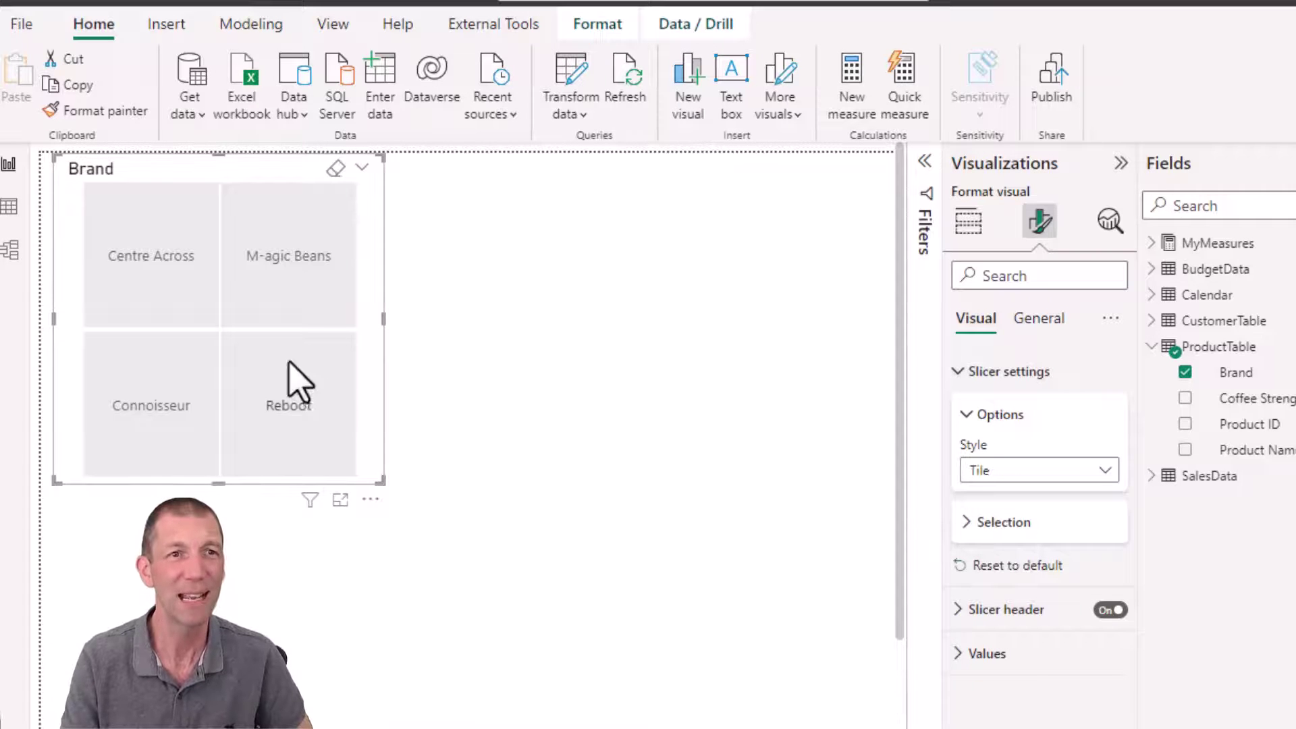
drag(383, 484, 732, 232)
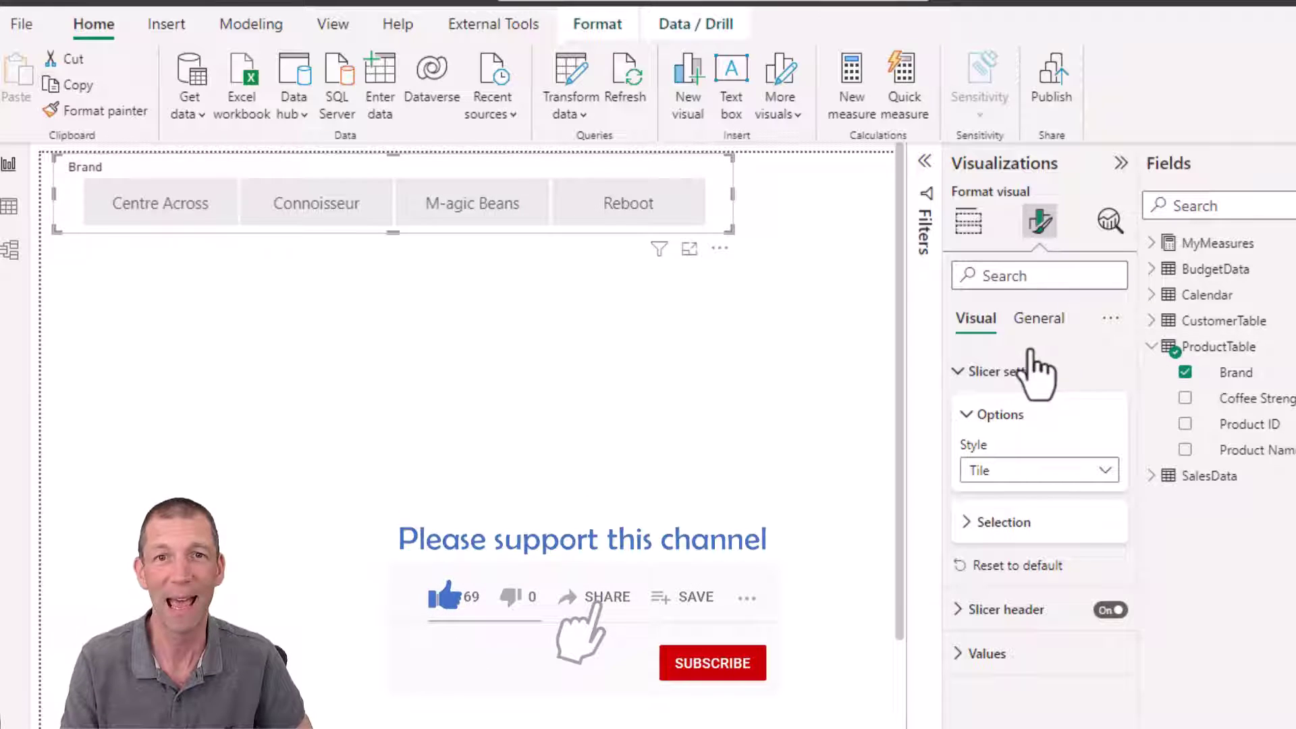
- Under Values > Border, turn on Bottom and Left borders for the Brand slicer's tiles
click(989, 656)
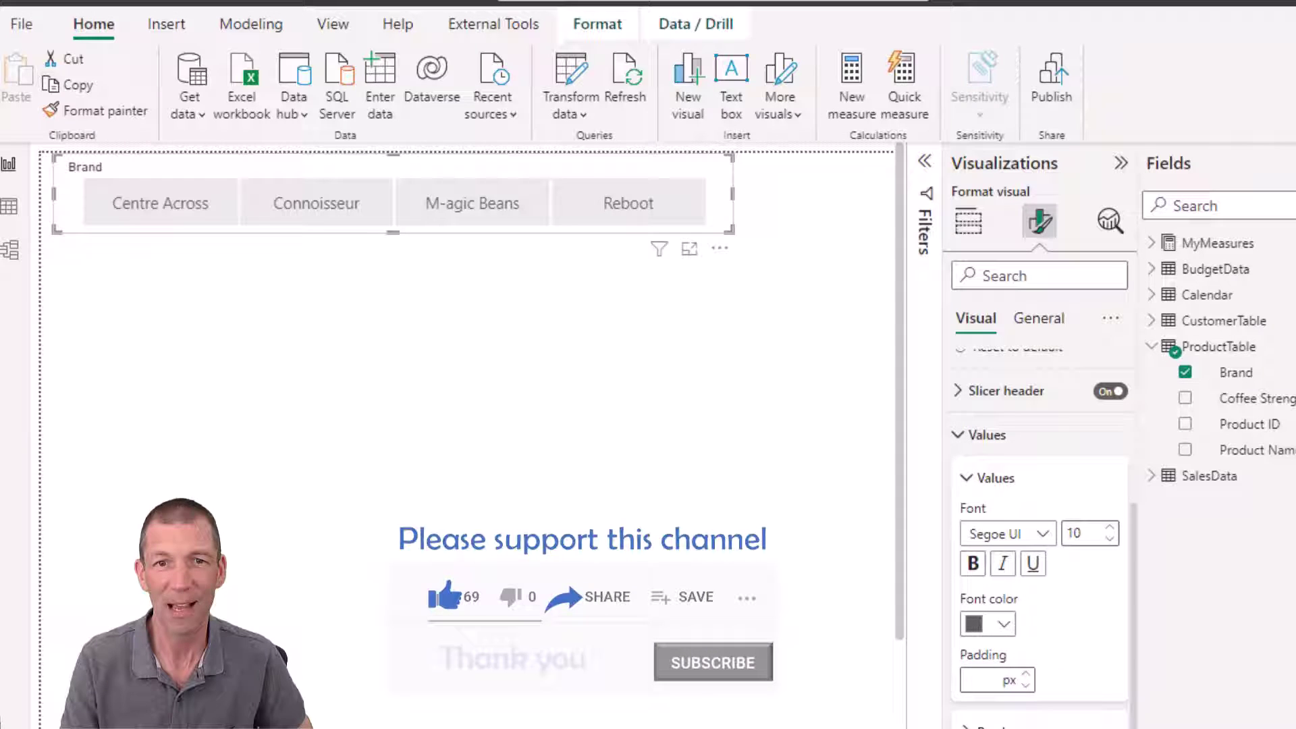
scroll(1019, 705, down, 3)
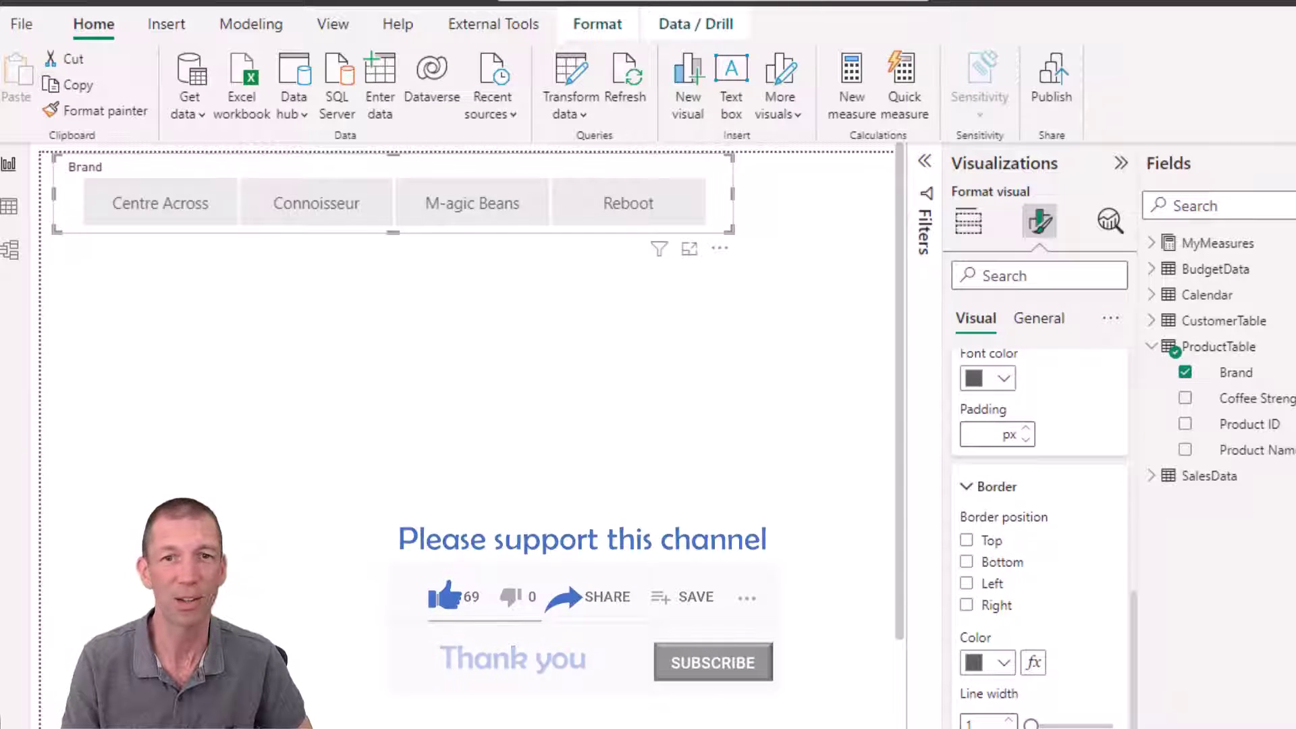
click(966, 561)
click(966, 583)
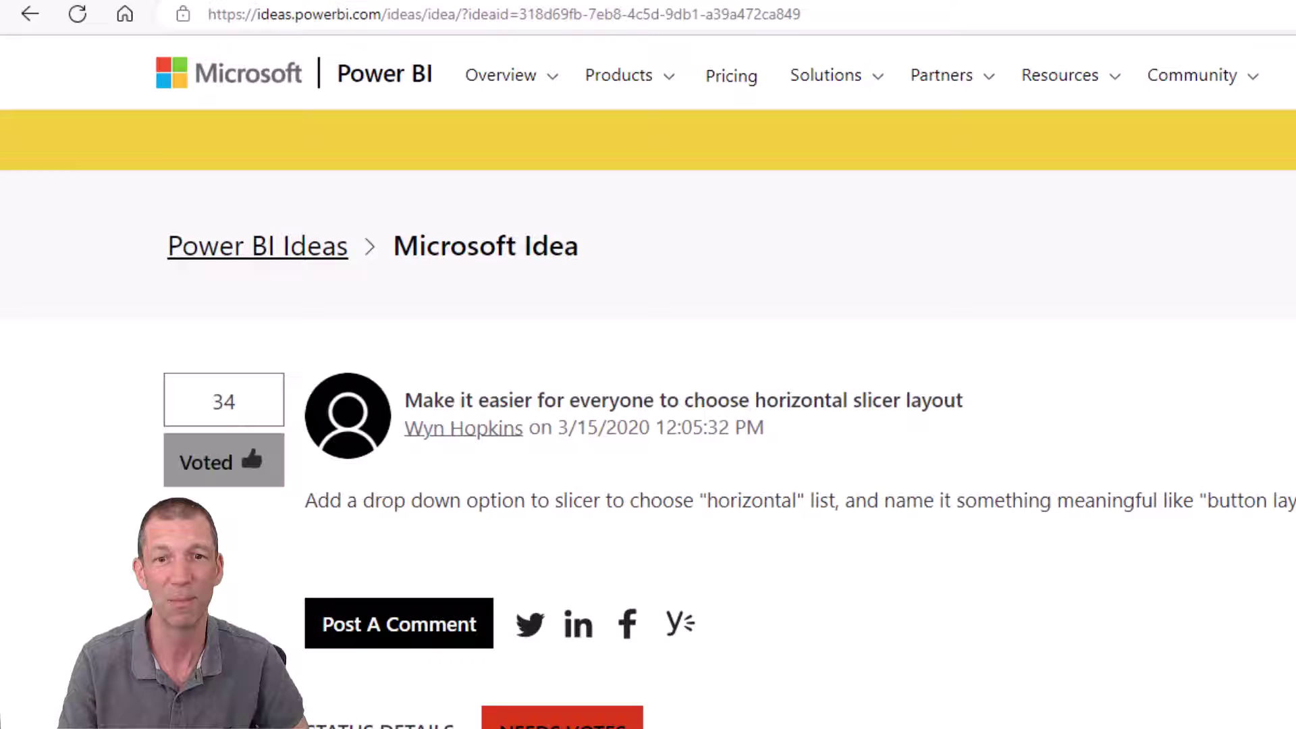
- Return from the browser to Power BI Desktop and deselect the Brand slicer
key(alt+Tab)
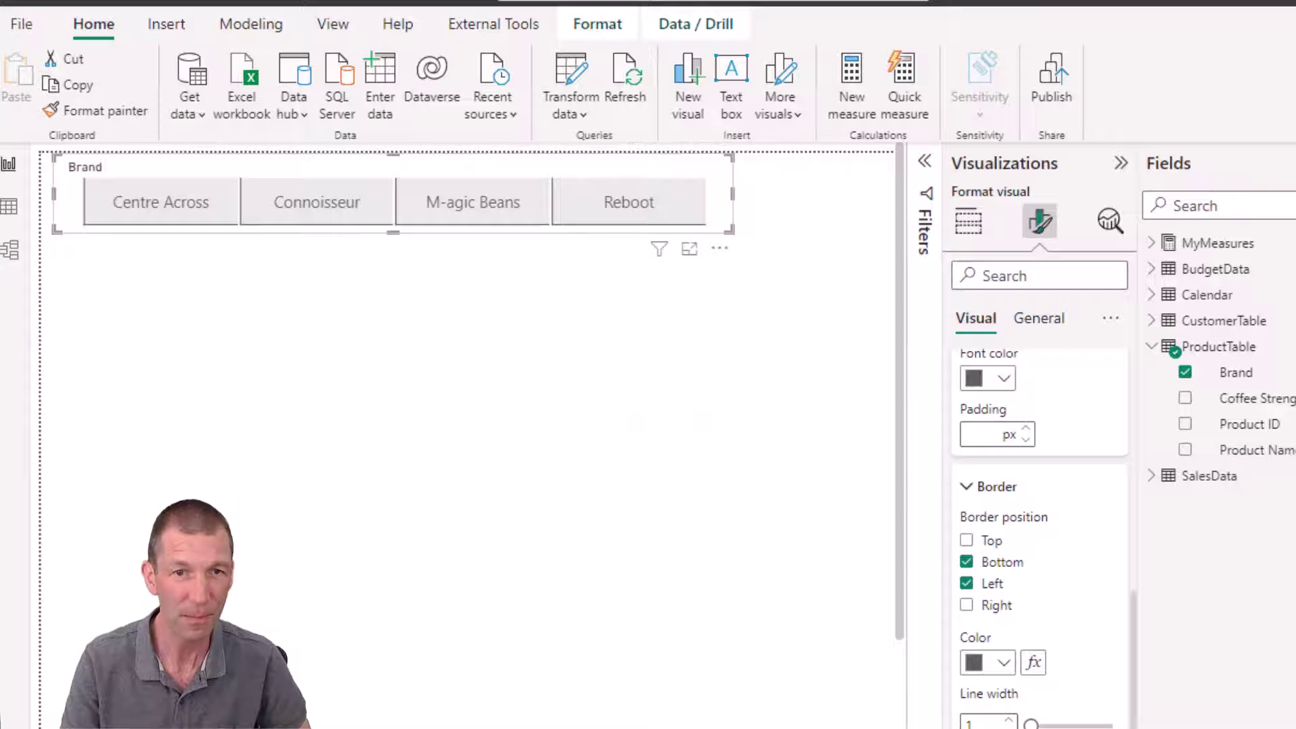
click(375, 453)
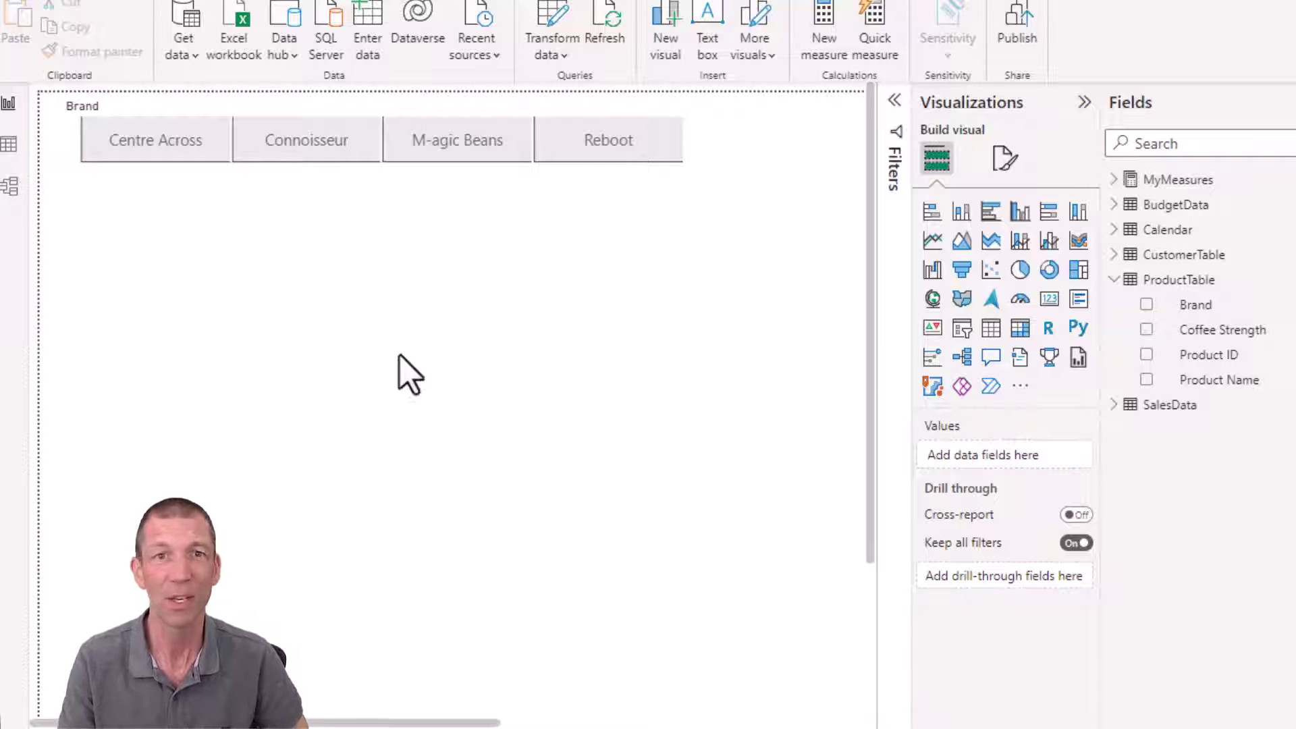
- Add a card showing MyMeasures > Sales $ > Actual Sales $ Prior Year, reading $66K
click(1049, 302)
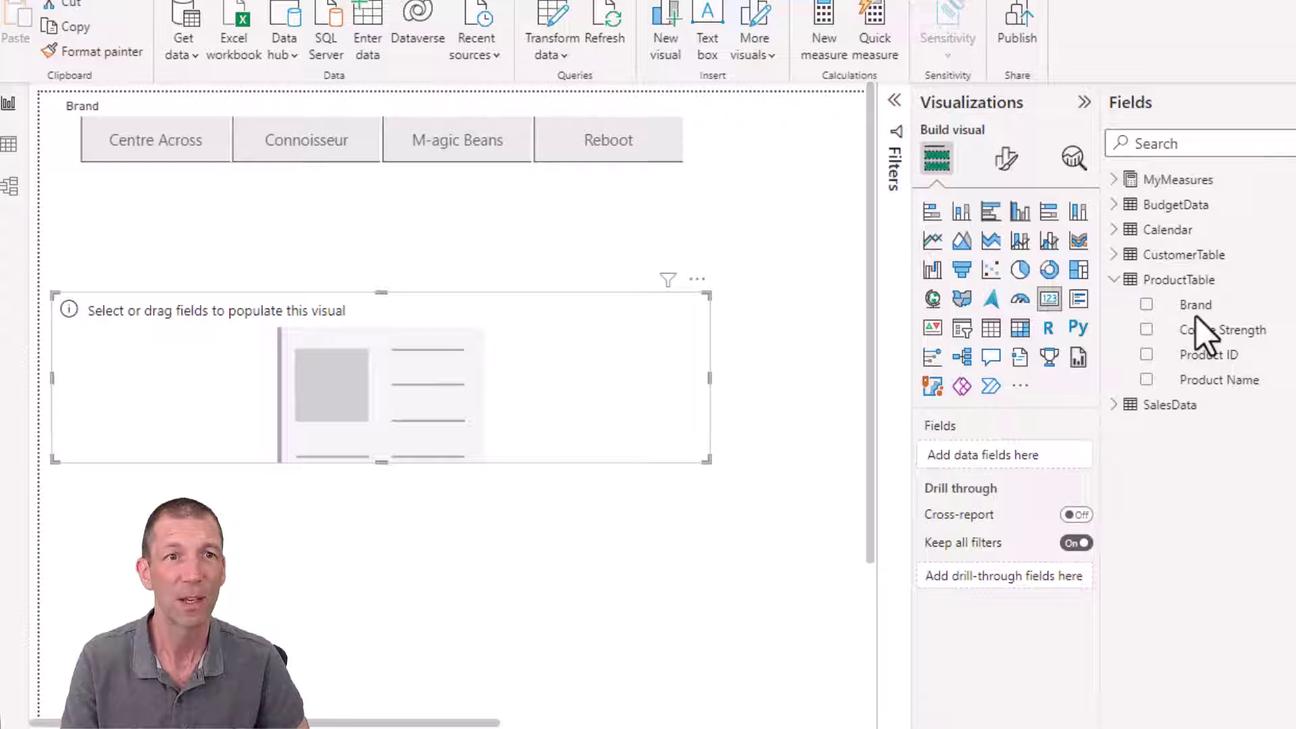
click(1114, 179)
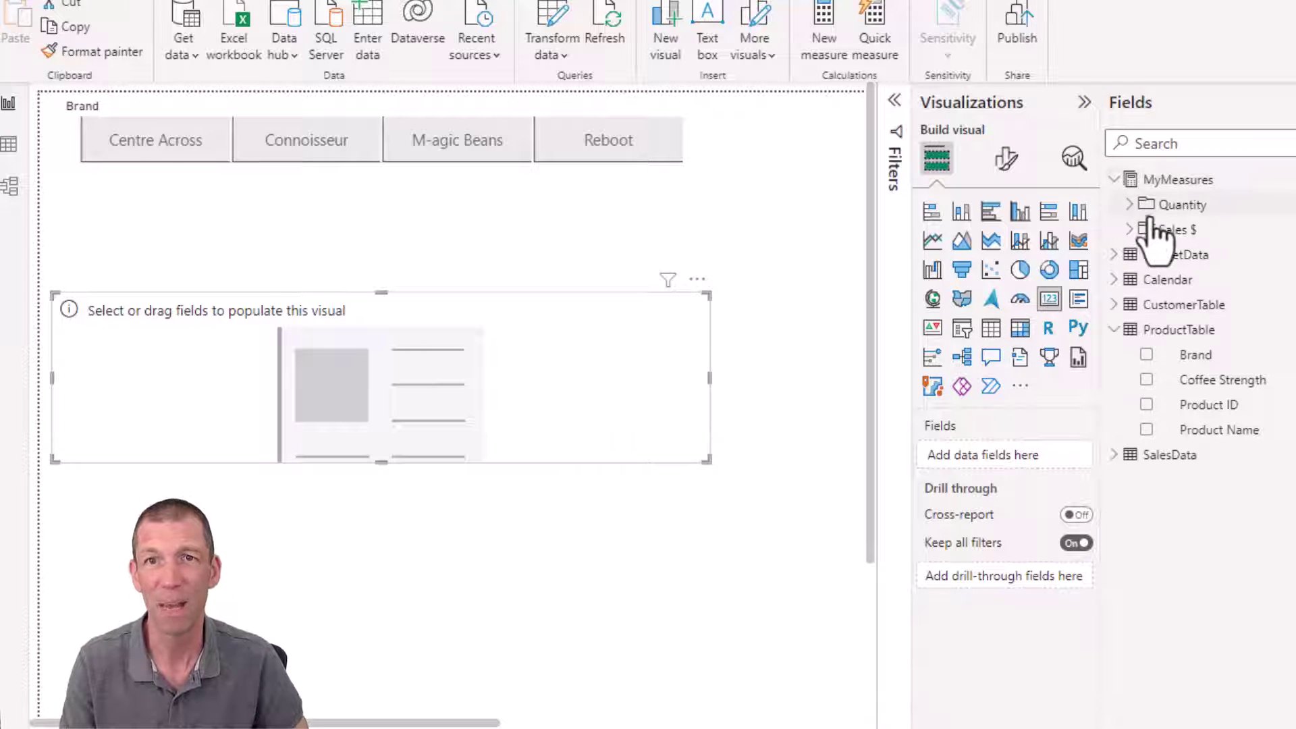
click(1130, 229)
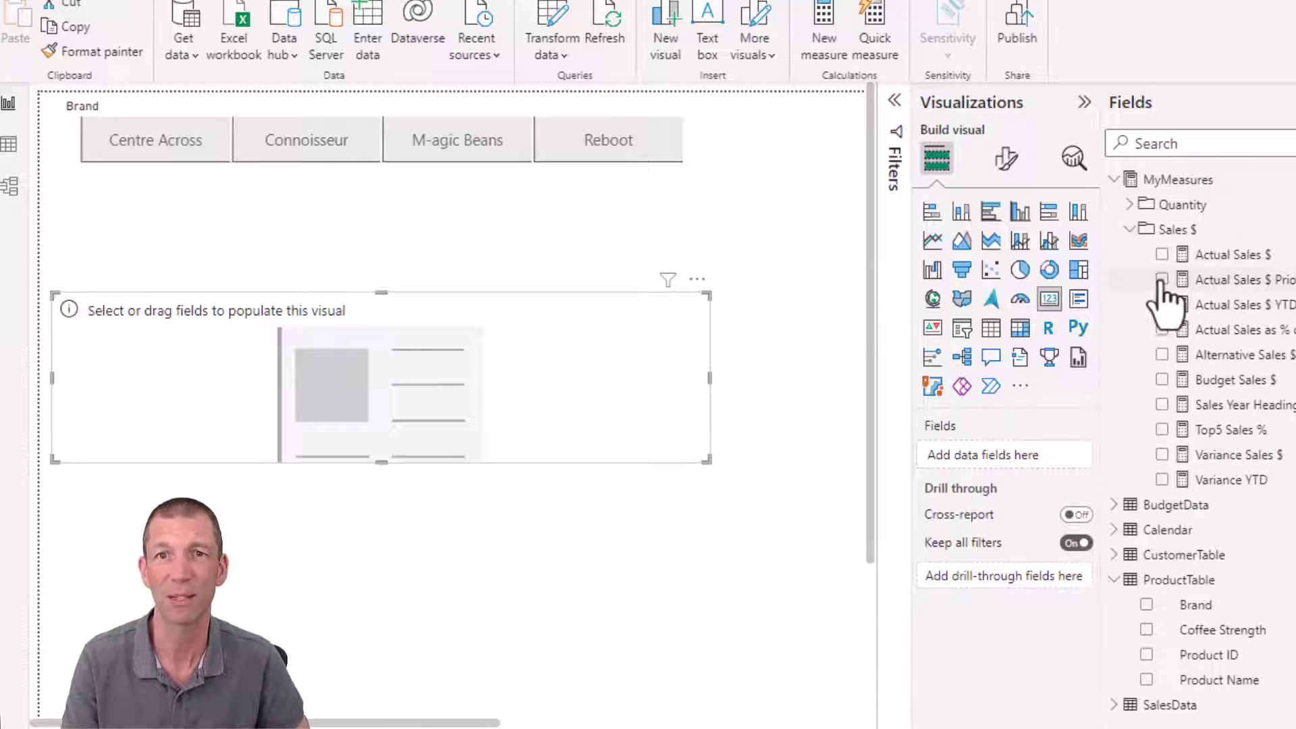
click(1161, 279)
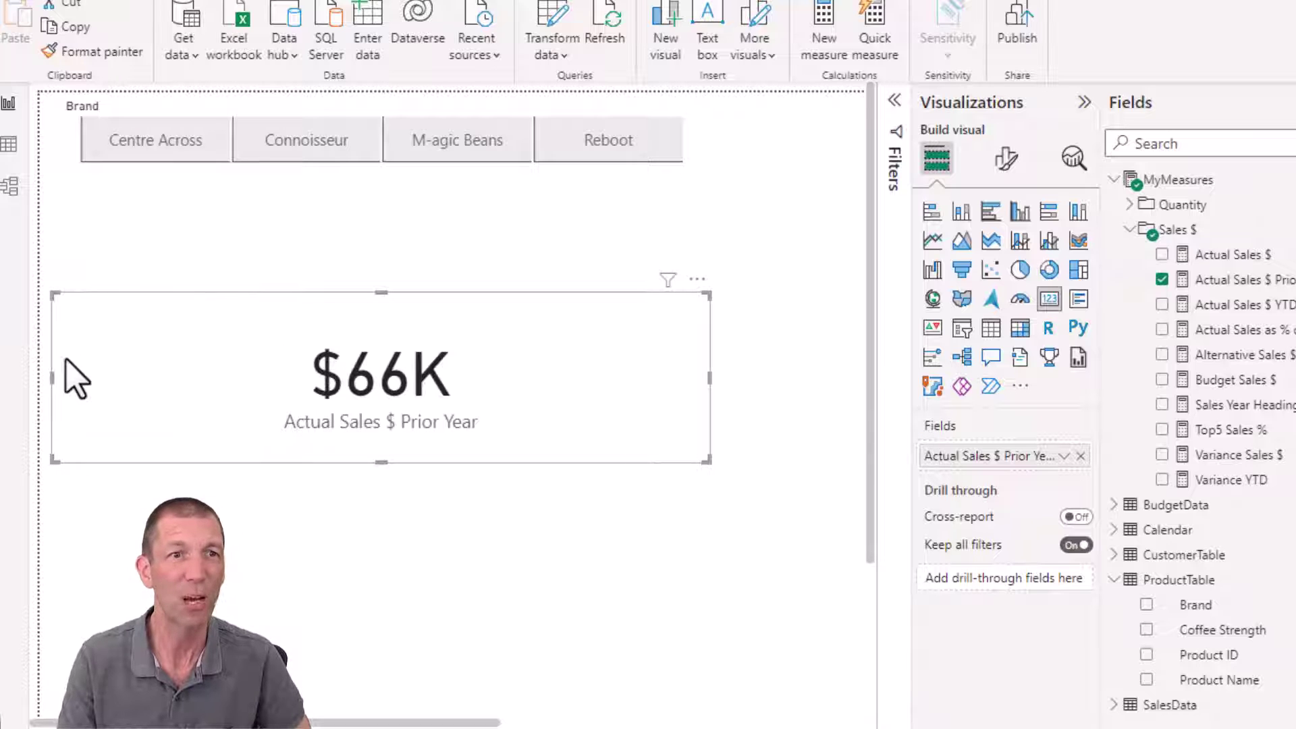
- Turn on the card's shadow with an Inside offset and a bright green colour
click(1005, 164)
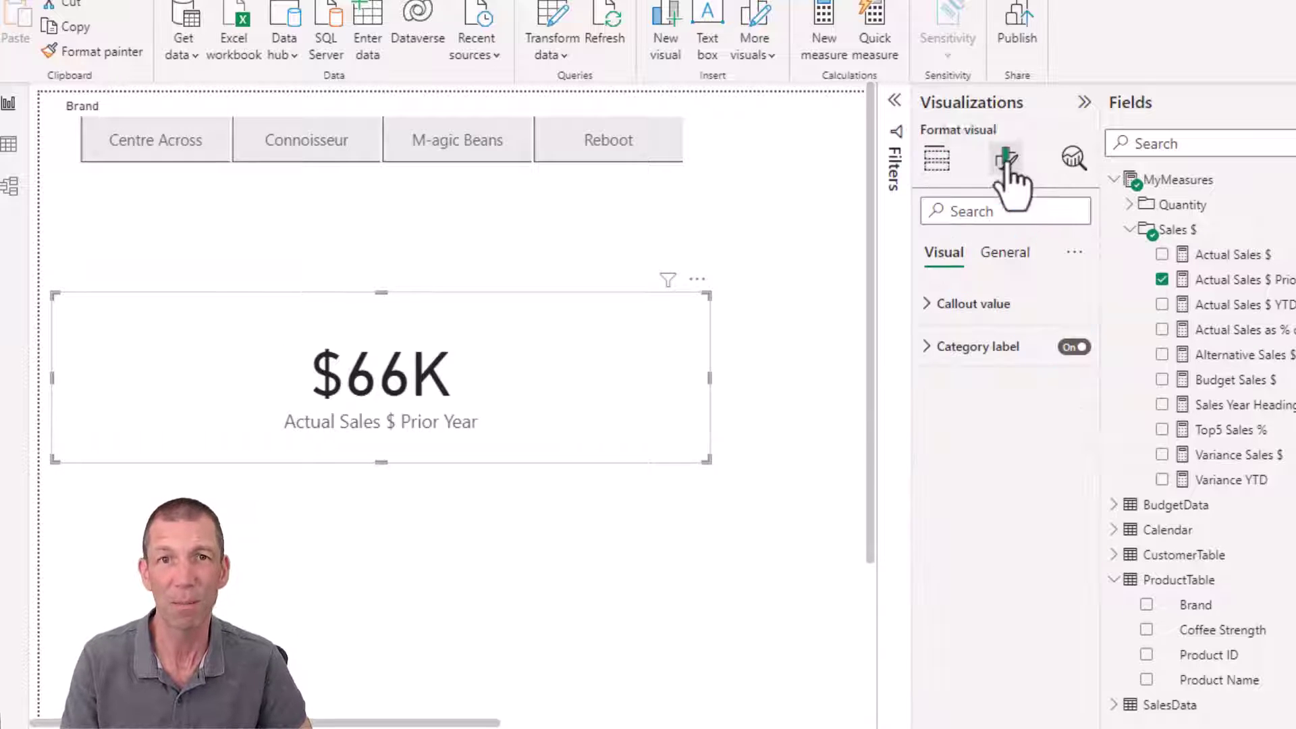
click(1004, 259)
click(956, 391)
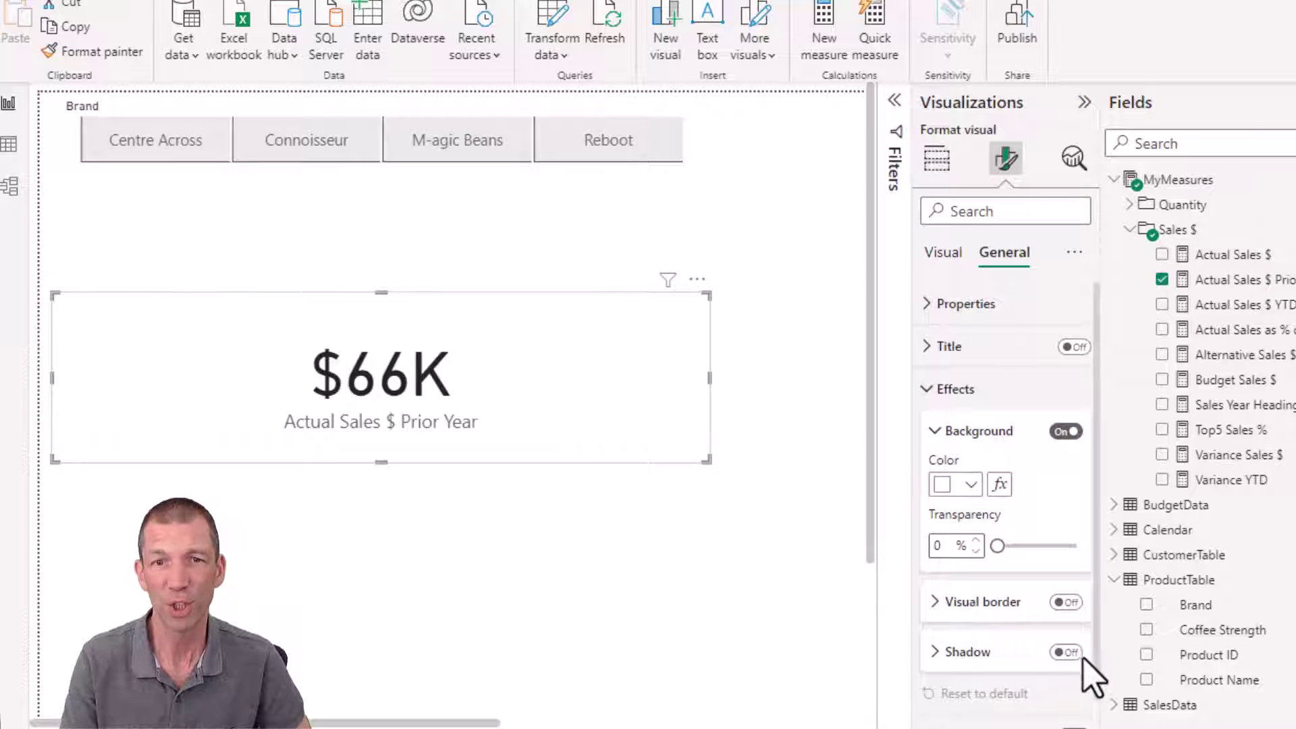
click(993, 658)
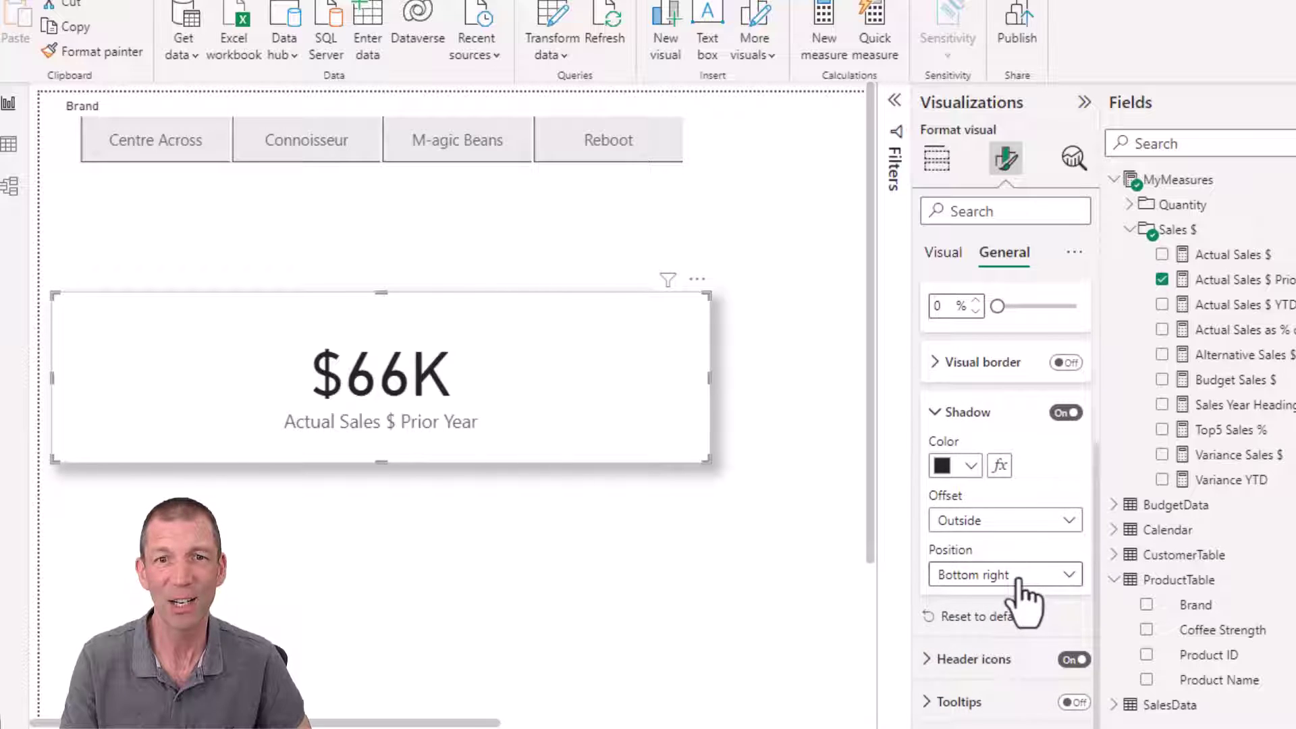
click(1016, 533)
click(999, 568)
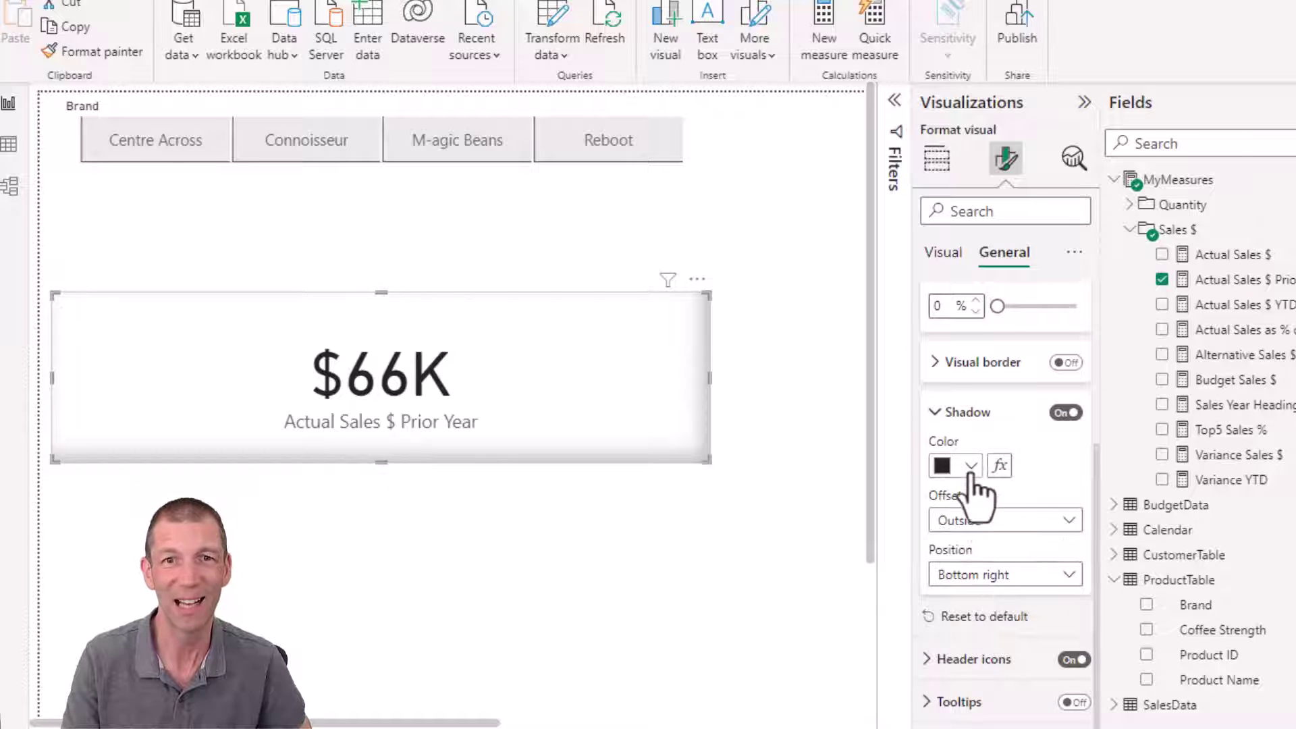
click(971, 467)
click(955, 375)
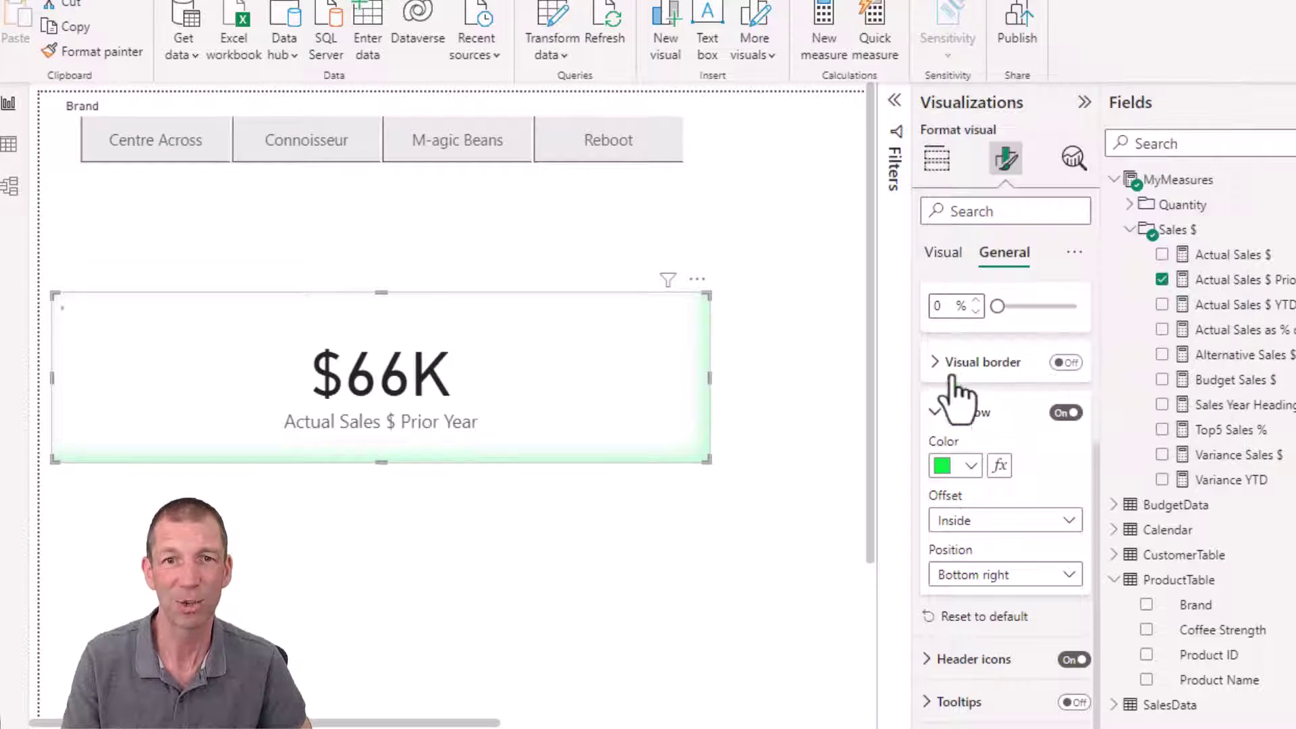
- Set the card shadow's position to Custom while keeping the offset Inside
click(1006, 577)
click(995, 555)
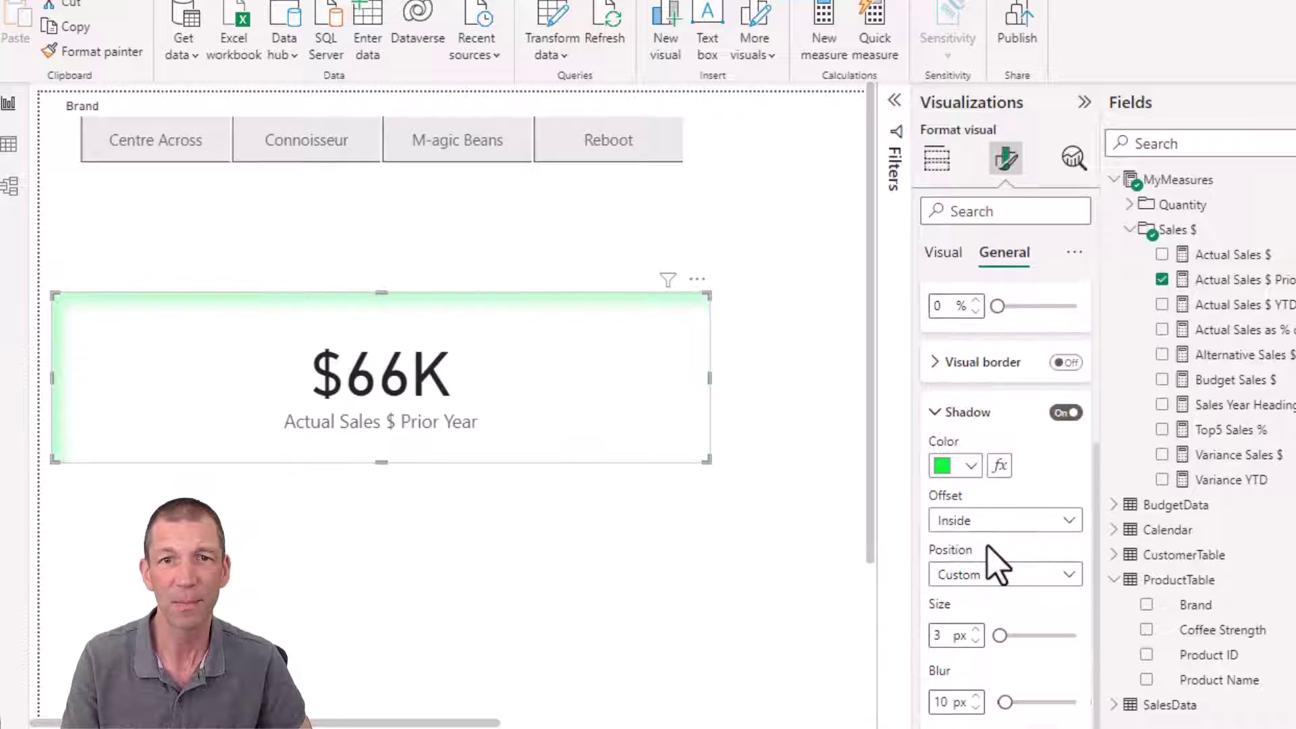
scroll(992, 624, down, 4)
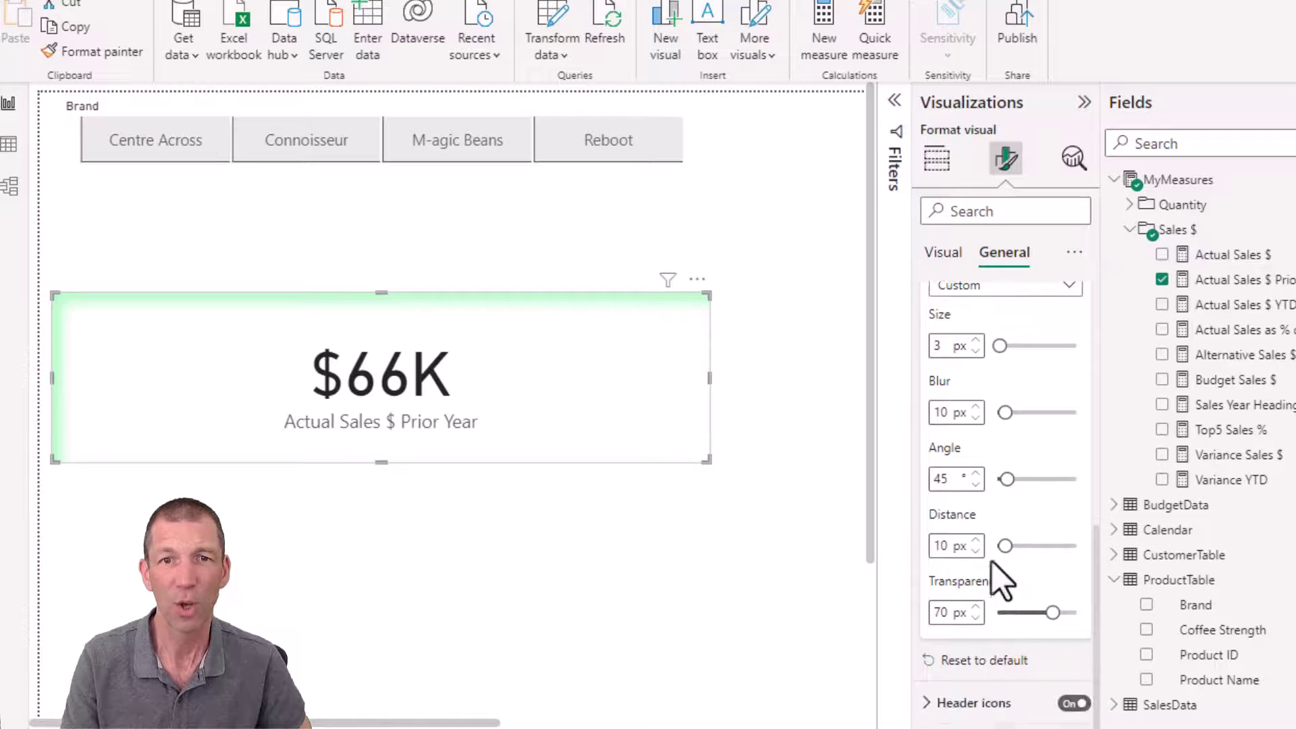
scroll(1003, 392, up, 2)
click(998, 375)
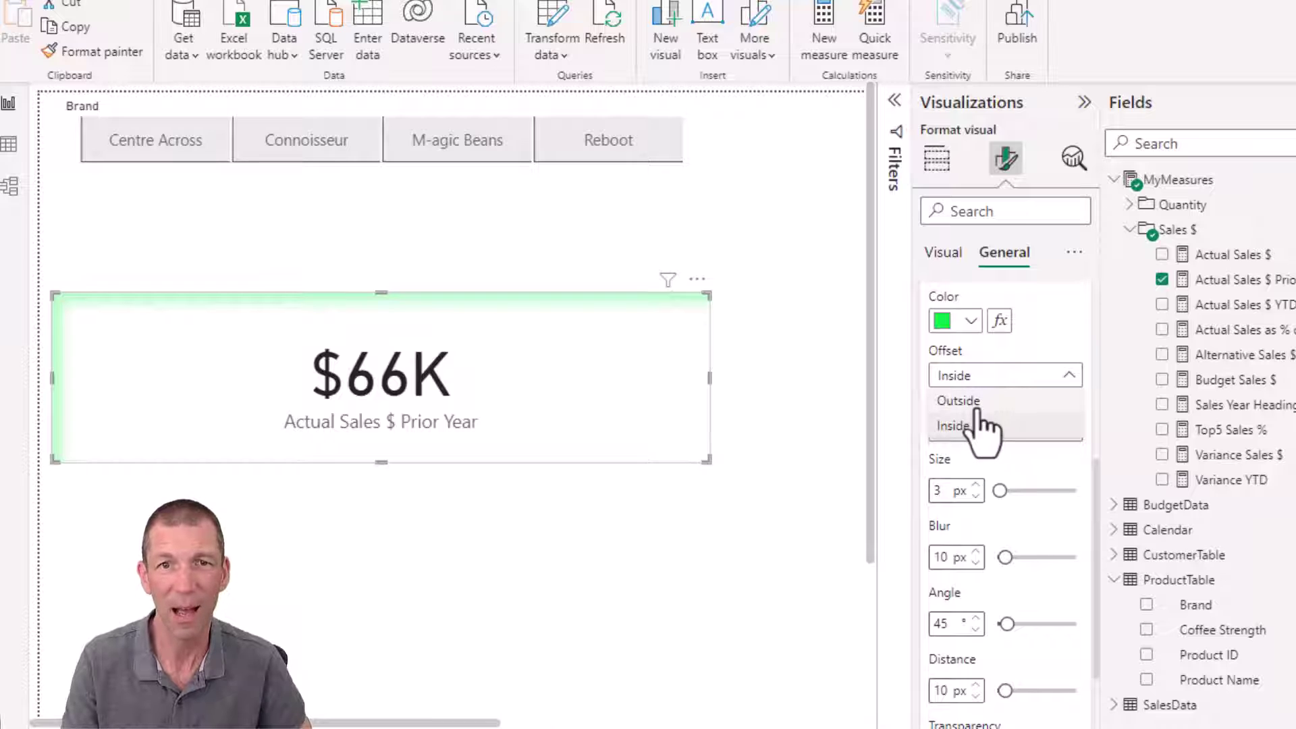
click(1035, 459)
click(1043, 431)
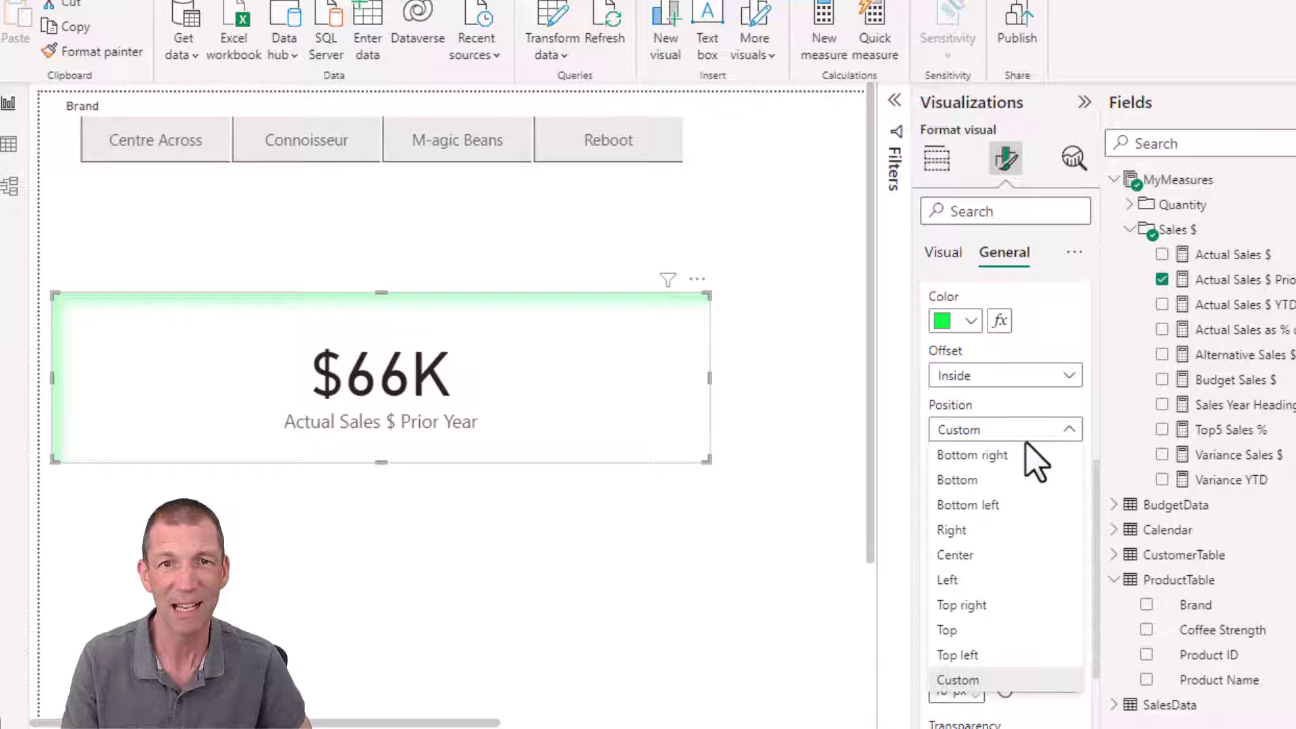
key(Escape)
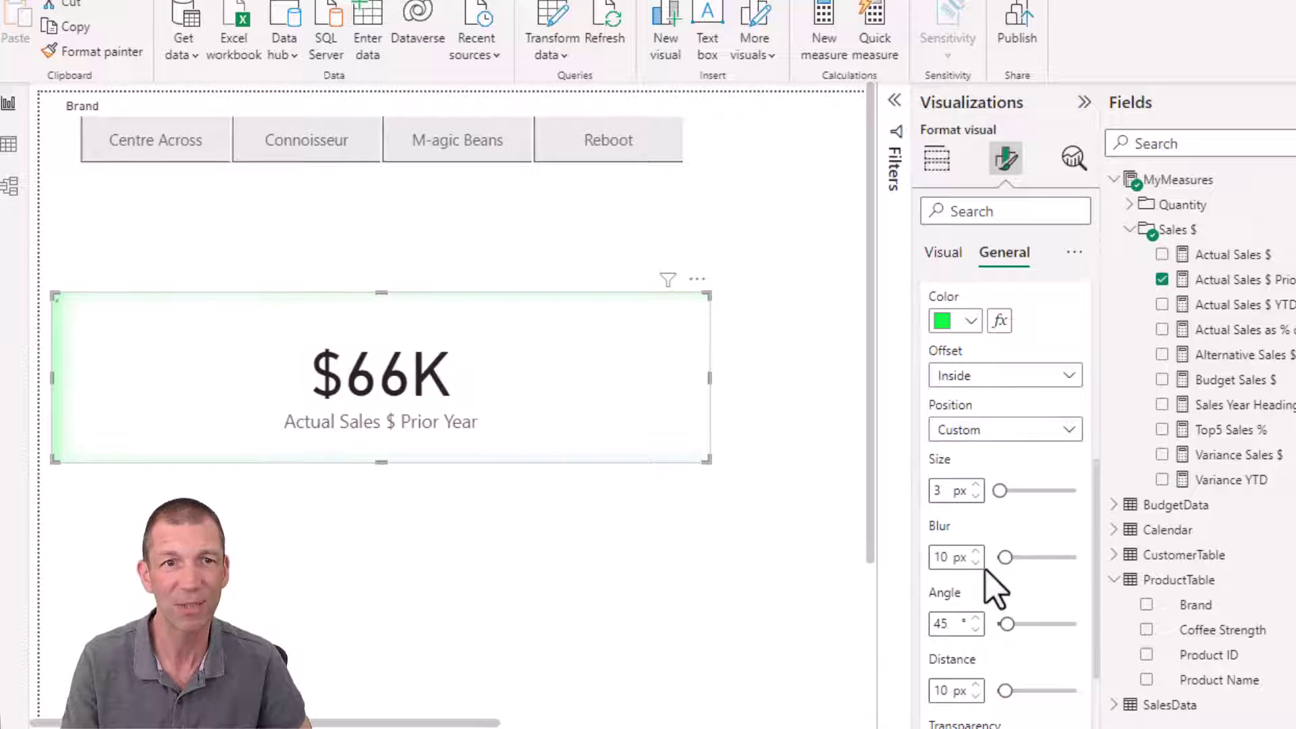
click(1001, 576)
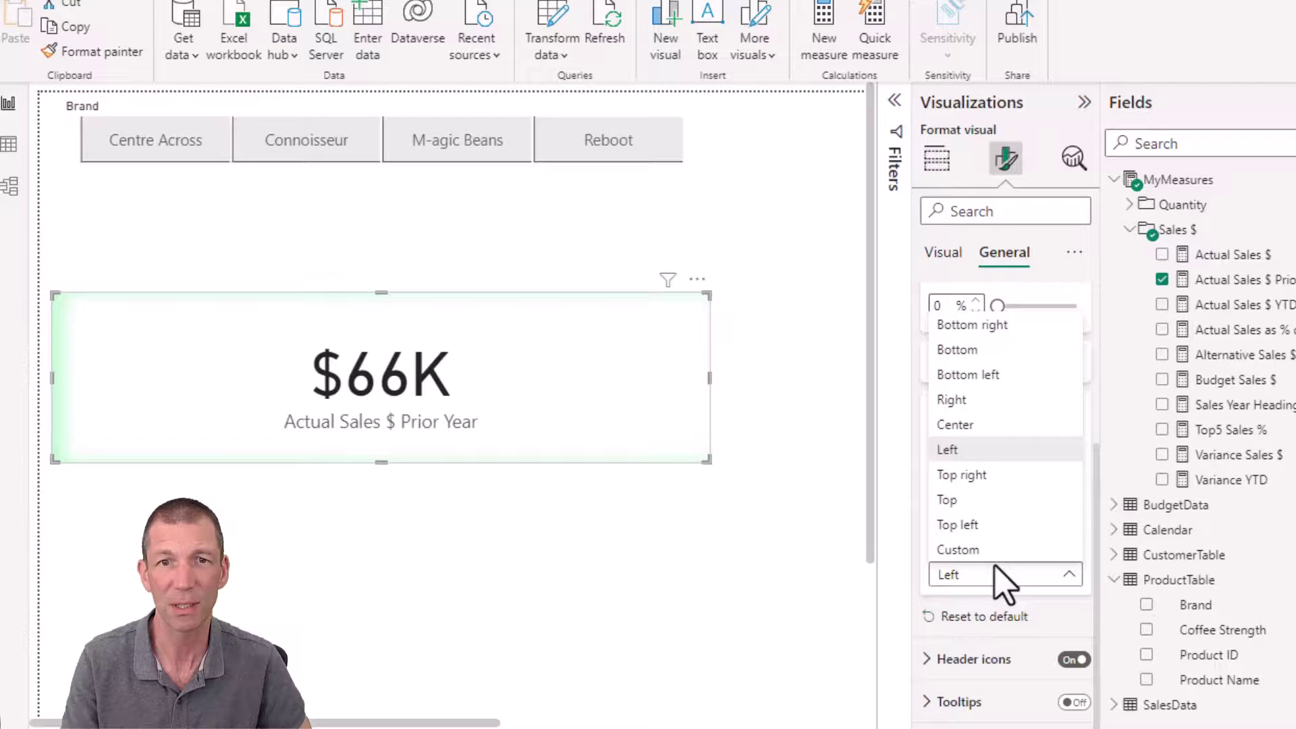
click(986, 552)
- Set the shadow blur to 0 px and distance to 45 px, and make the card narrower
scroll(992, 587, down, 3)
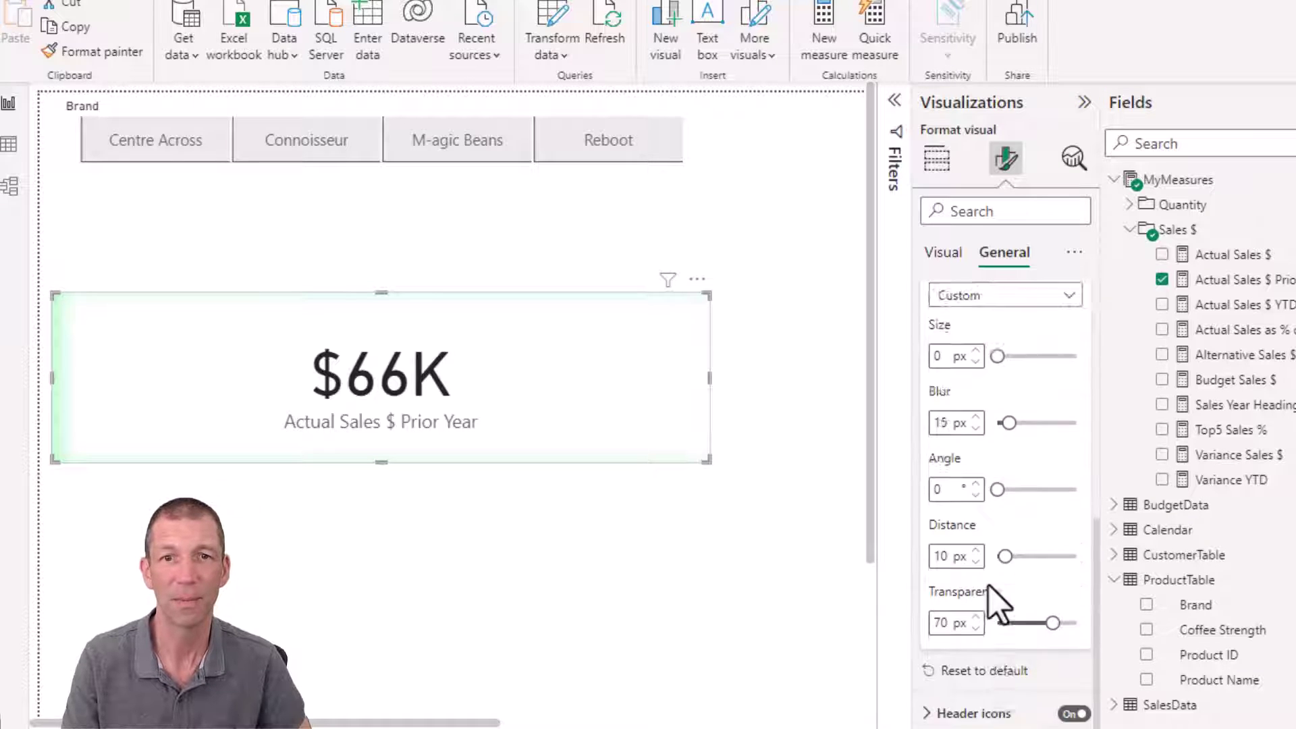
scroll(990, 597, down, 1)
drag(1009, 369, 980, 392)
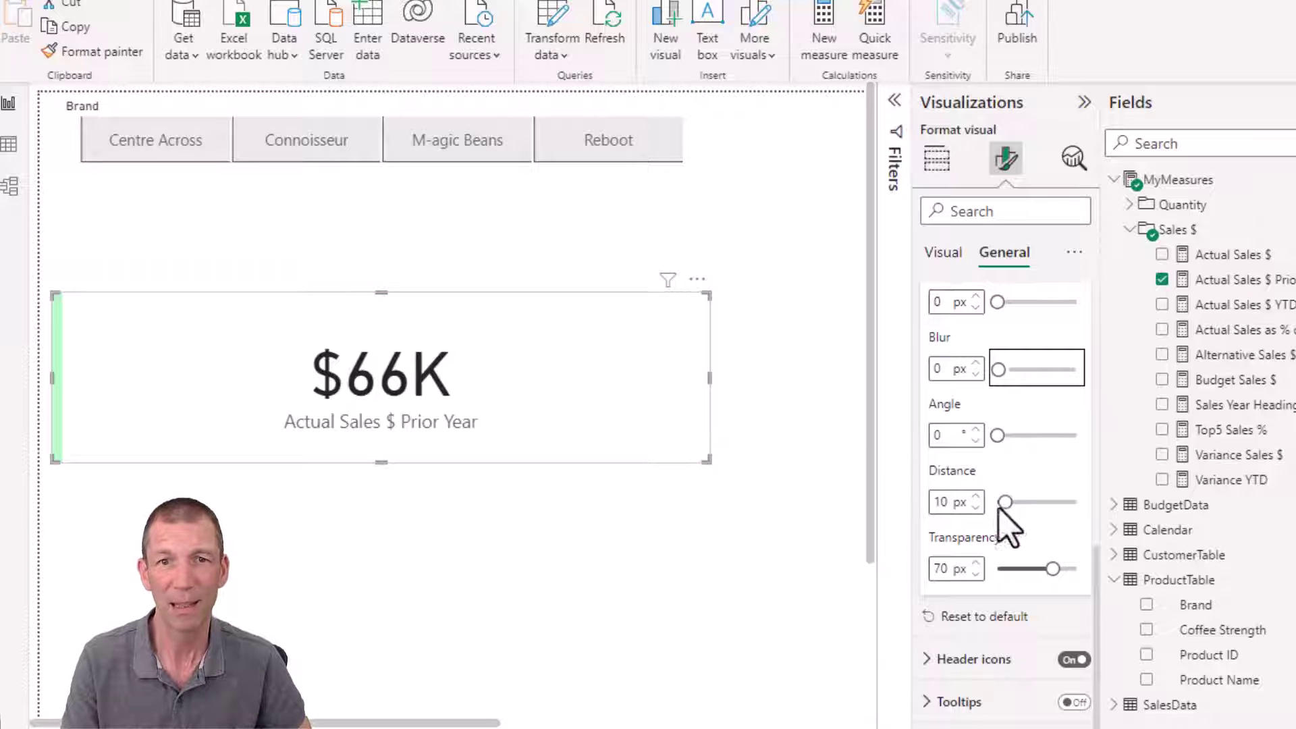
drag(1005, 502, 1032, 504)
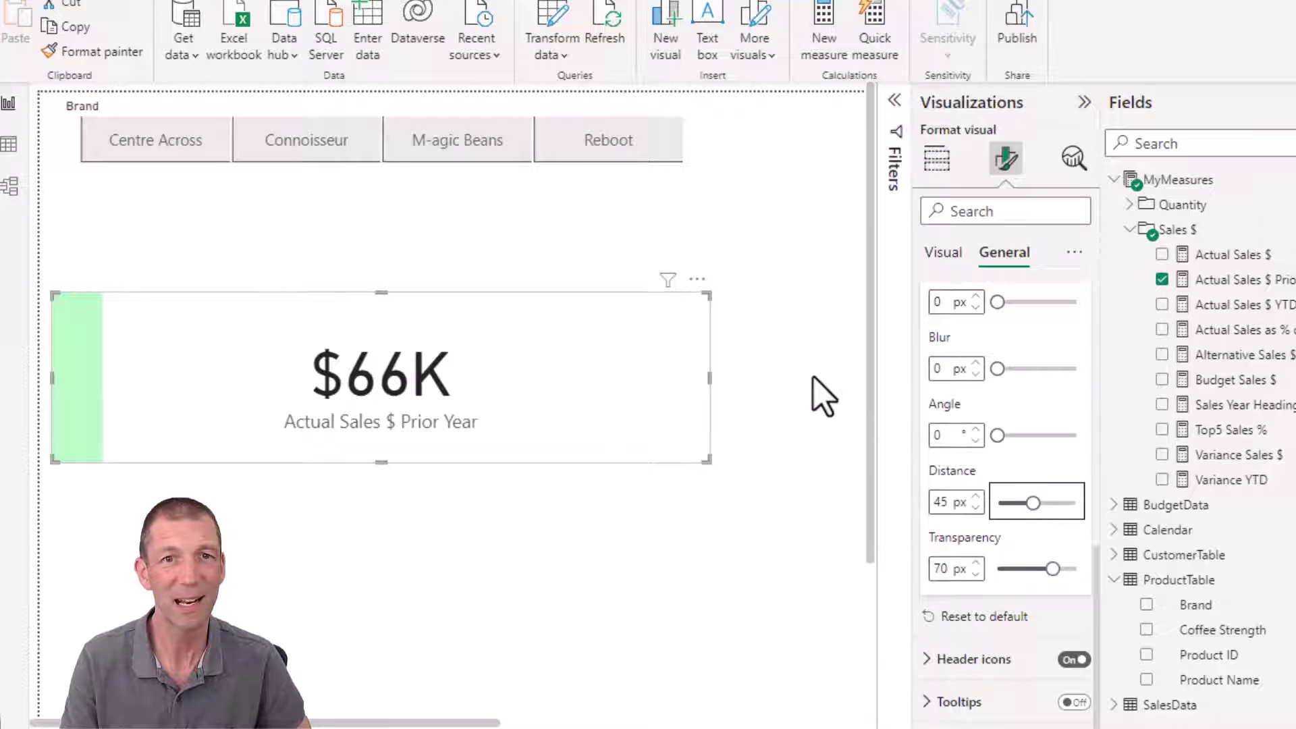
drag(707, 384, 428, 398)
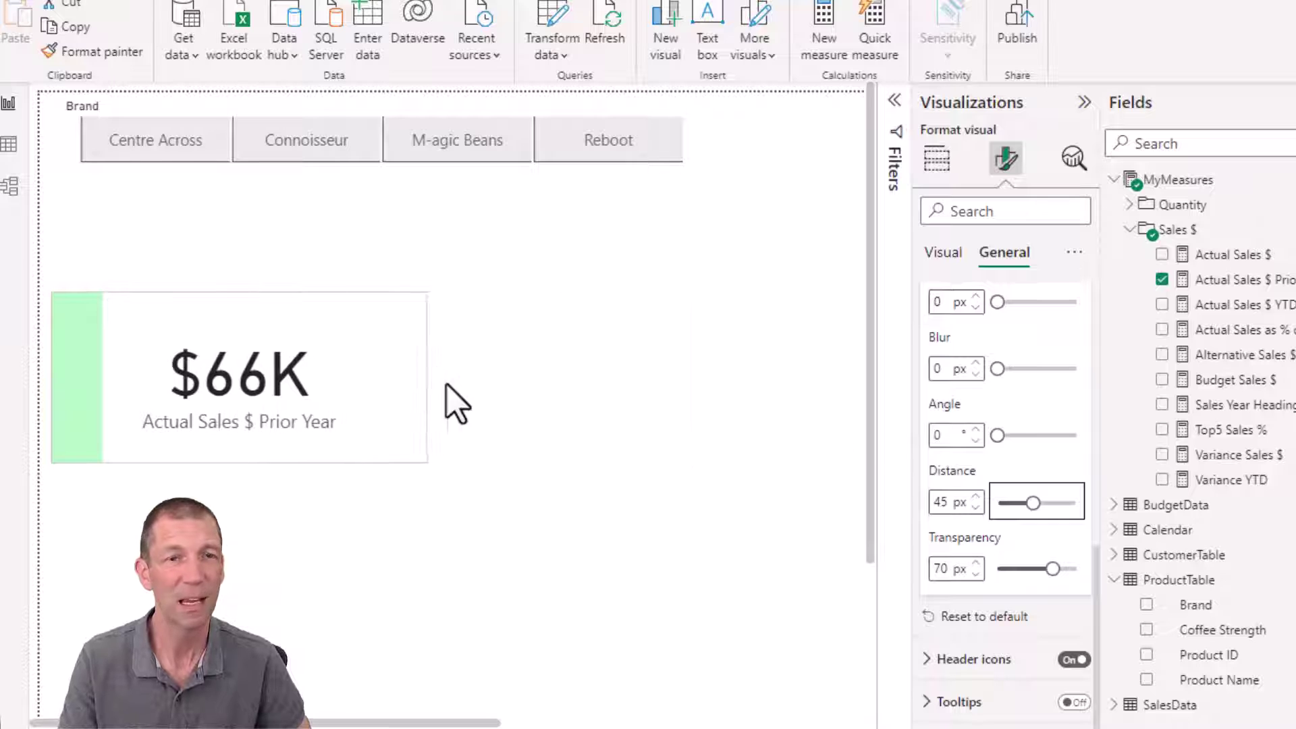
scroll(992, 419, up, 5)
scroll(1002, 513, down, 3)
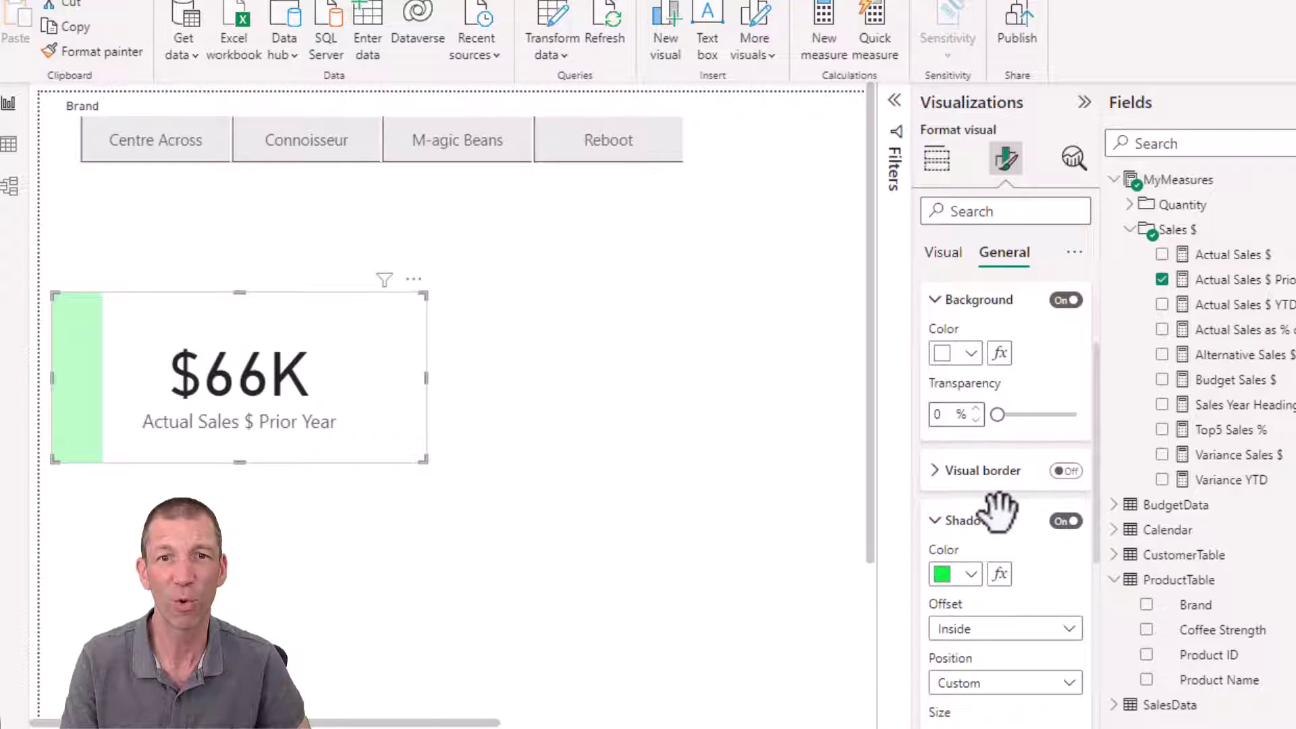
scroll(1032, 597, down, 1)
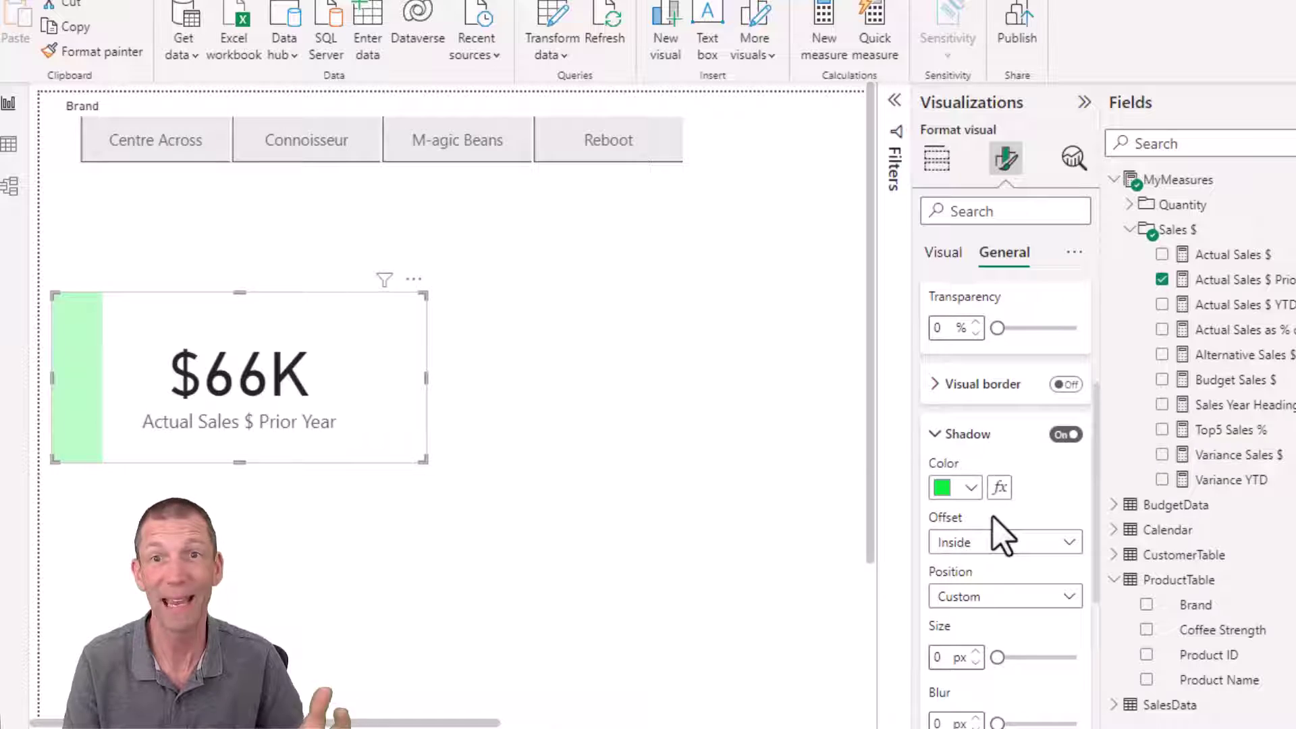
right_click(1177, 231)
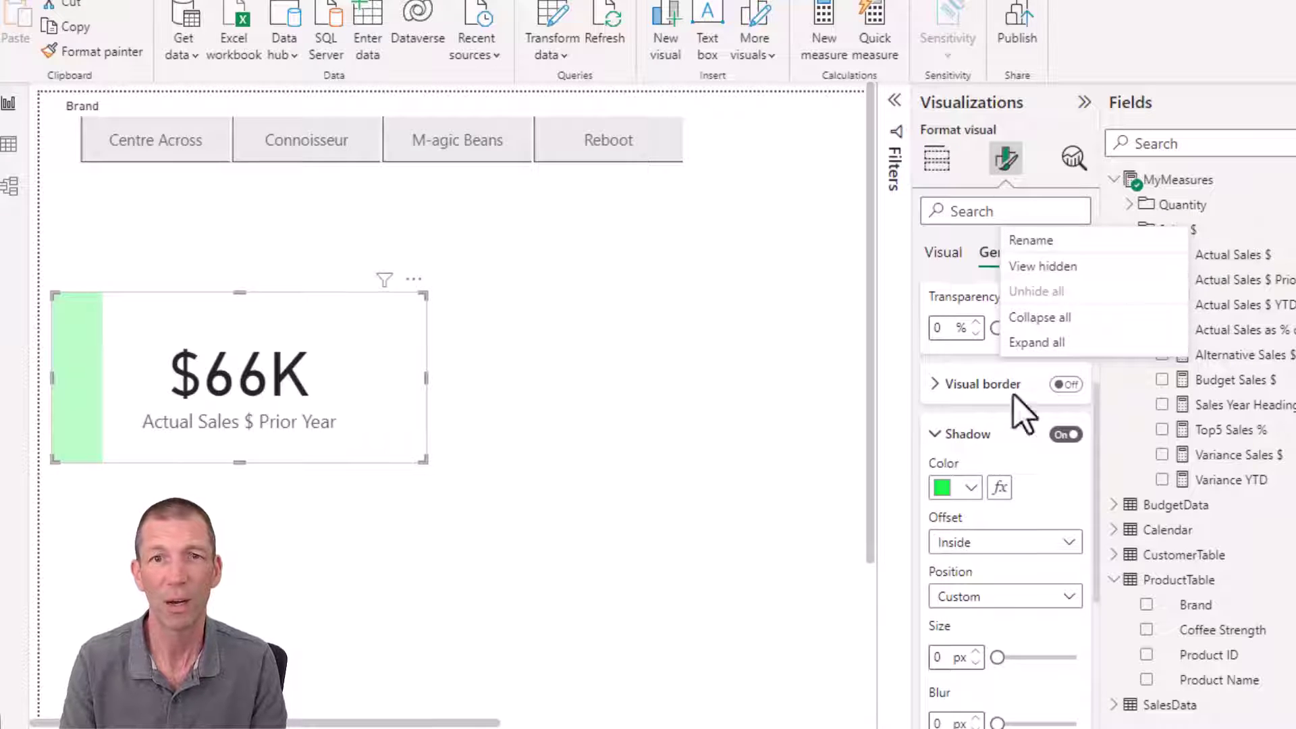
- Switch the shadow colour to Rules with a first rule, >= Min and < 0, in red
click(999, 487)
click(999, 487)
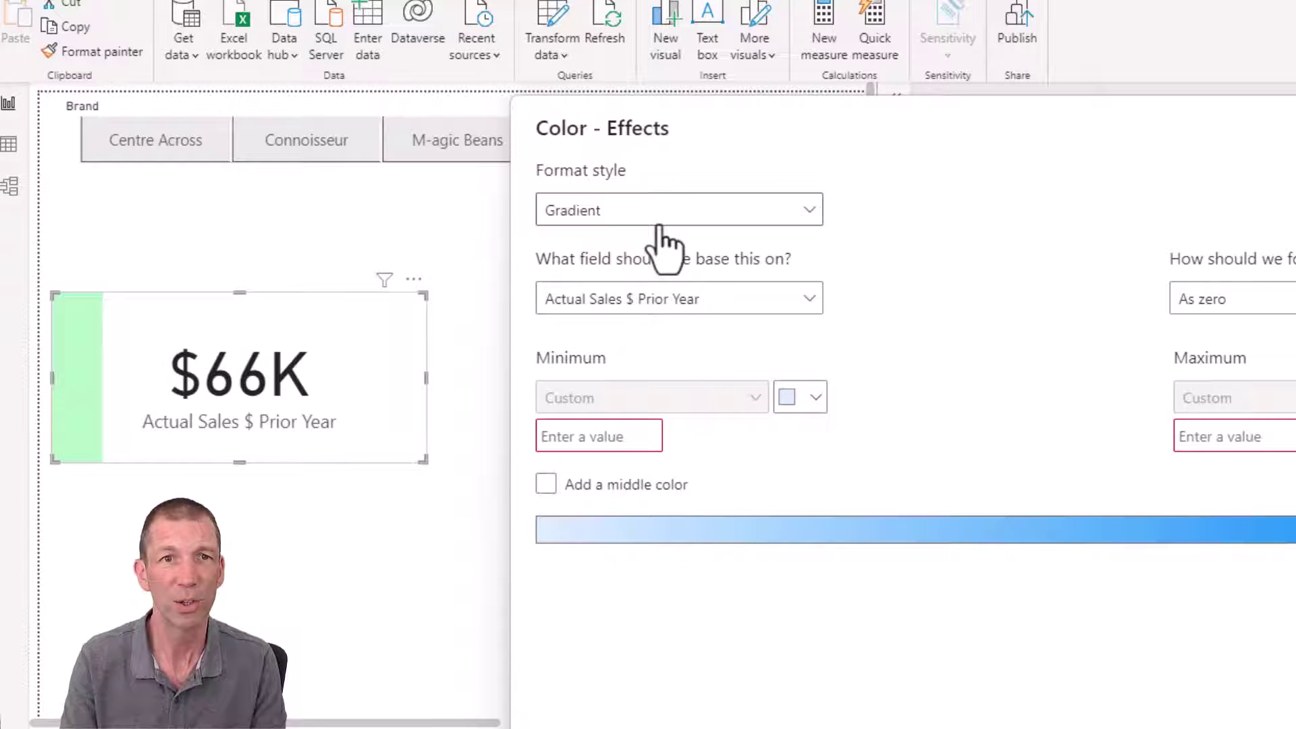
click(685, 215)
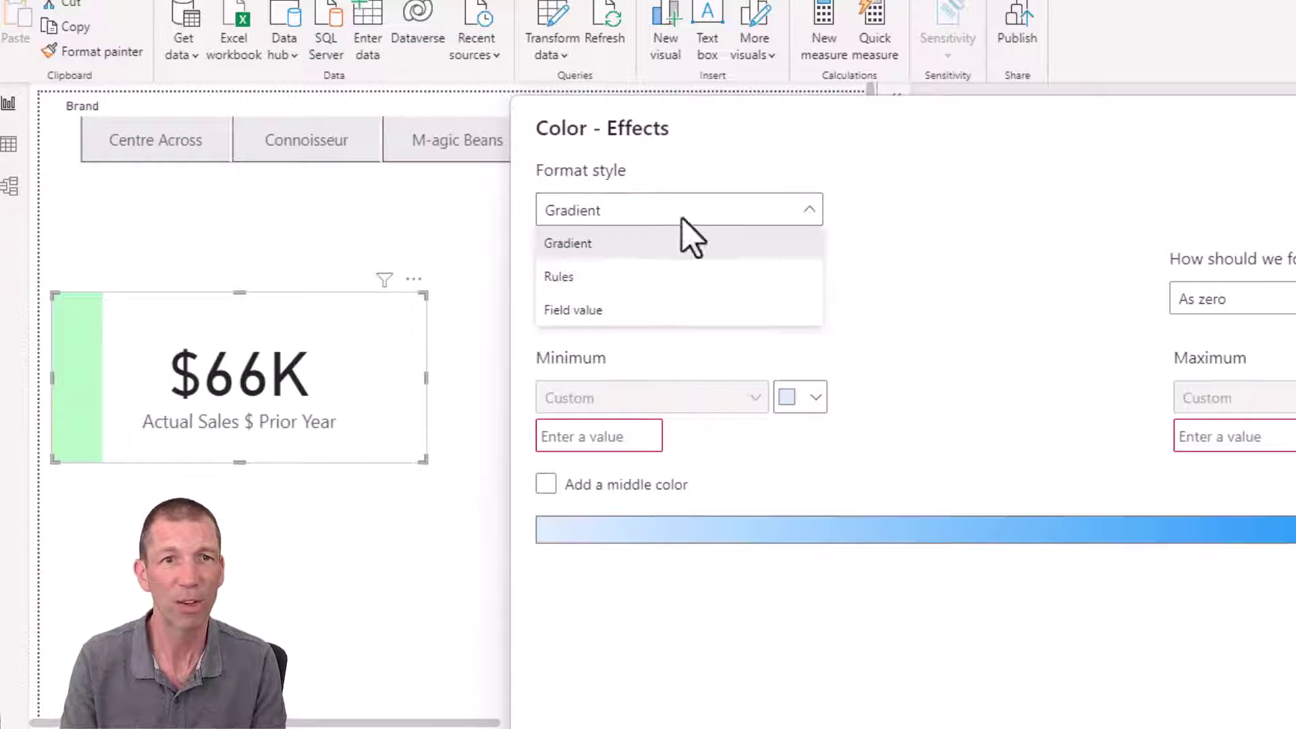
click(644, 276)
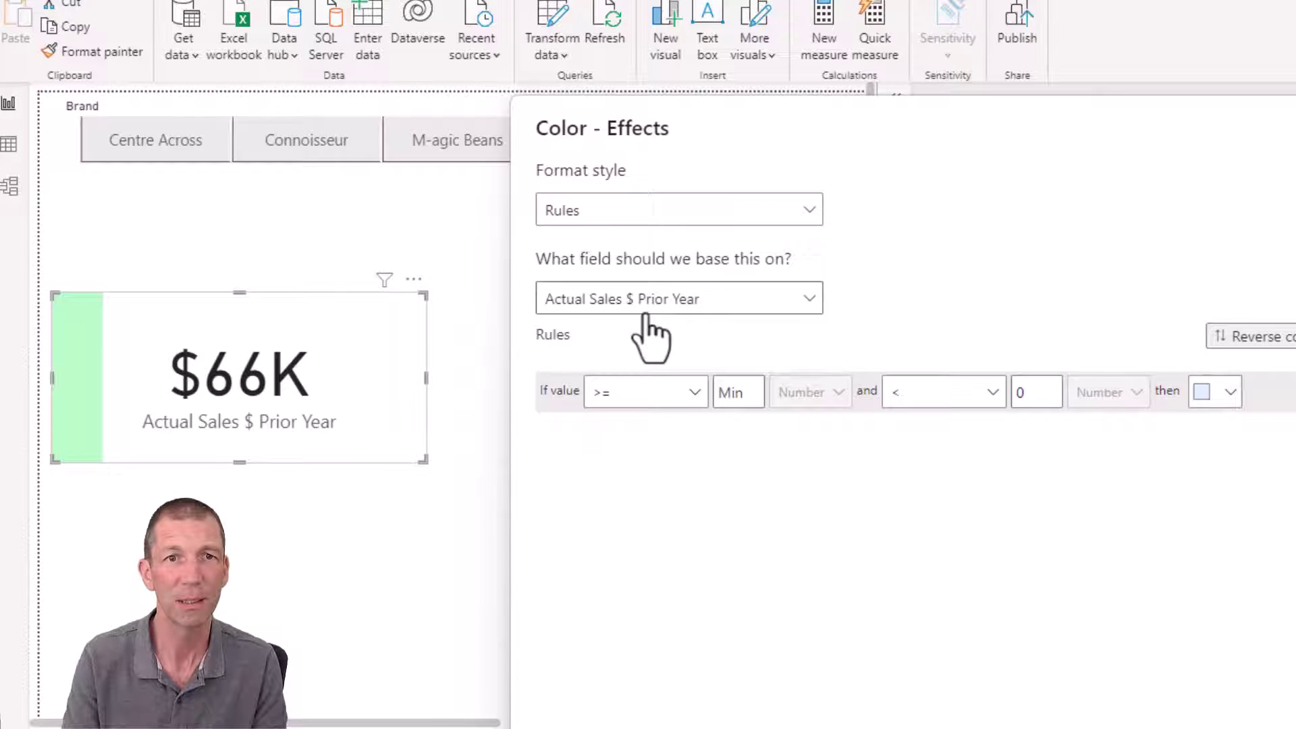
click(624, 394)
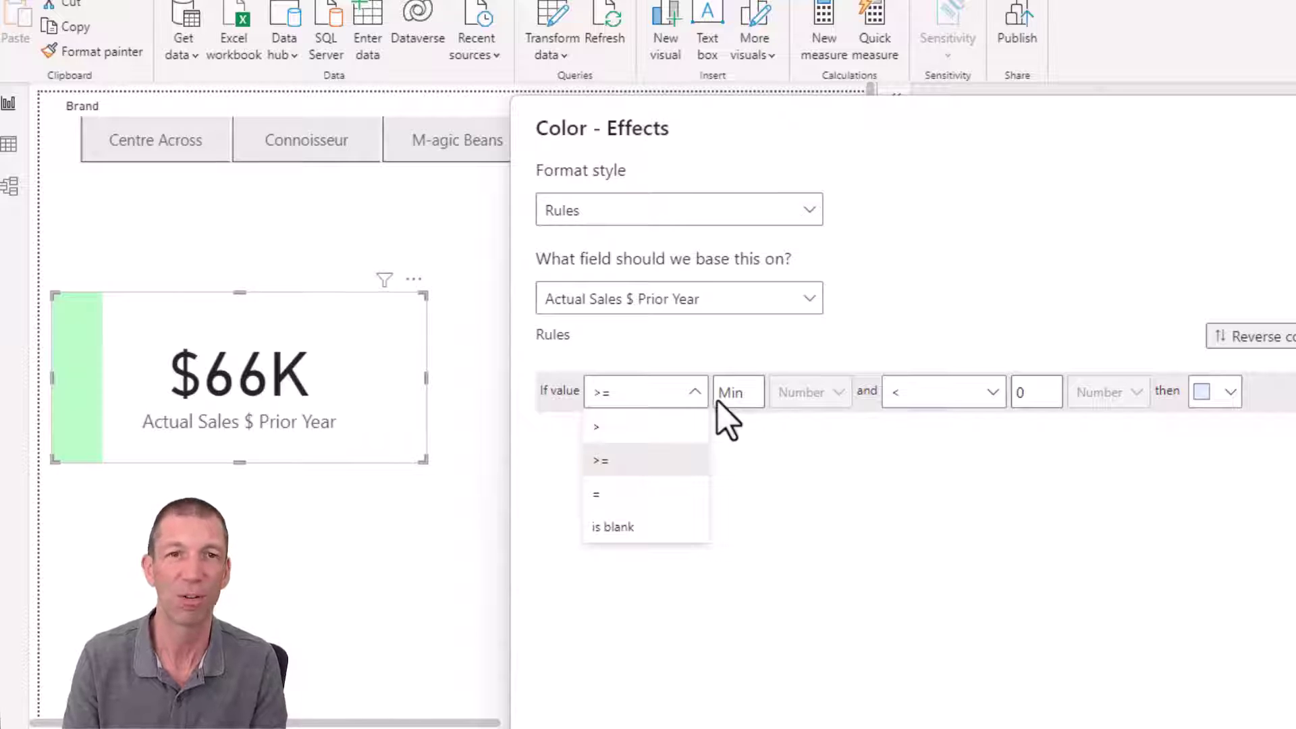
click(615, 459)
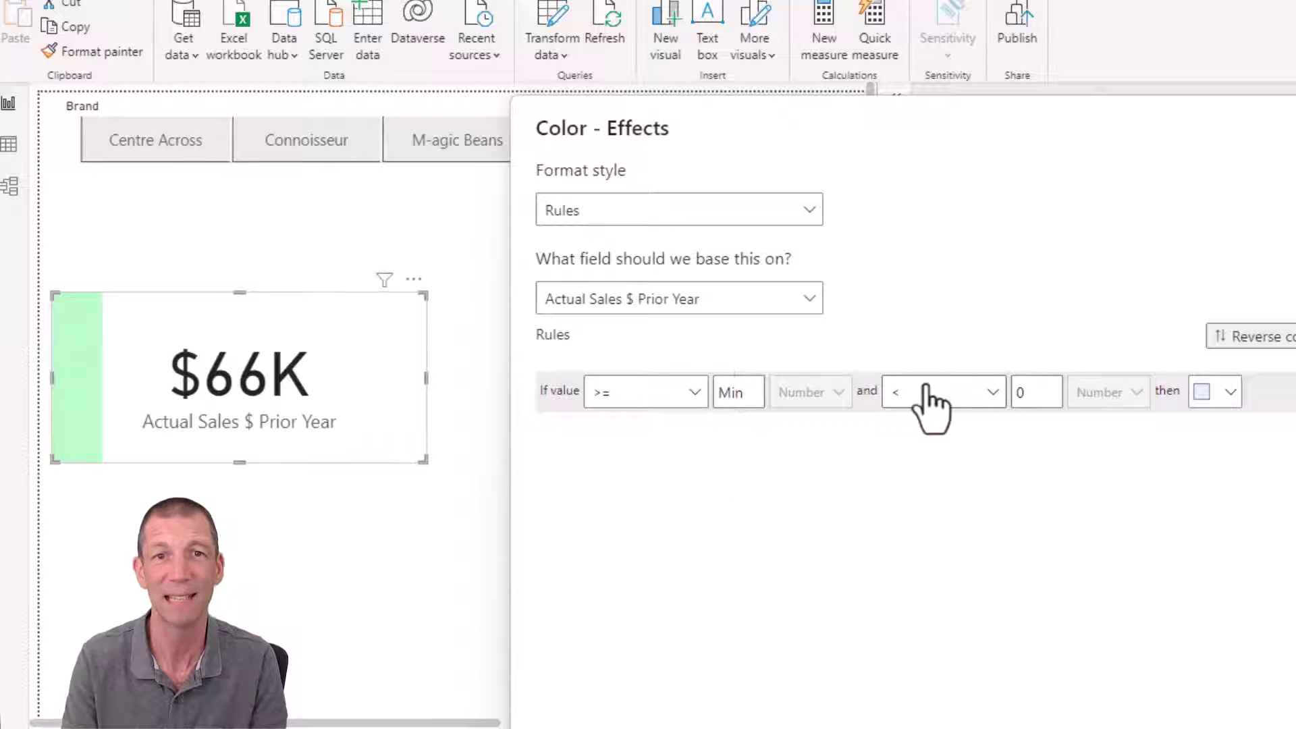
click(1227, 392)
click(1139, 718)
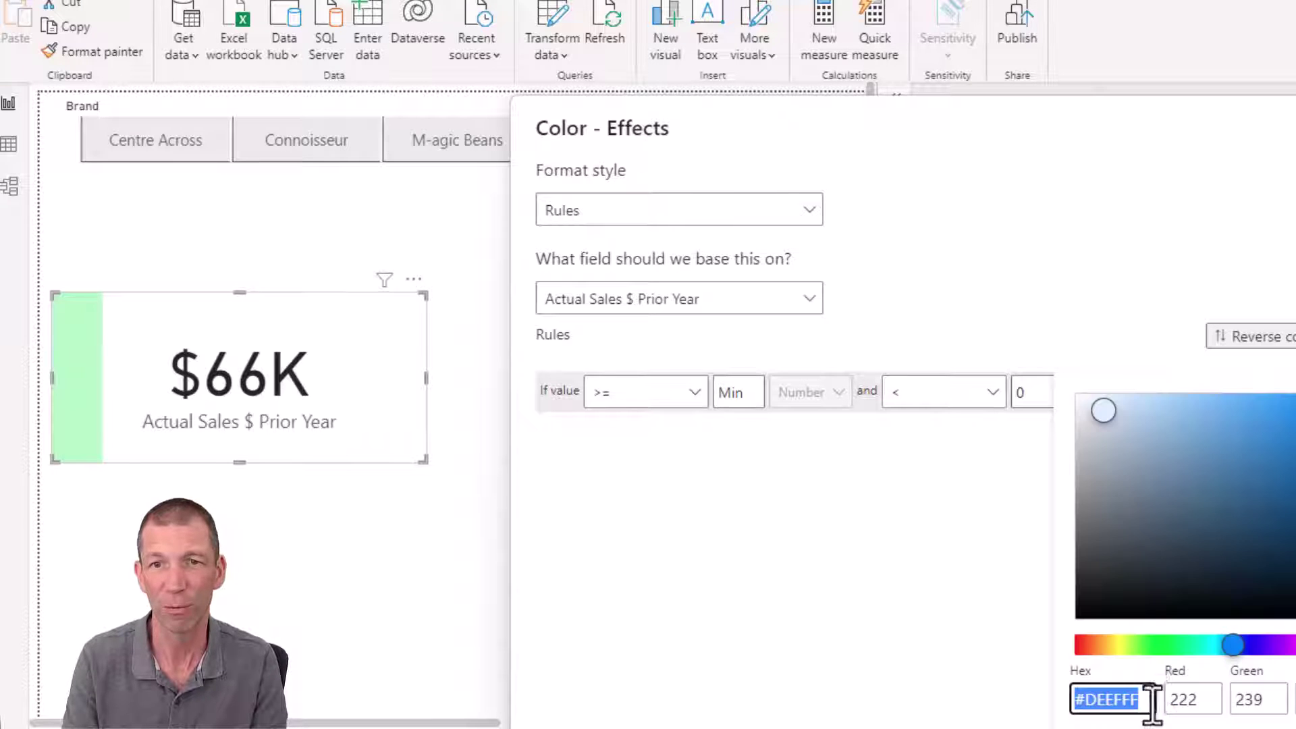
text(#FFDEE2)
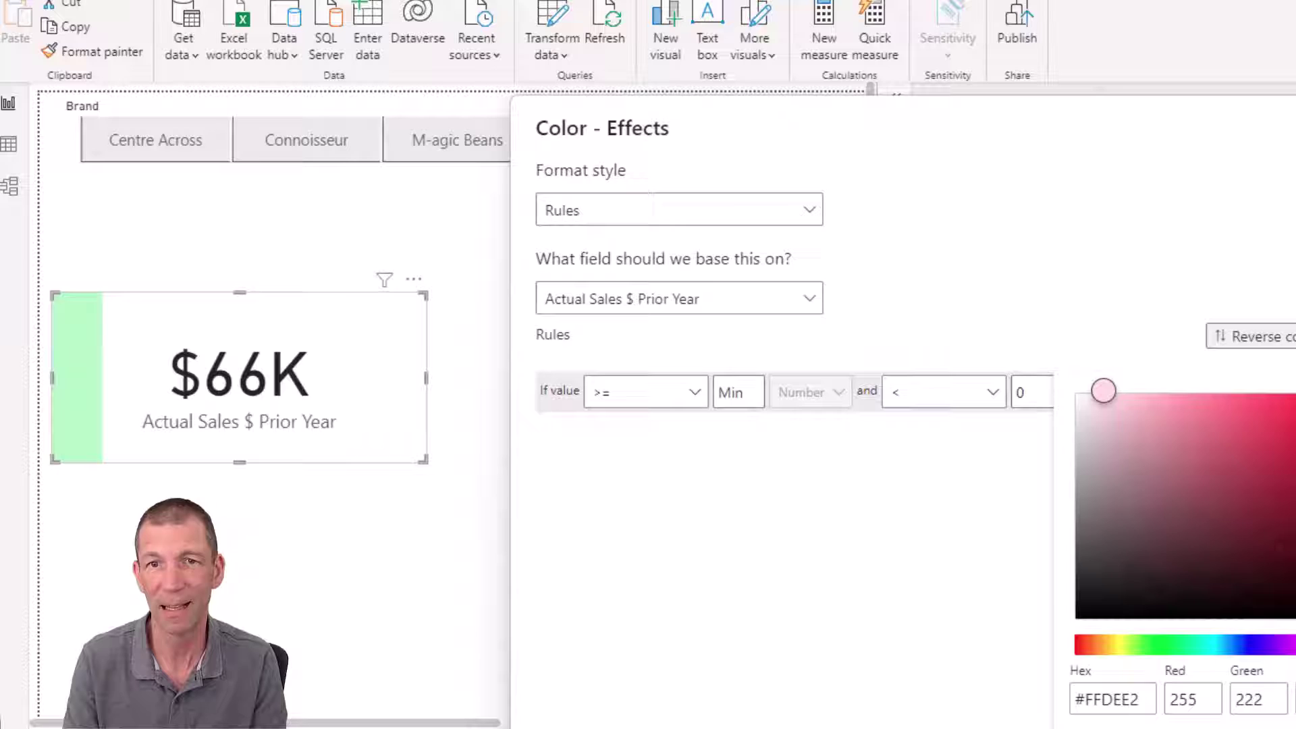
click(1227, 410)
click(985, 594)
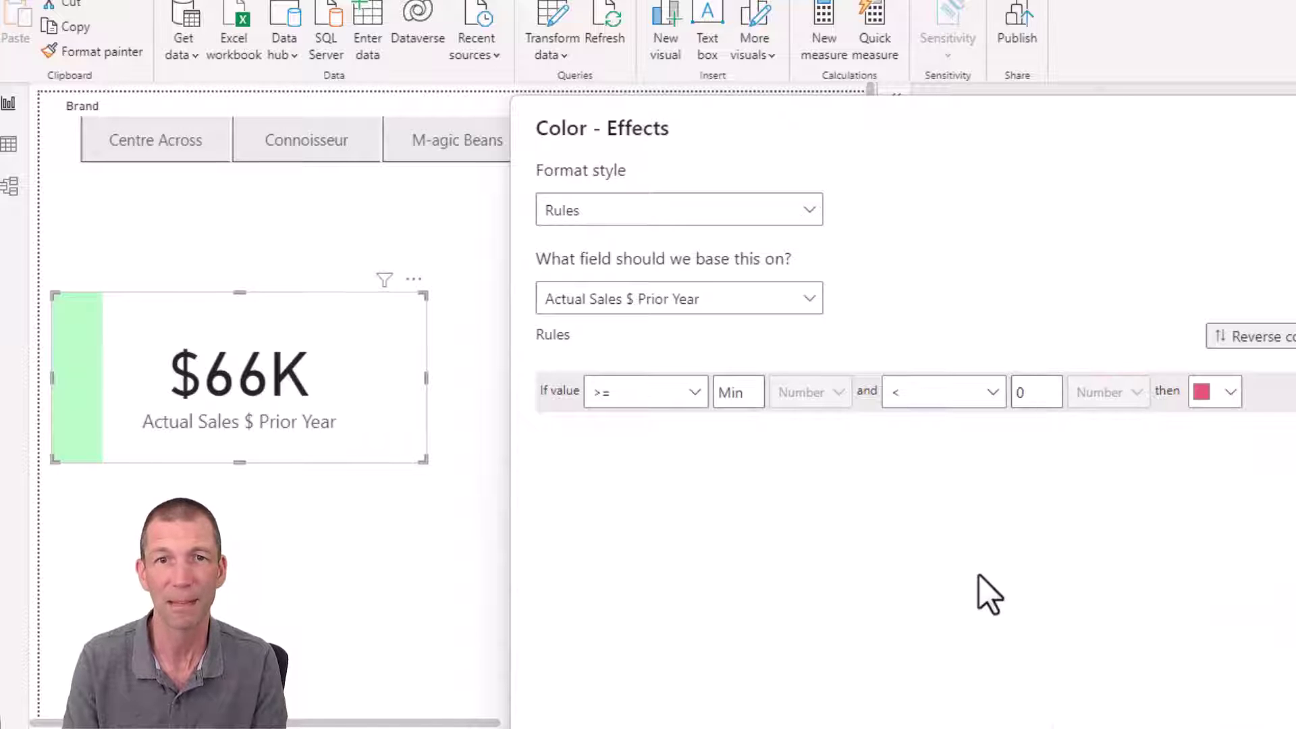
- Add a second rule, >= 0 and < Max, in green and apply the rules
click(1289, 336)
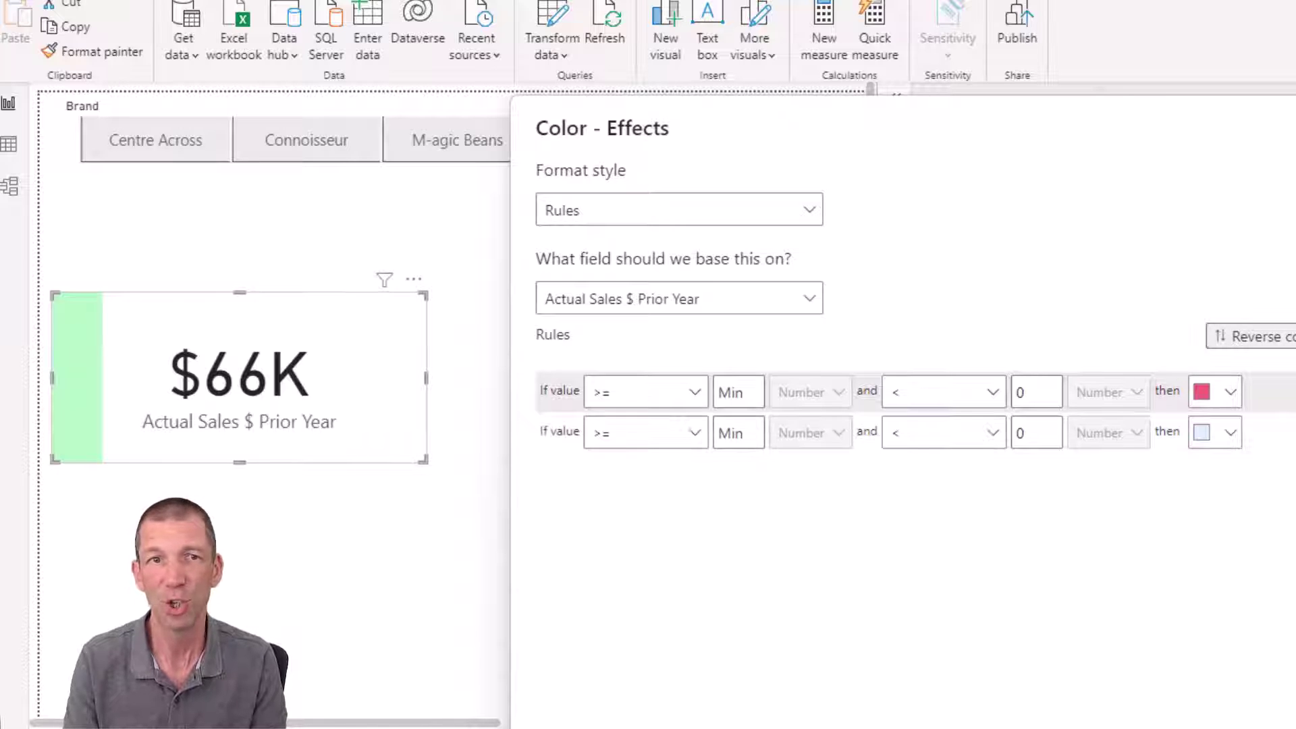
click(656, 439)
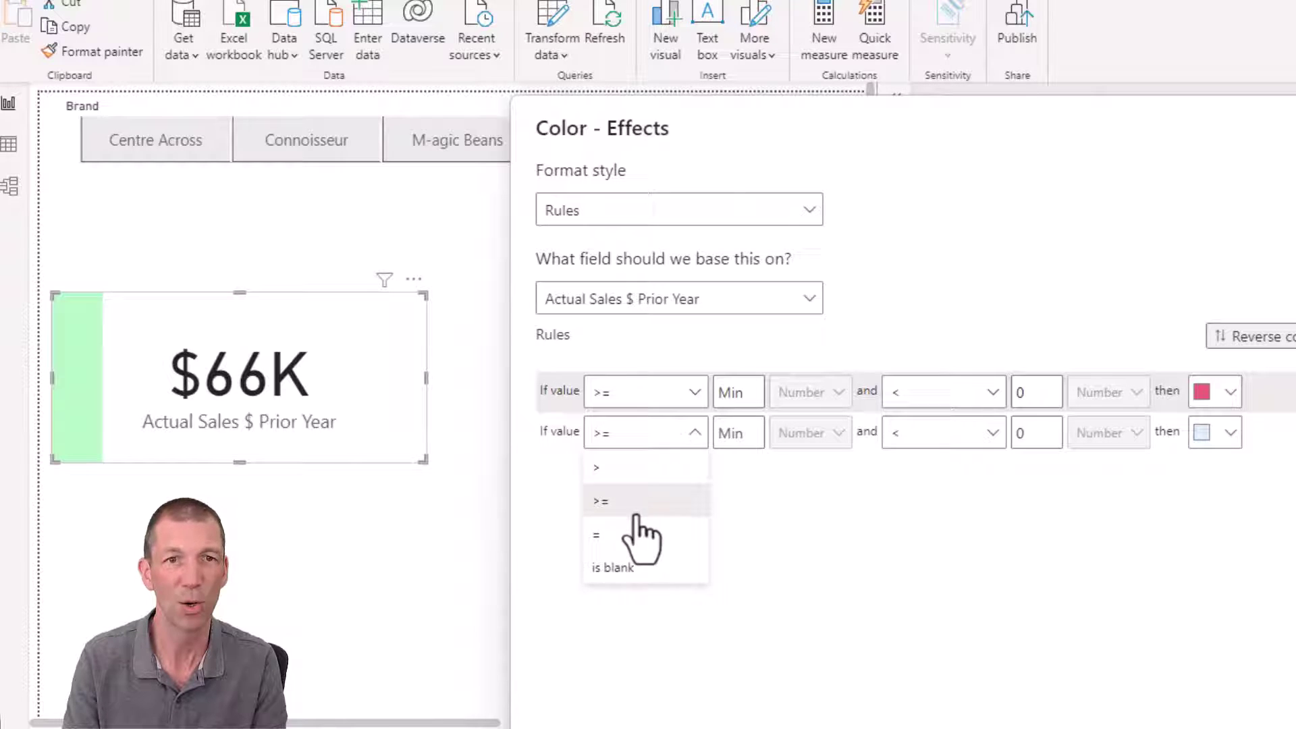
click(636, 516)
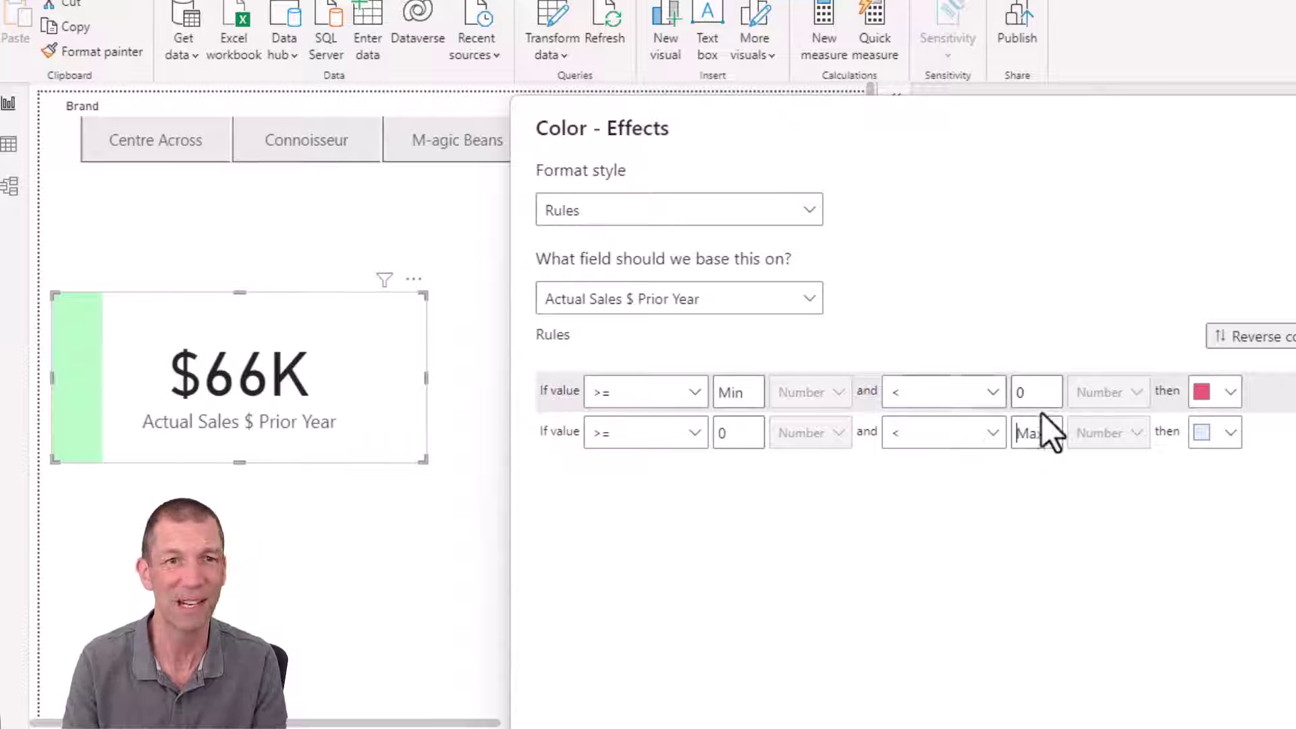
click(1228, 432)
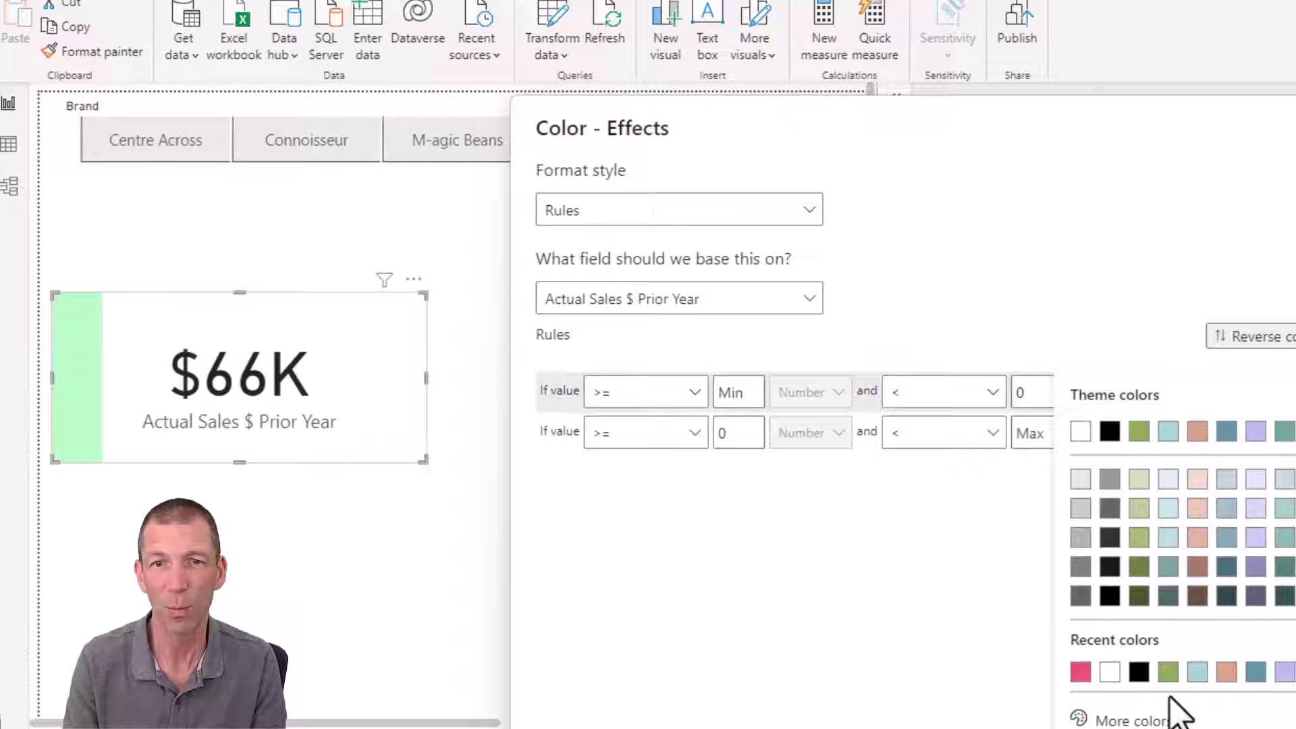
click(1158, 717)
click(1160, 645)
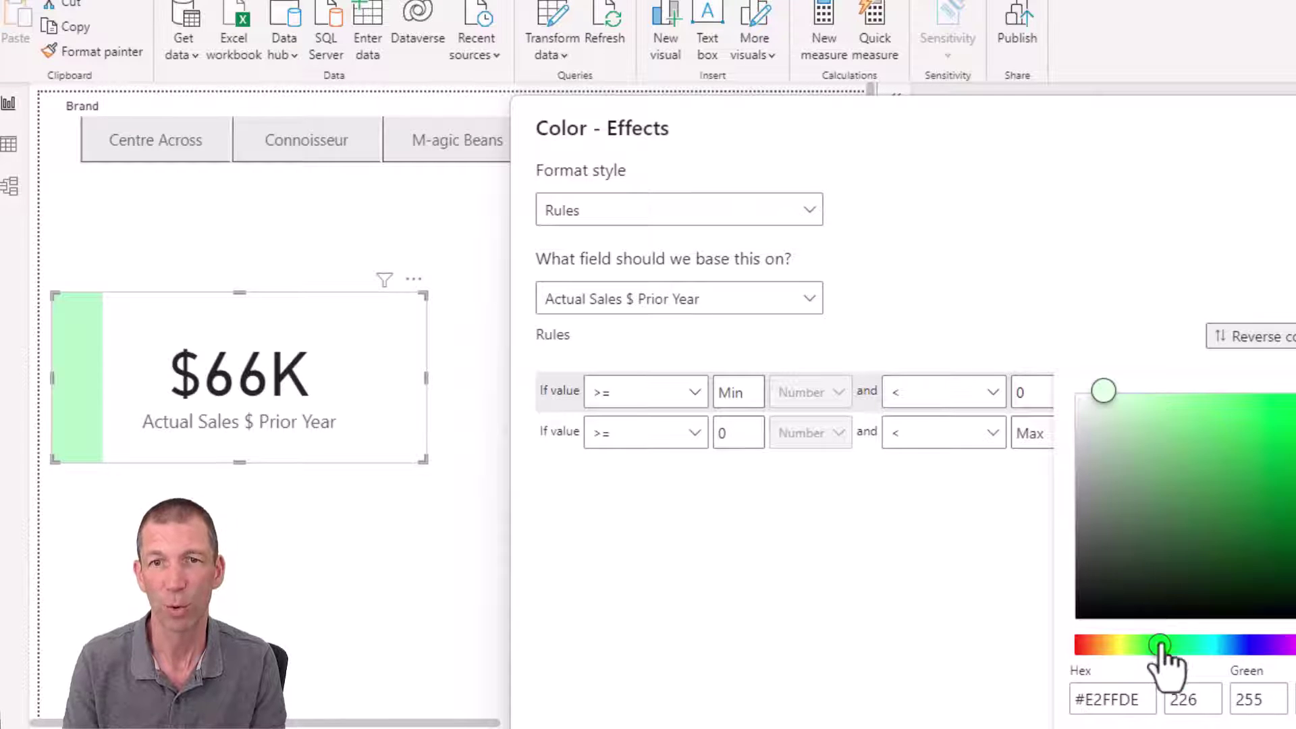
click(1225, 398)
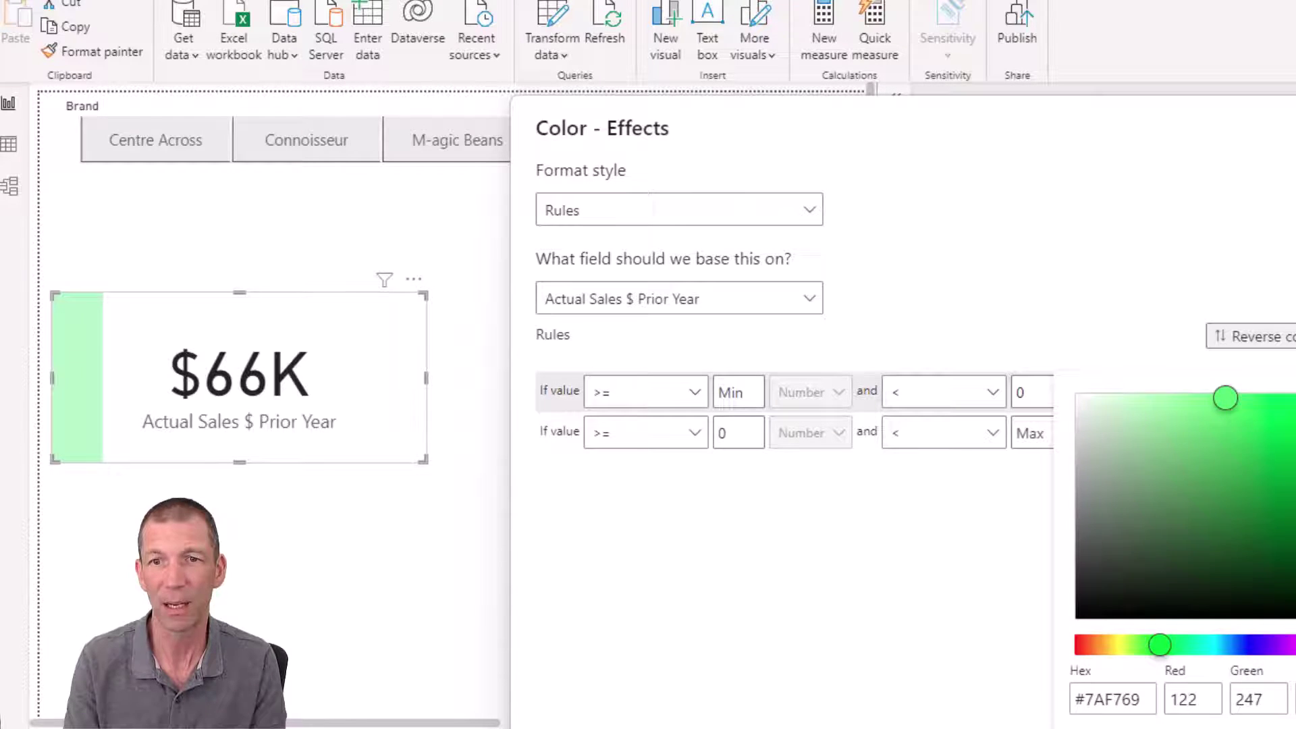
click(999, 512)
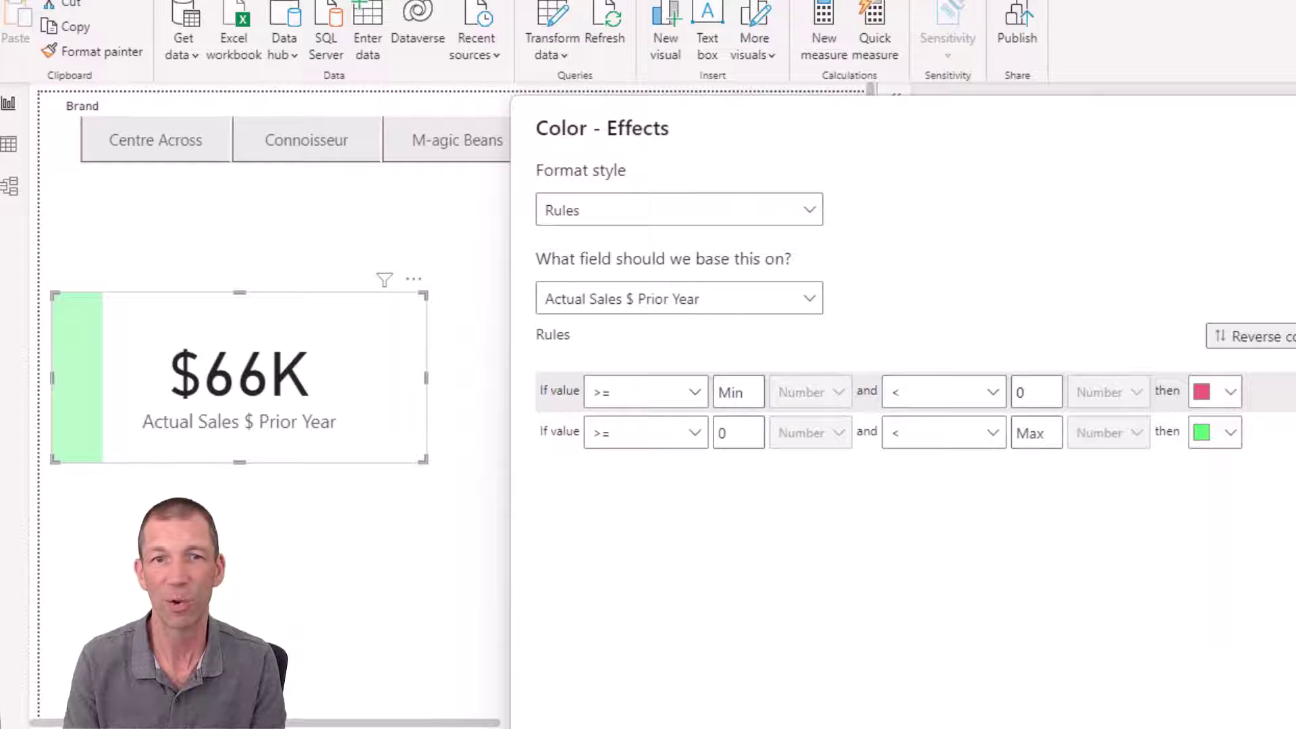
key(Return)
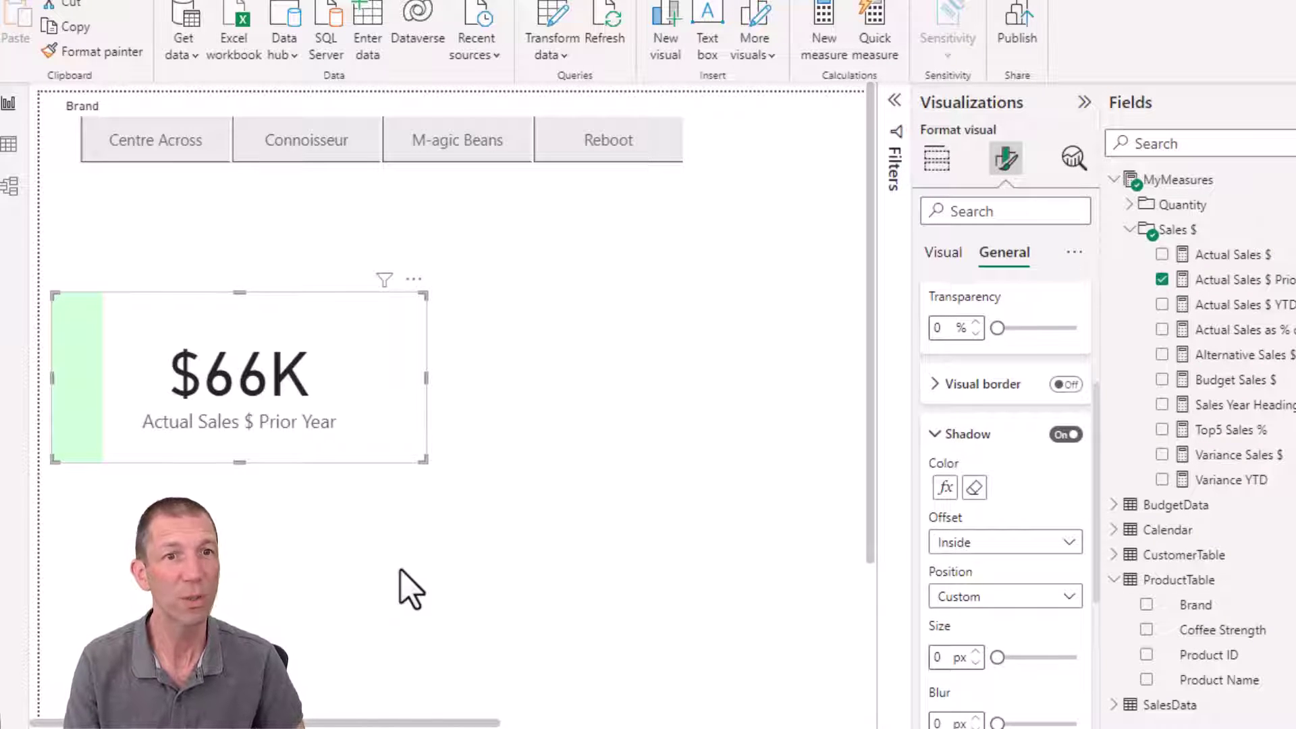
- Start a new Fields parameter from Modeling and name it Cats
click(590, 320)
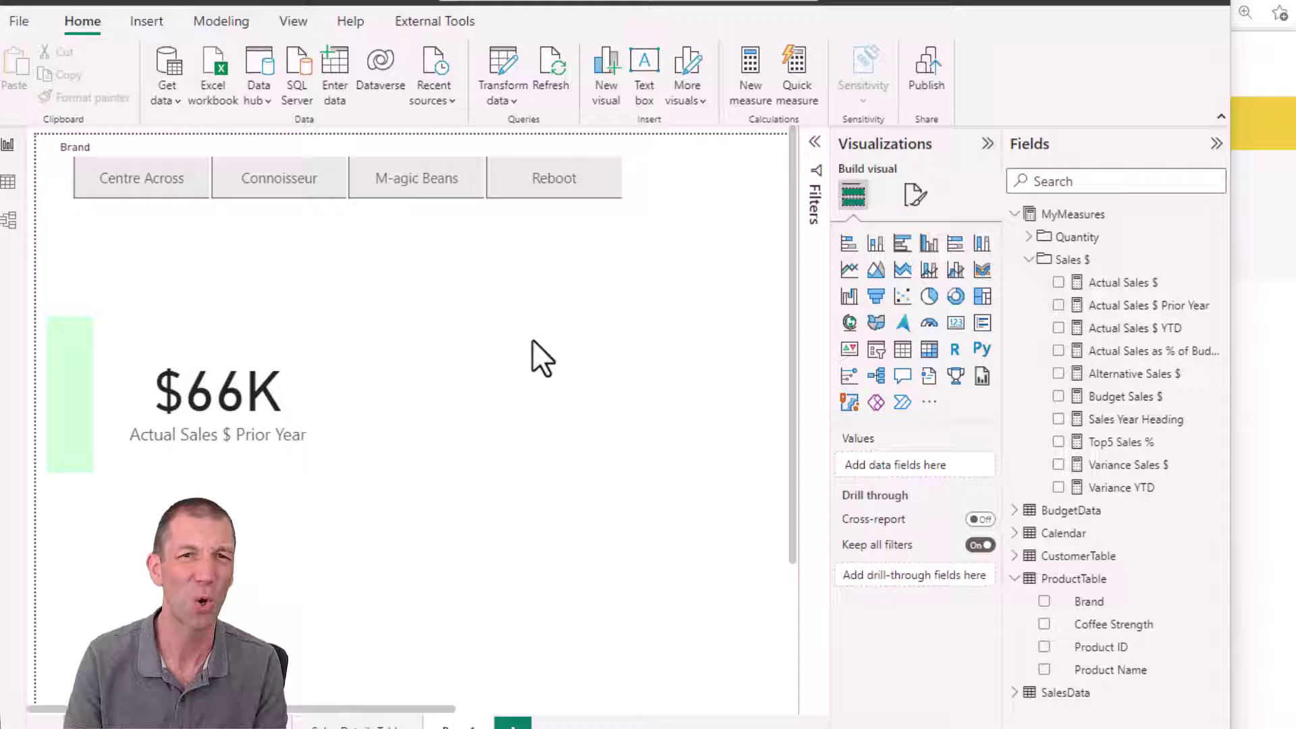
click(232, 24)
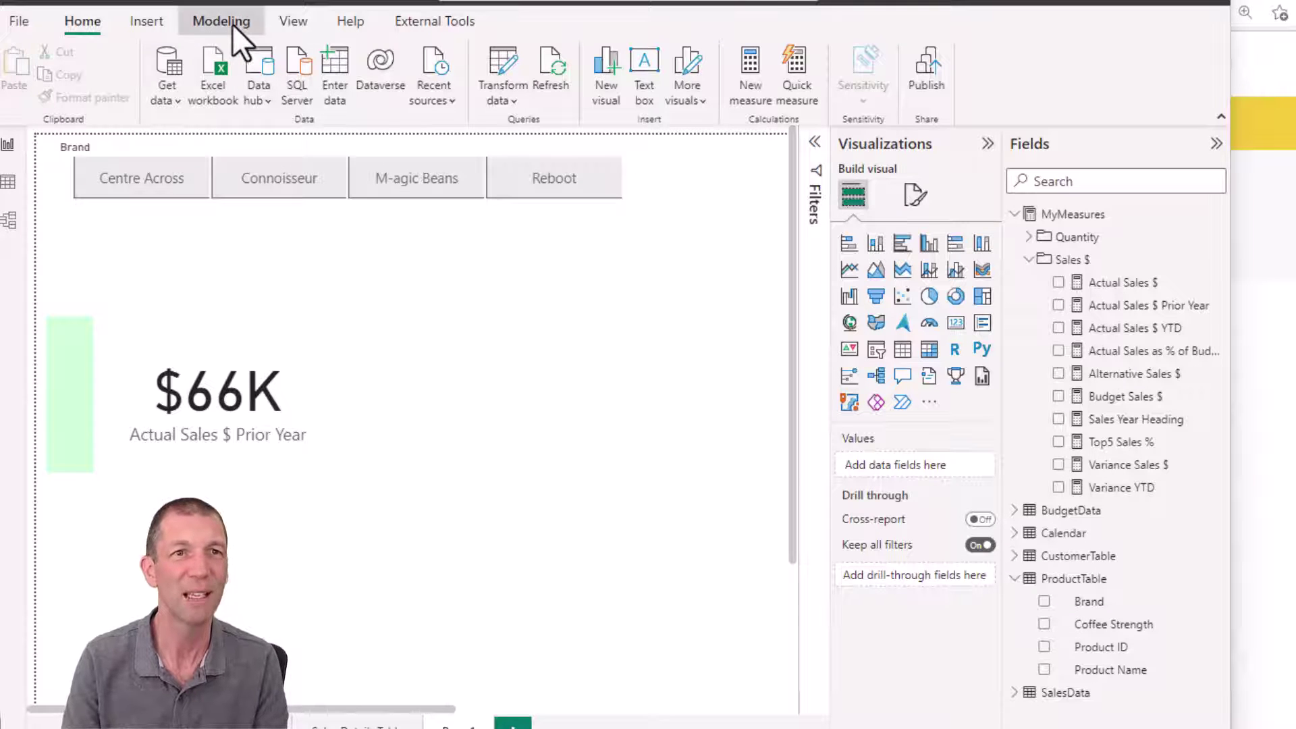
click(391, 97)
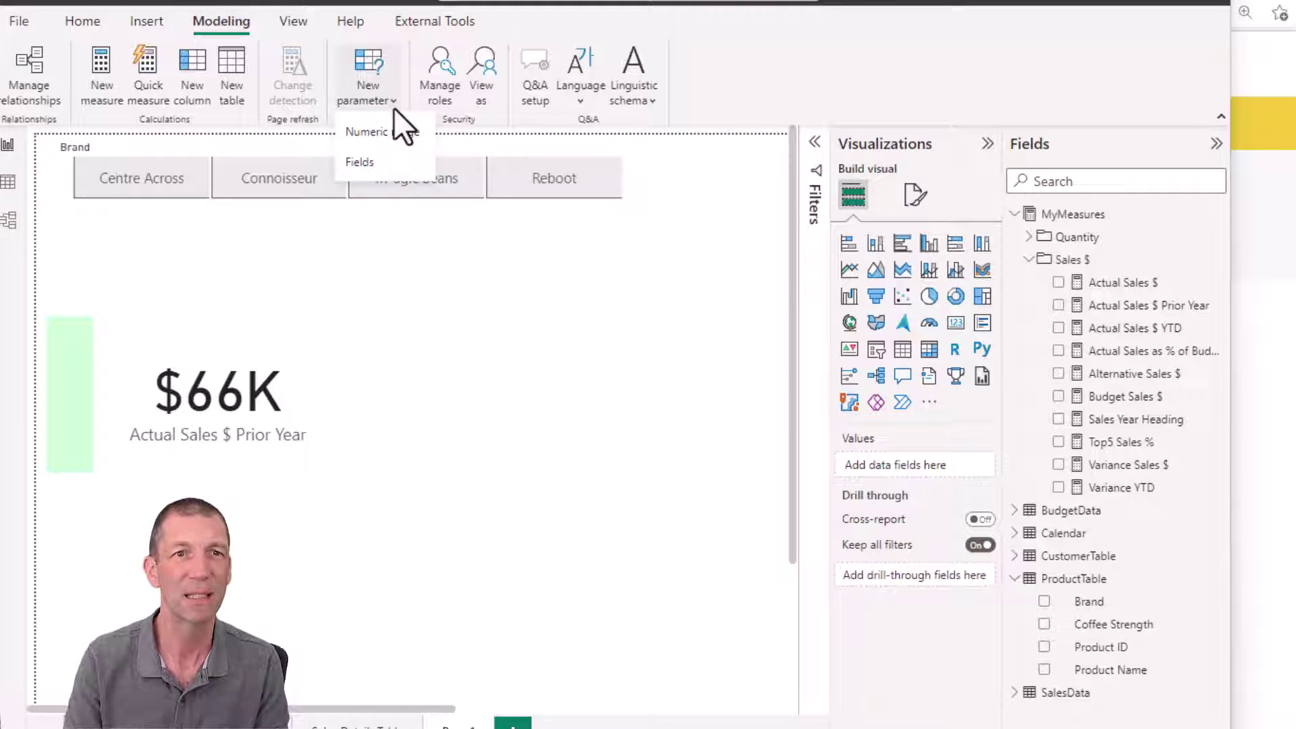
click(390, 158)
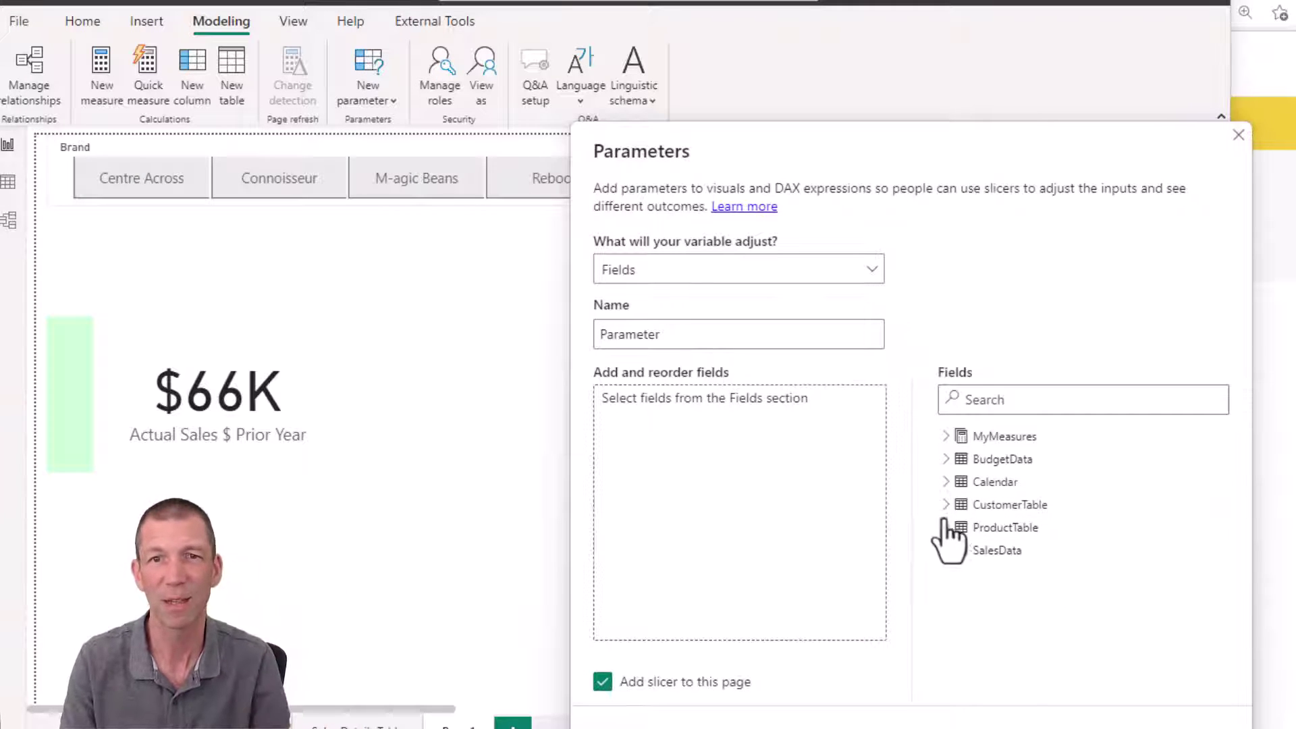
double_click(700, 341)
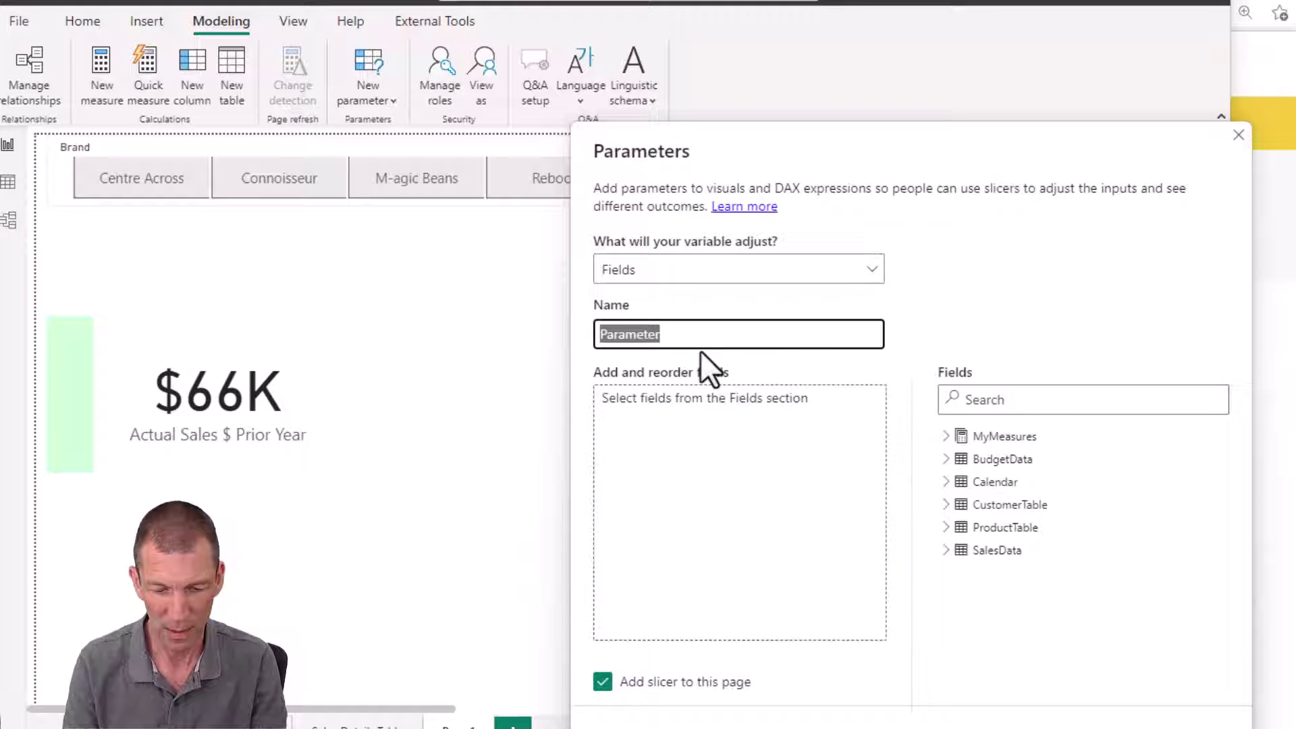
text(Car)
text(s)
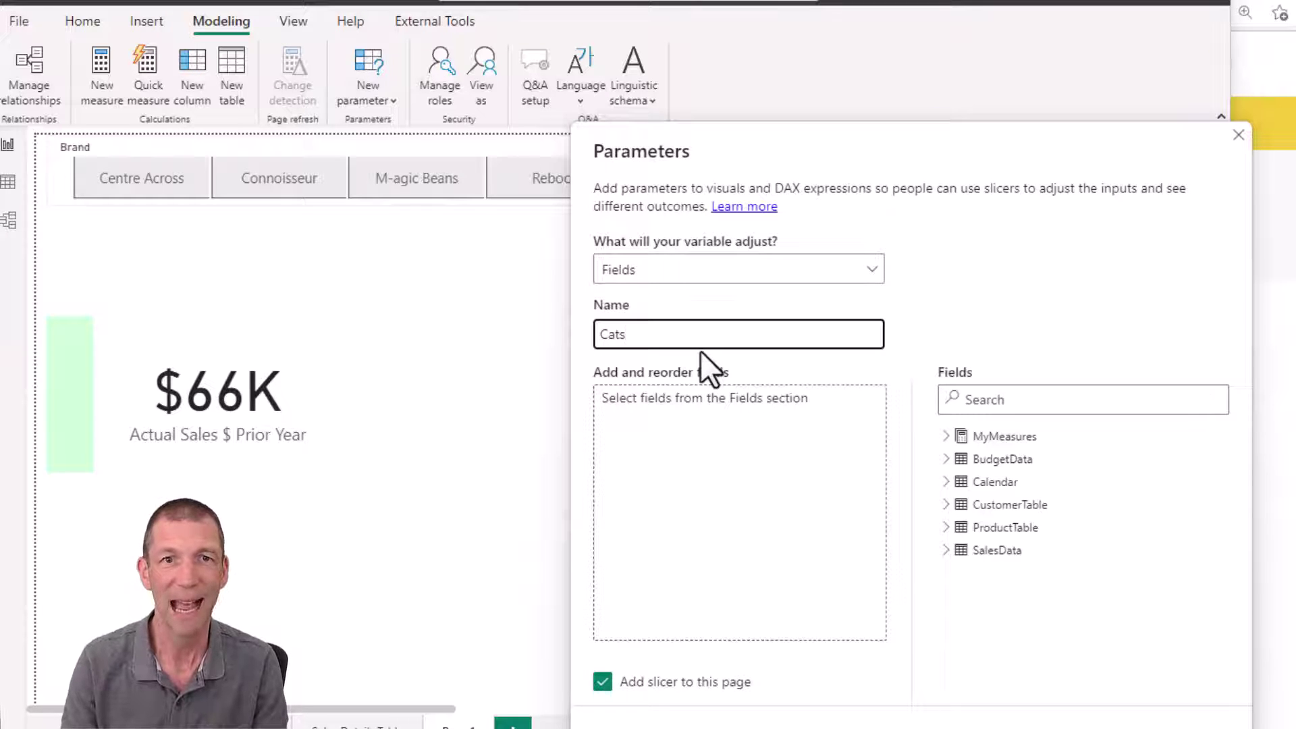
- Add Brand, Coffee Strength, Product Name and Customer Group to Cats and create it with a slicer
click(946, 527)
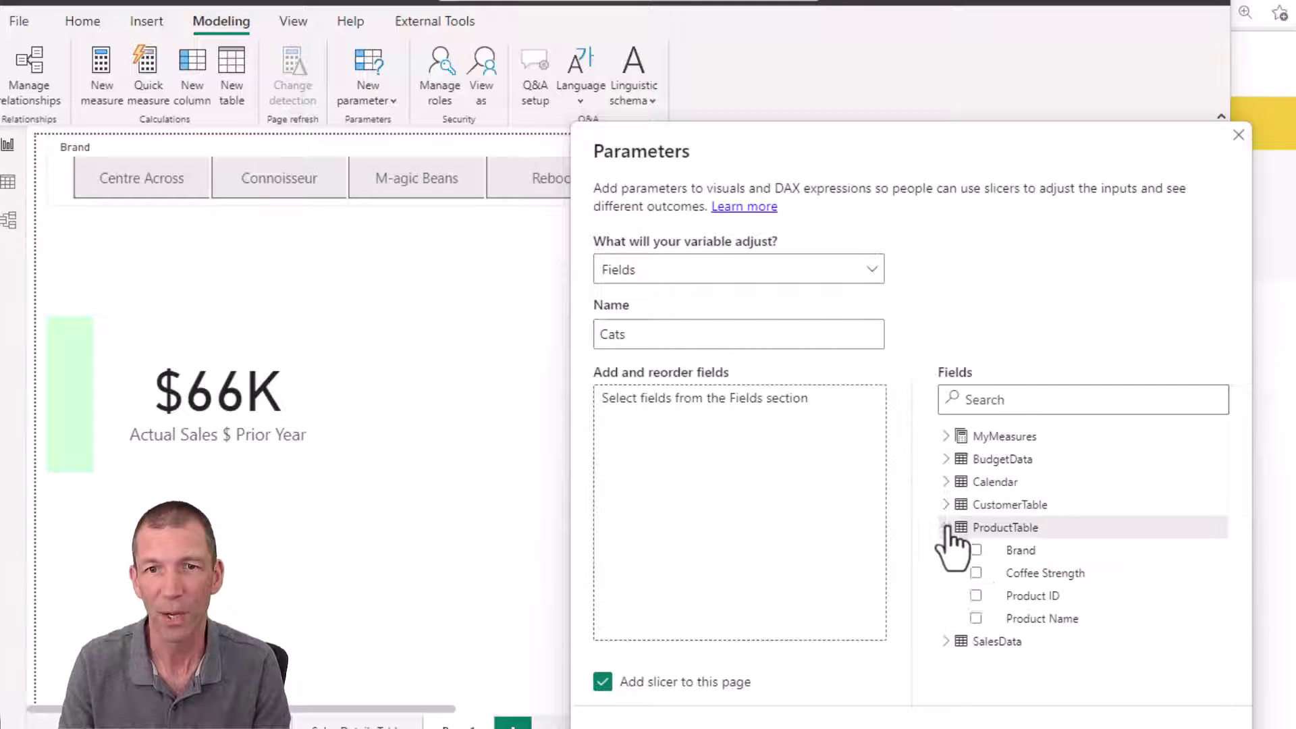
click(976, 550)
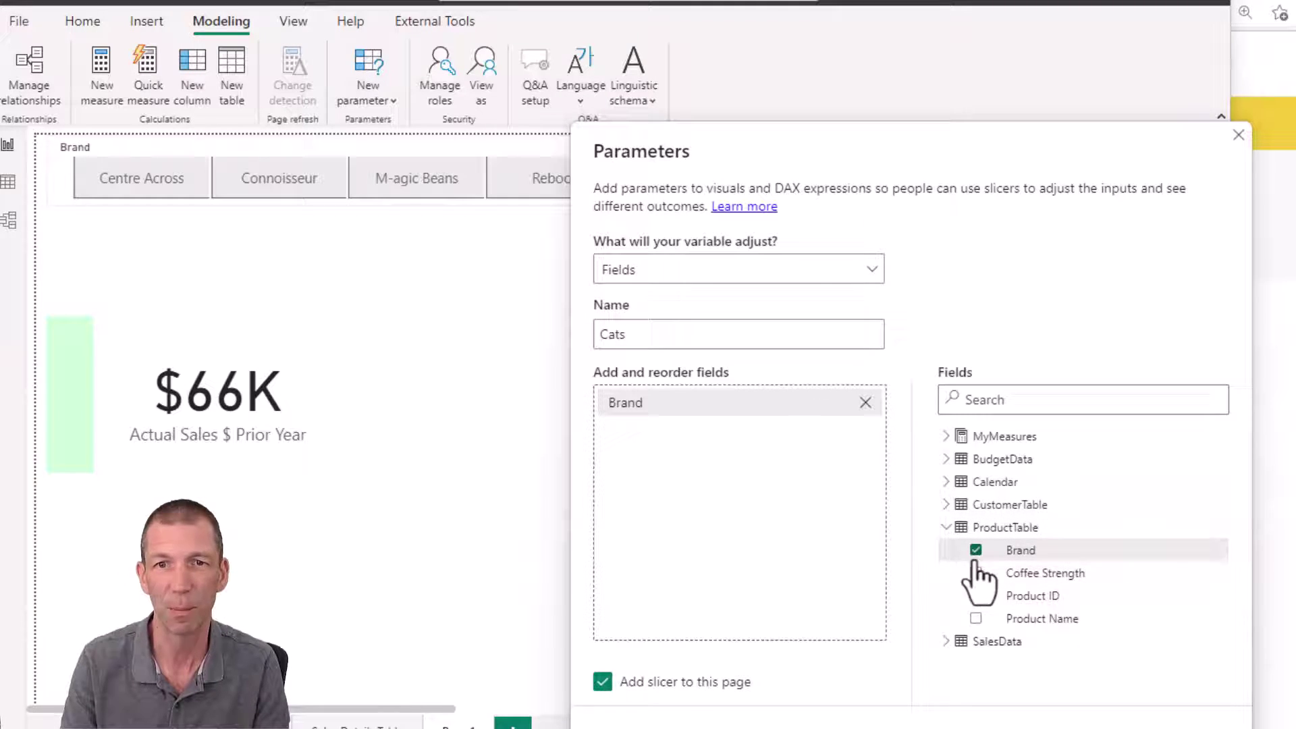
click(976, 573)
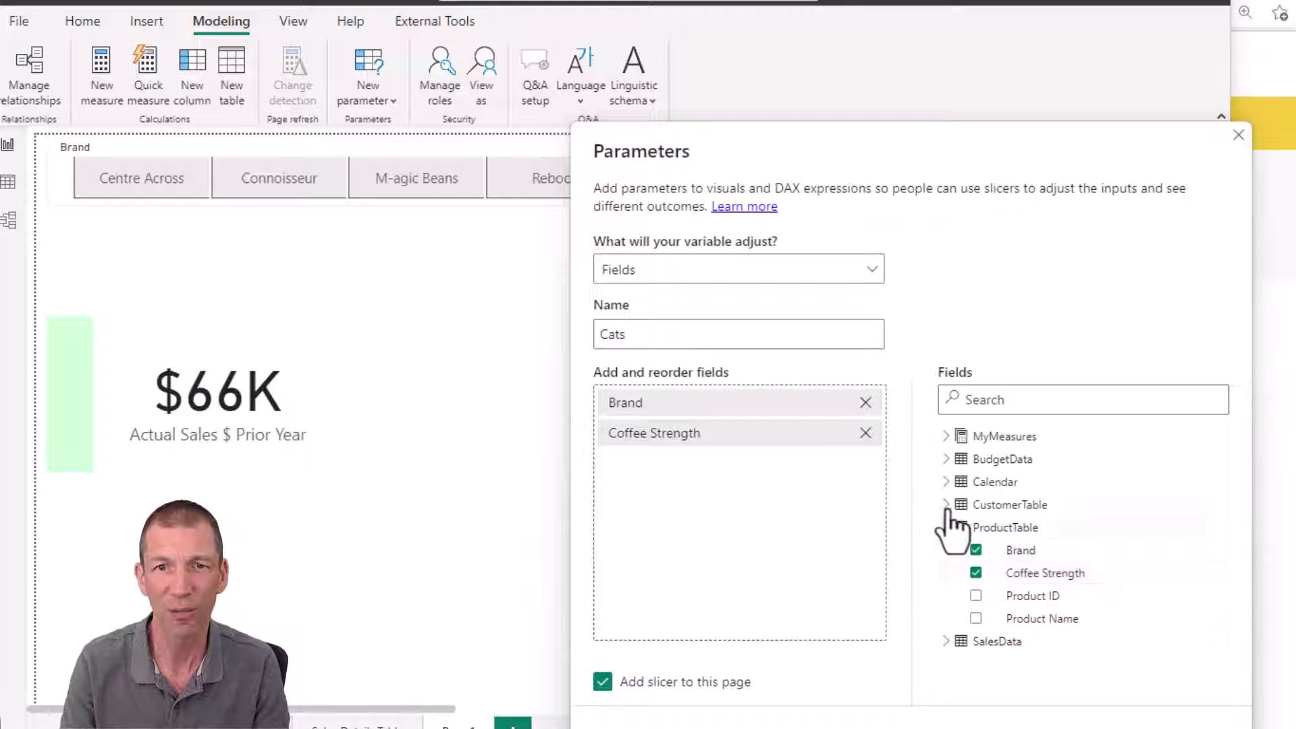
click(976, 618)
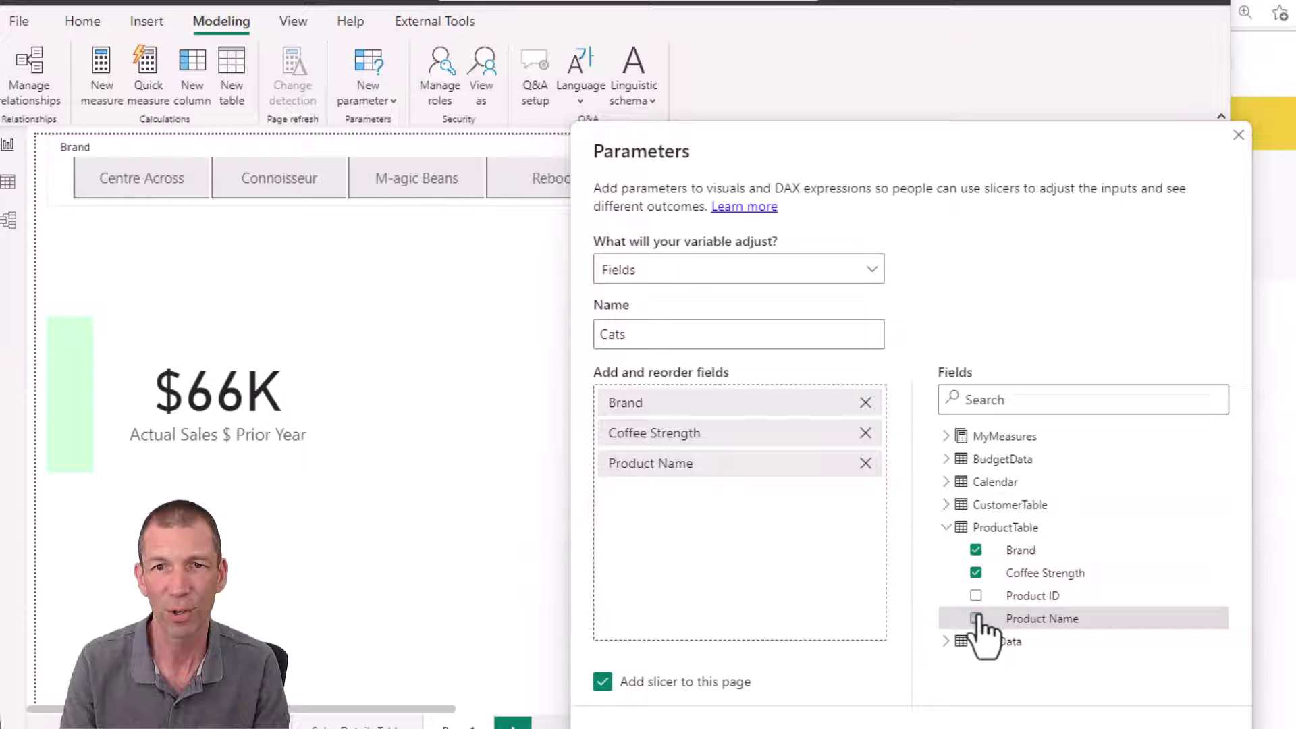
click(946, 505)
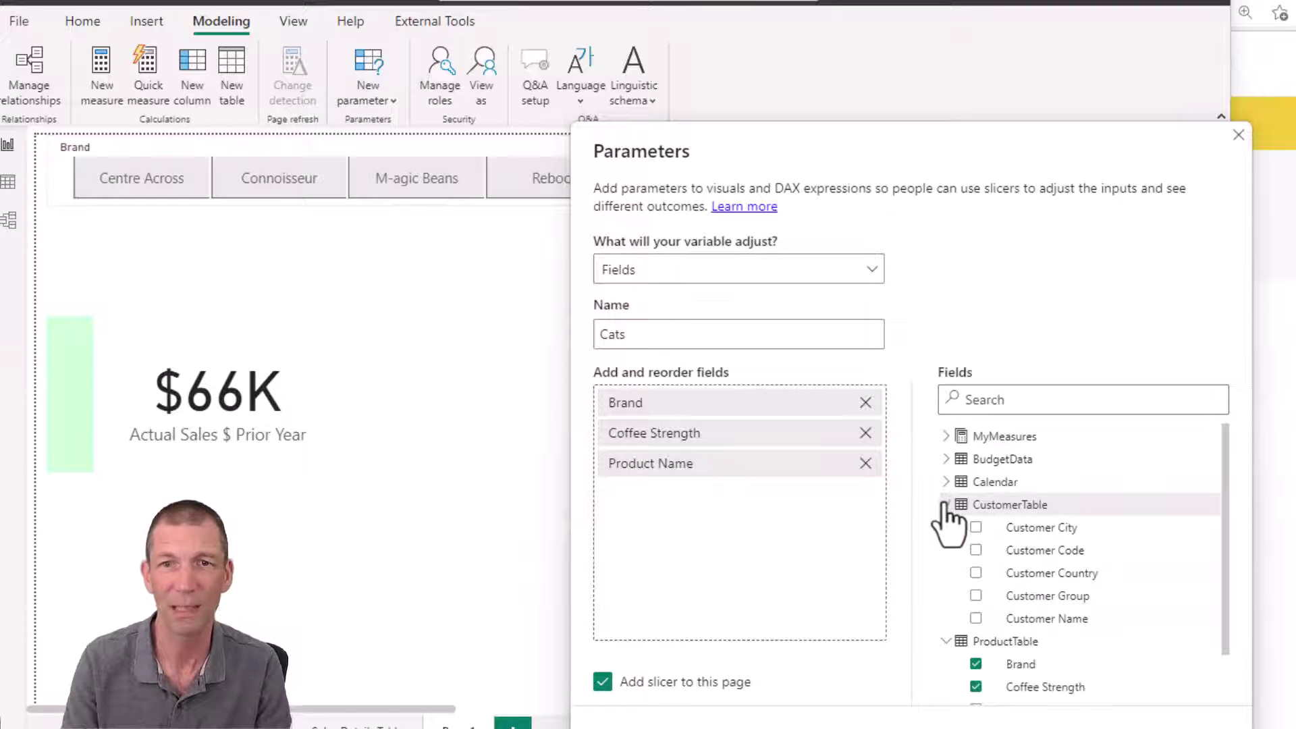
click(976, 595)
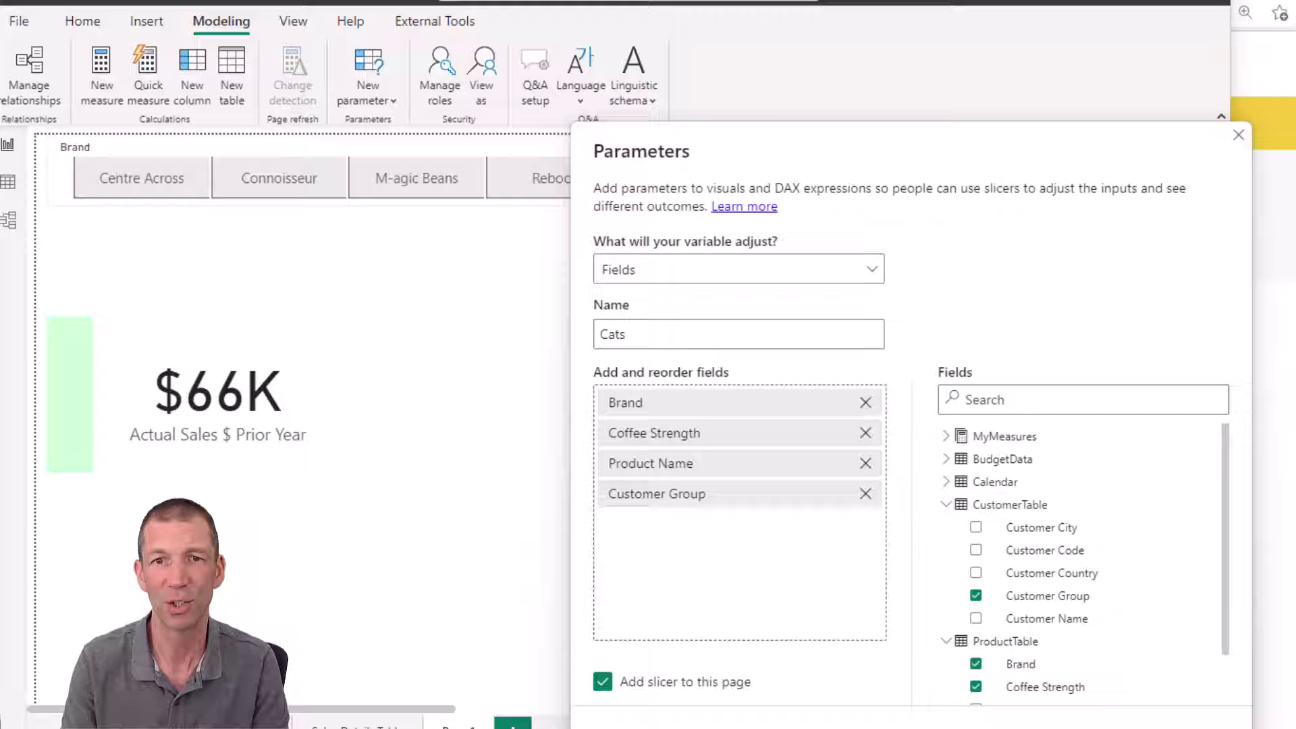
key(Return)
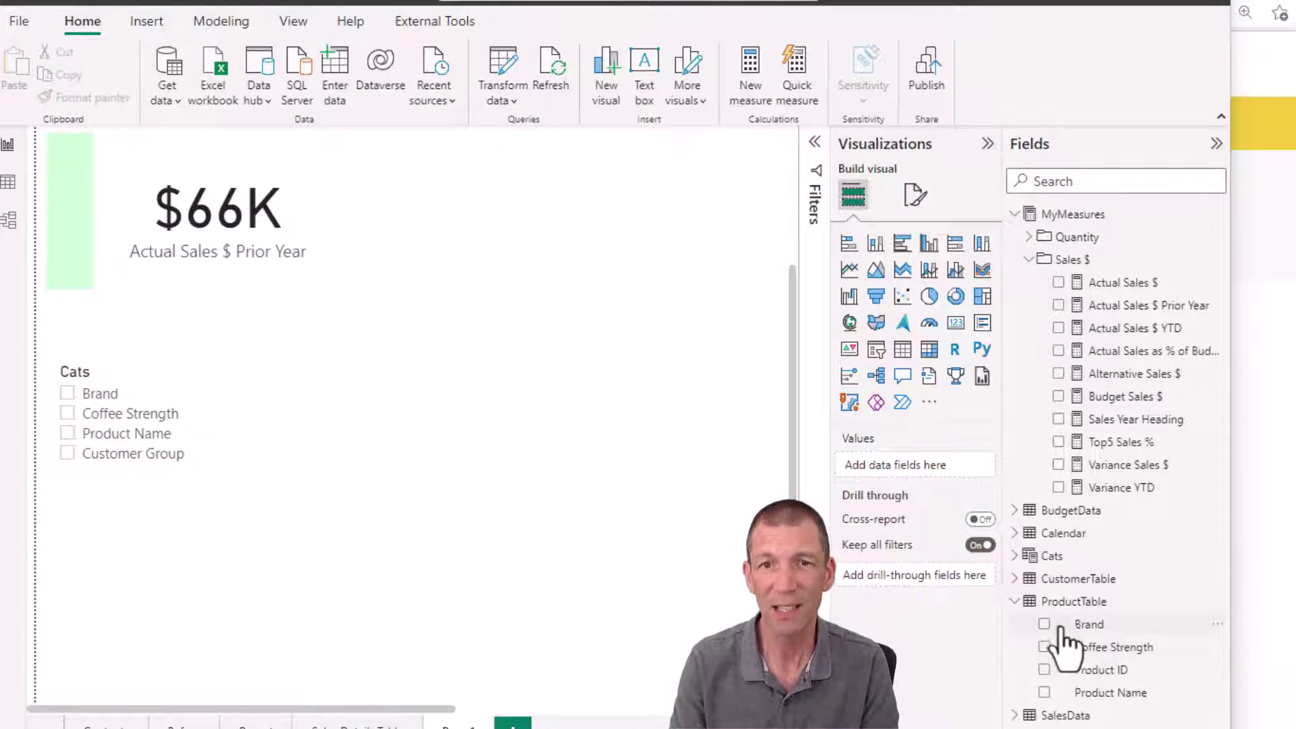
- Build an enlarged clustered bar chart of Actual Sales $ by the Cats field
click(1047, 556)
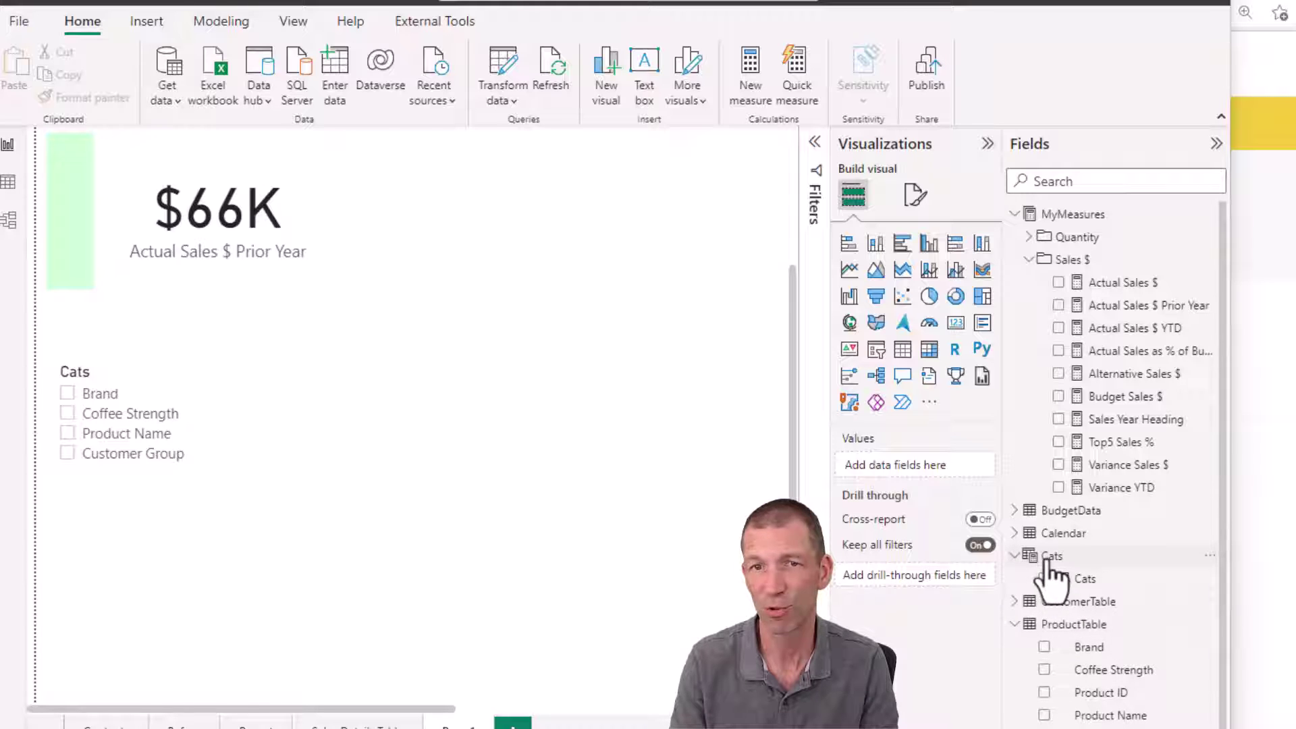
drag(1087, 580, 561, 438)
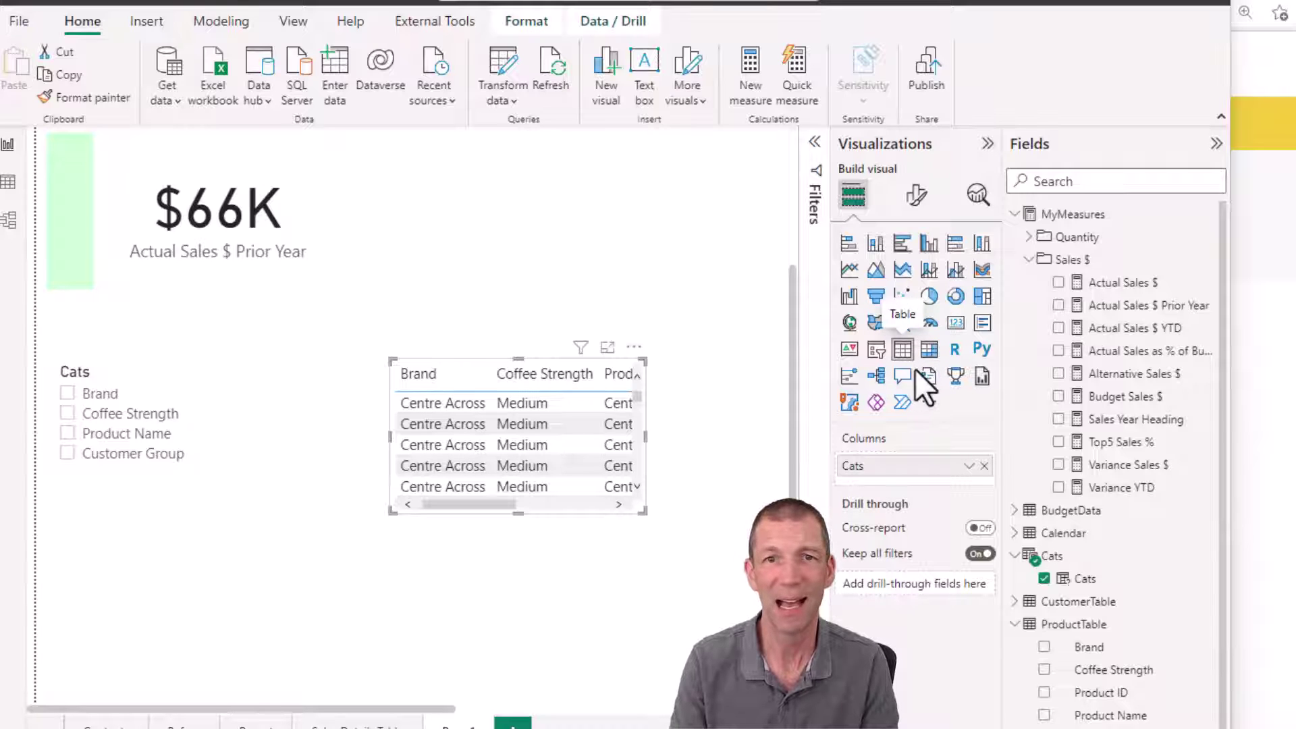
click(67, 393)
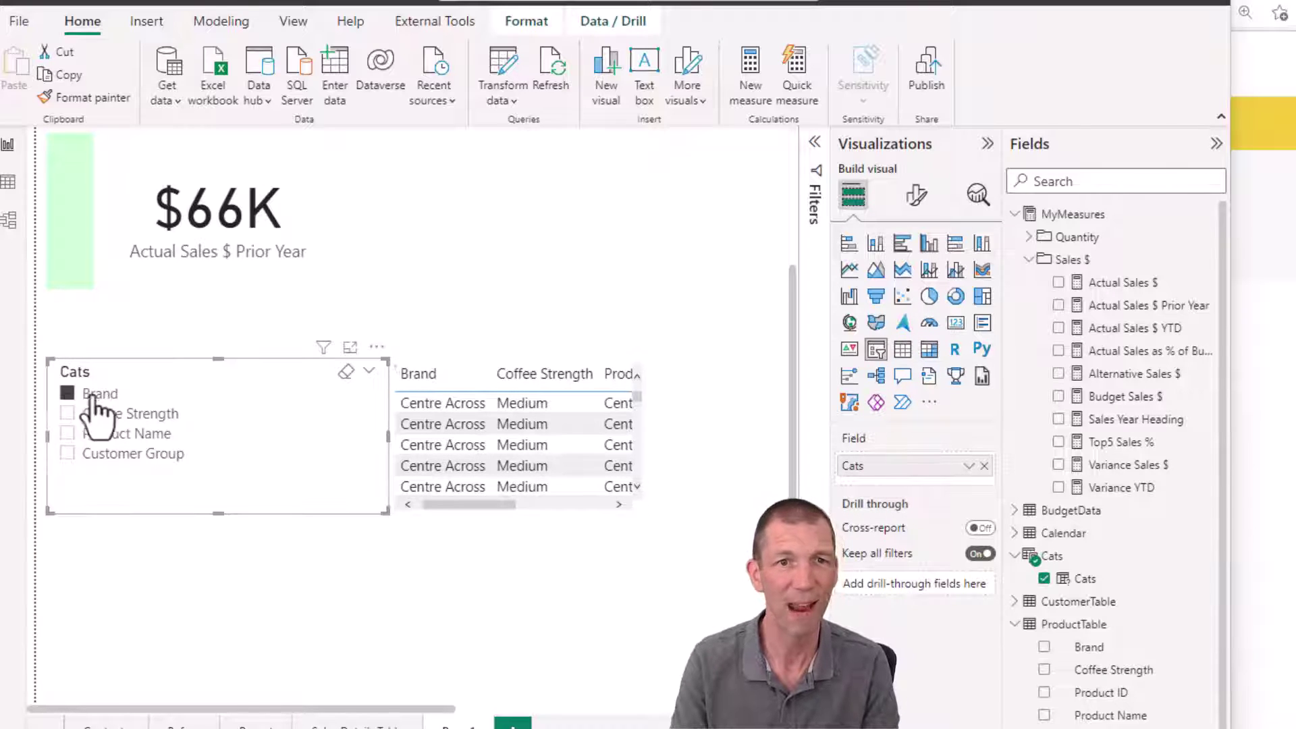
click(902, 245)
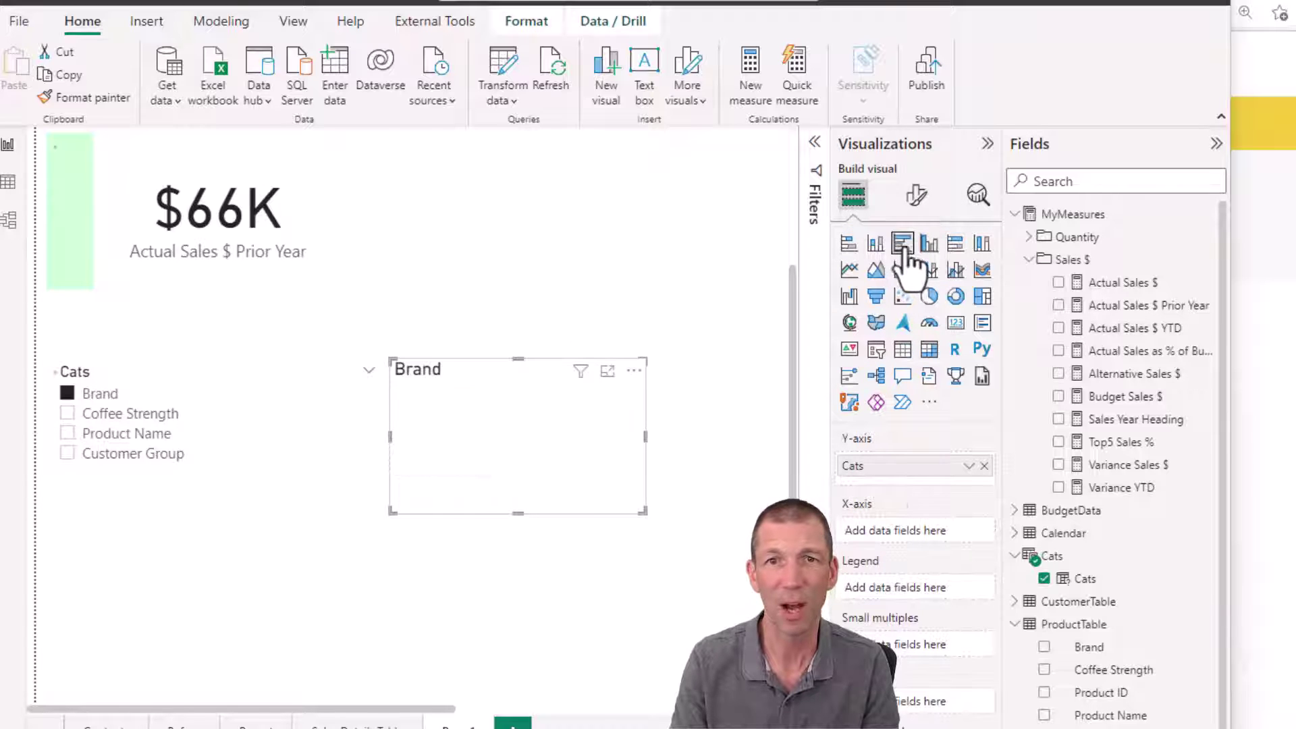
click(1058, 282)
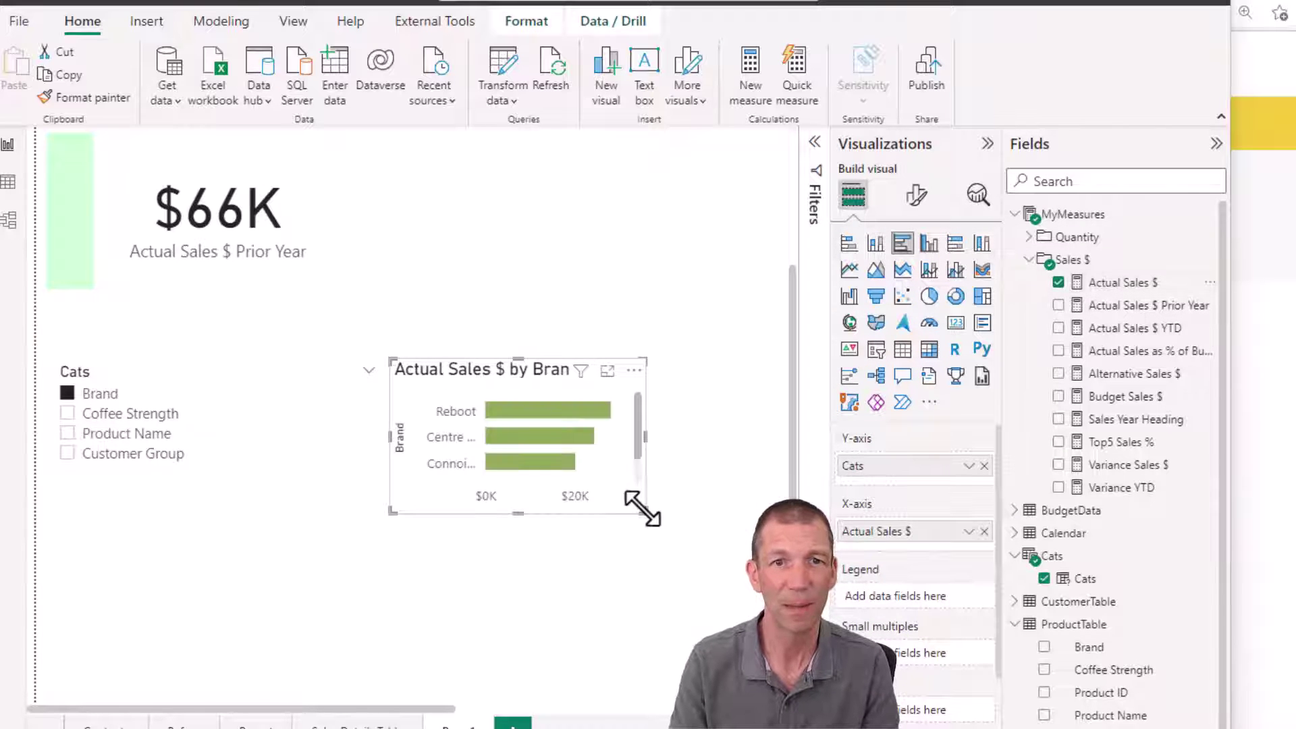
drag(641, 511, 746, 637)
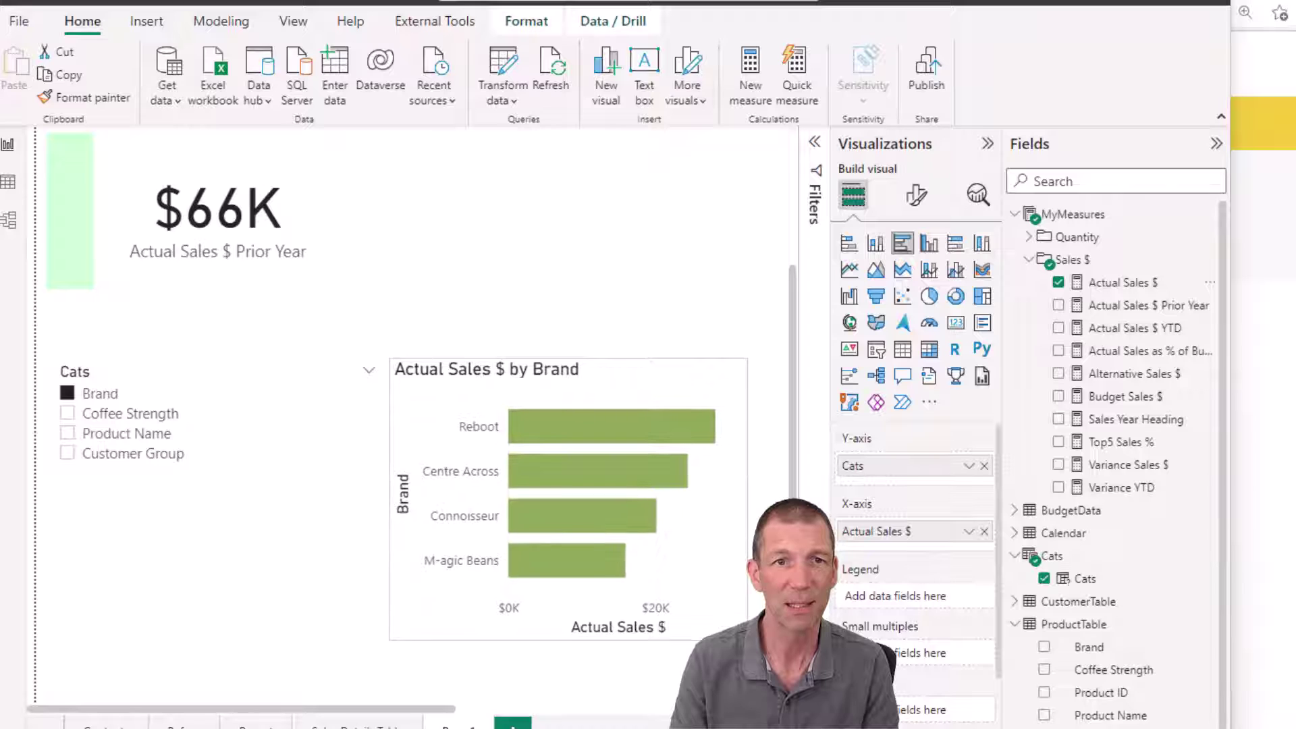
- Test the chart by choosing Coffee Strength, Product Name, then Customer Group in the Cats slicer
click(67, 414)
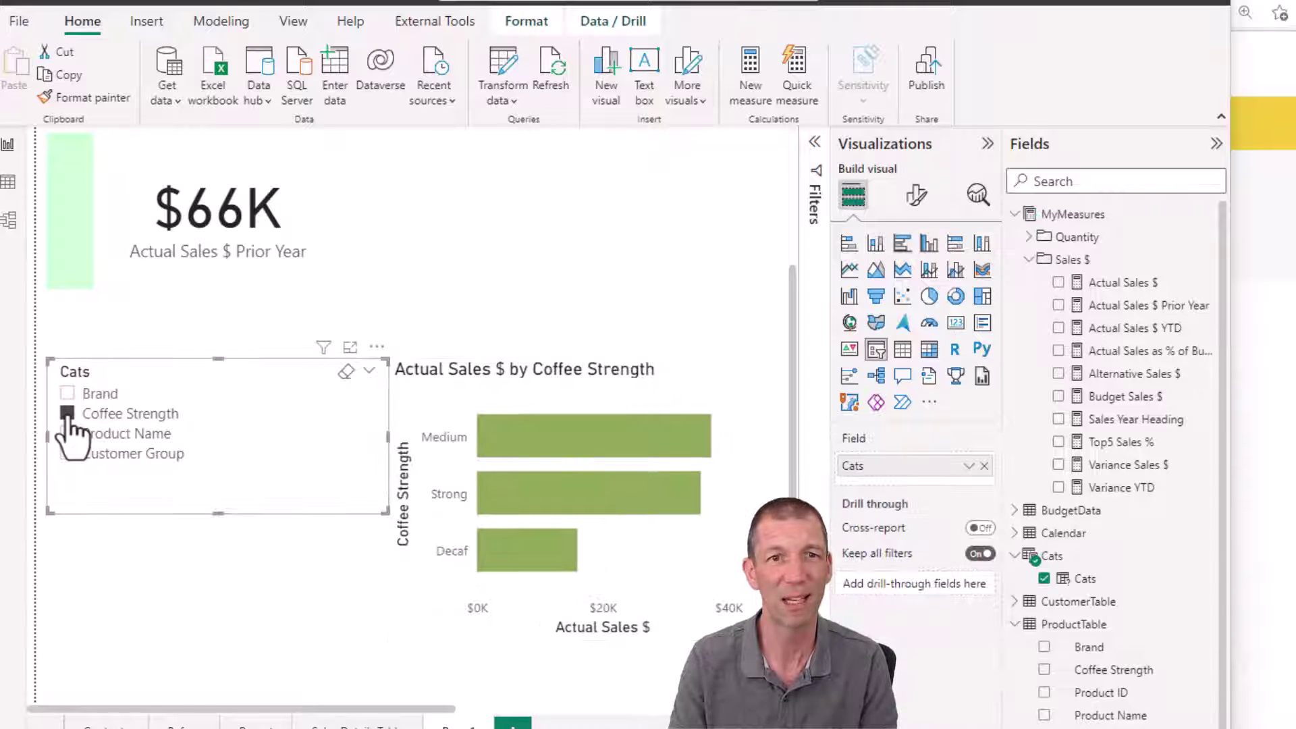
click(67, 433)
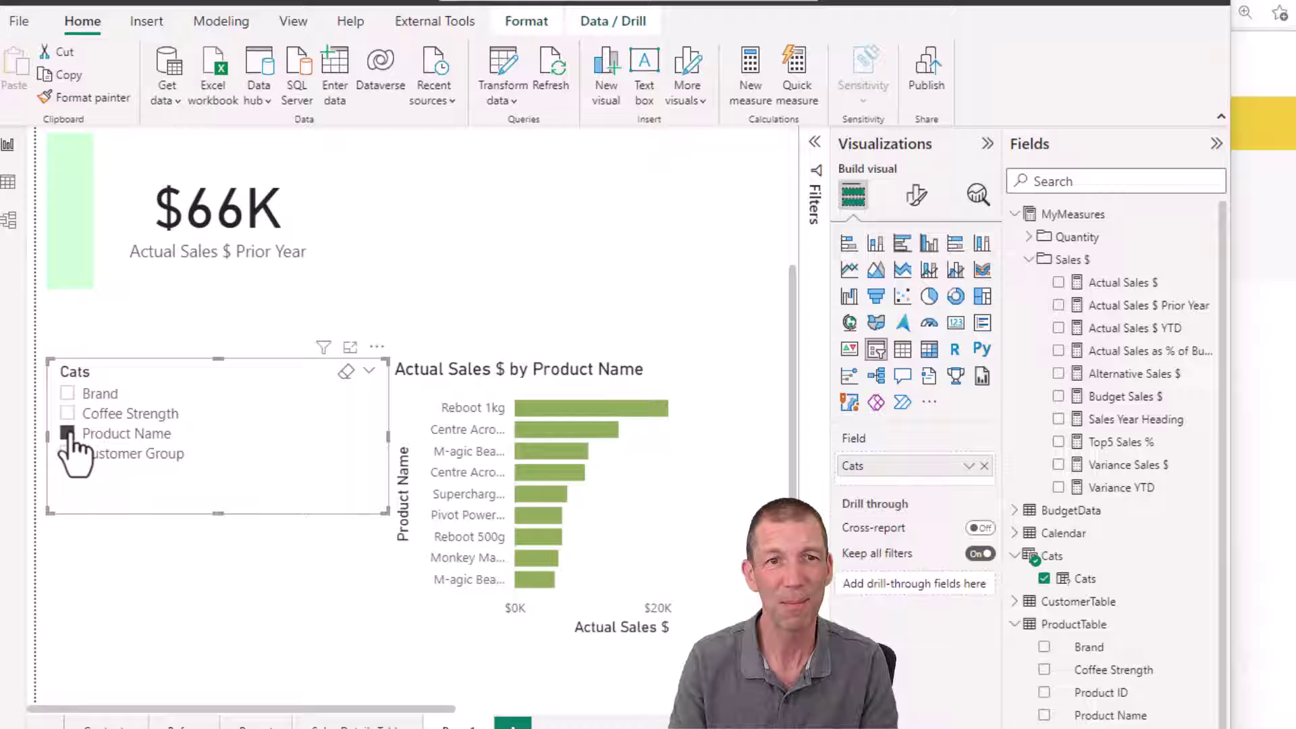
click(66, 454)
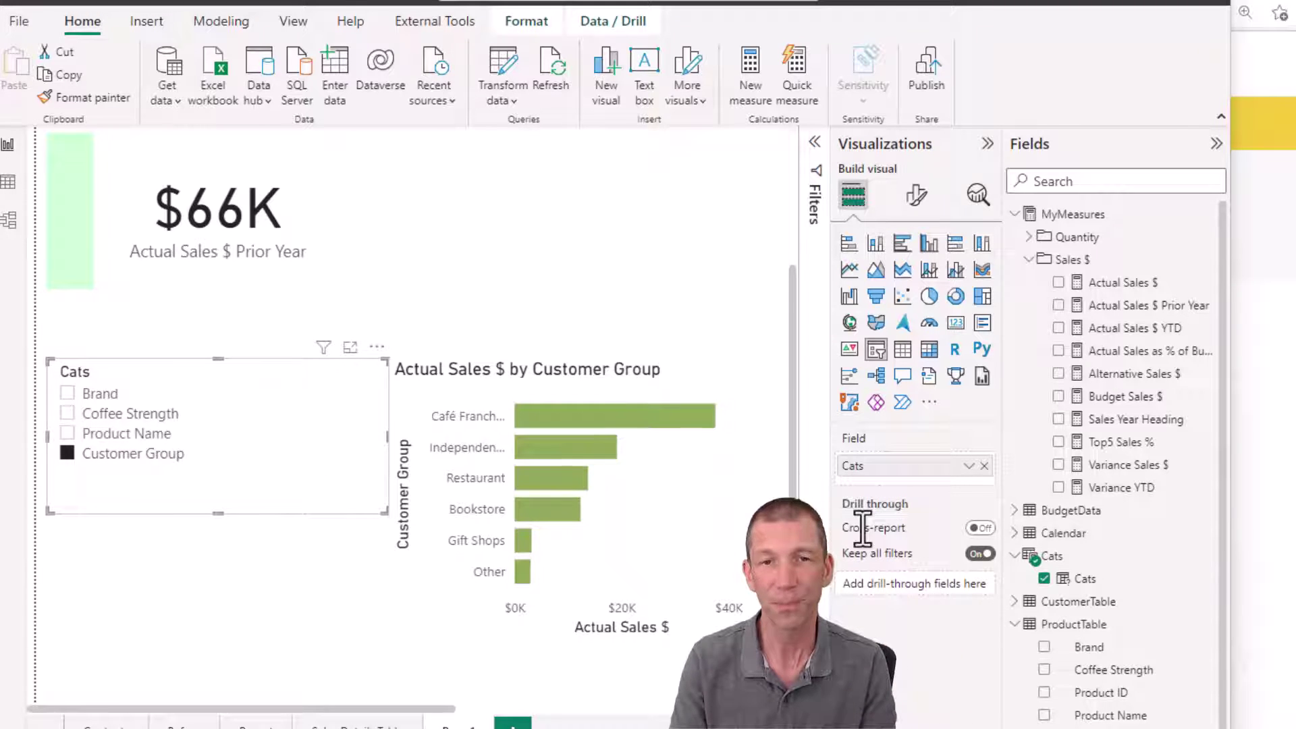
- Duplicate the Cats slicer, make the copy show values of the selected field, and pick Coffee Strength
click(286, 440)
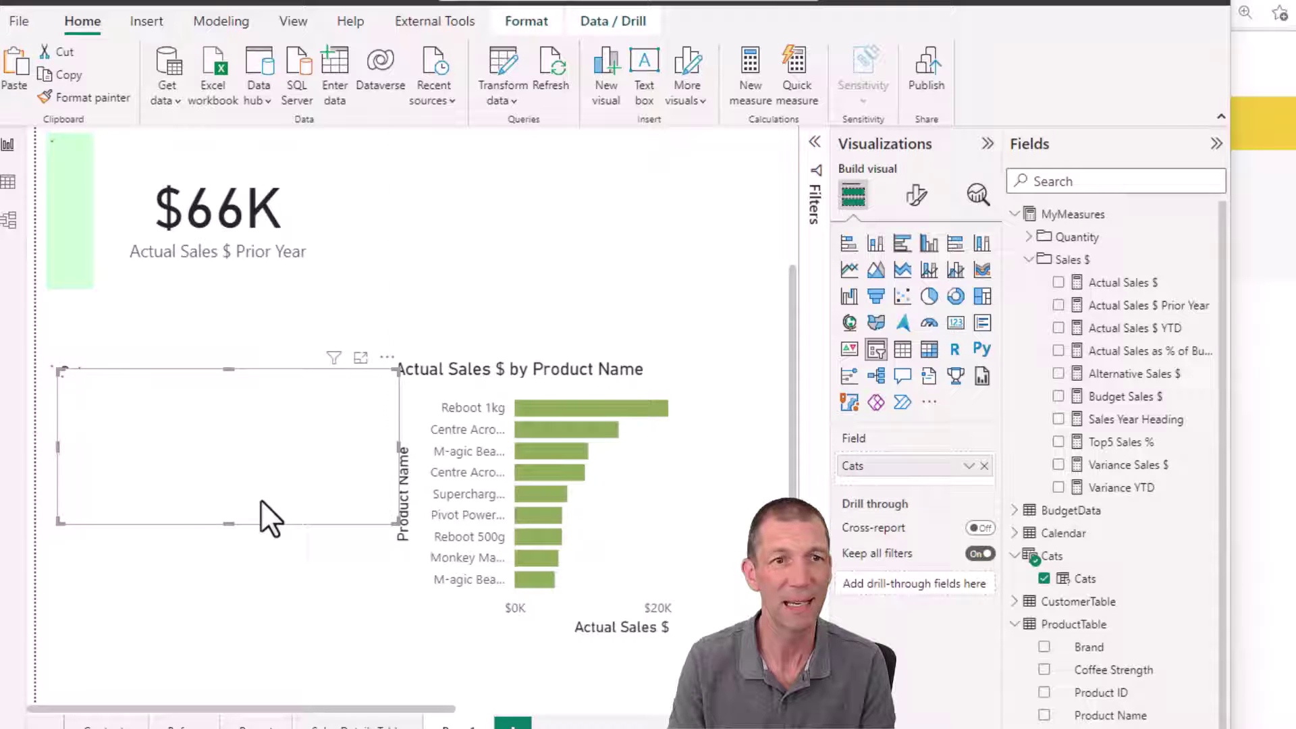
drag(260, 501, 251, 630)
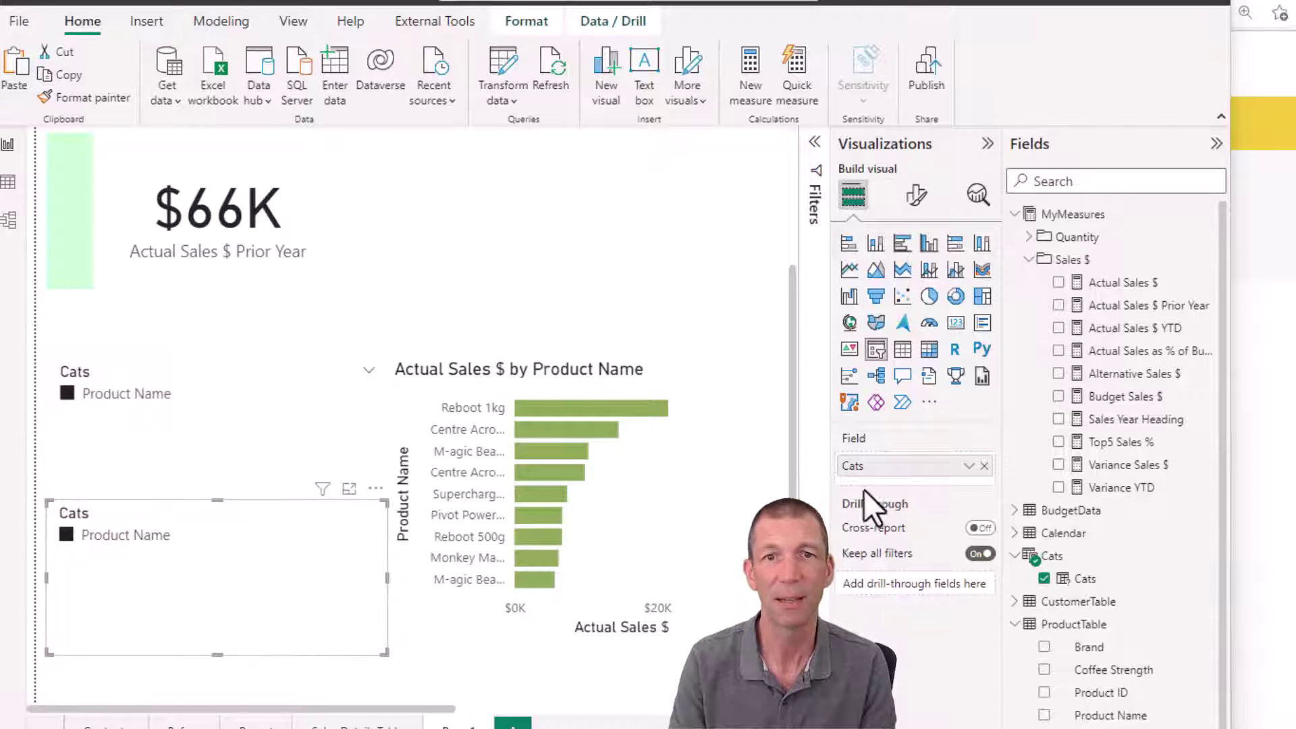
right_click(924, 470)
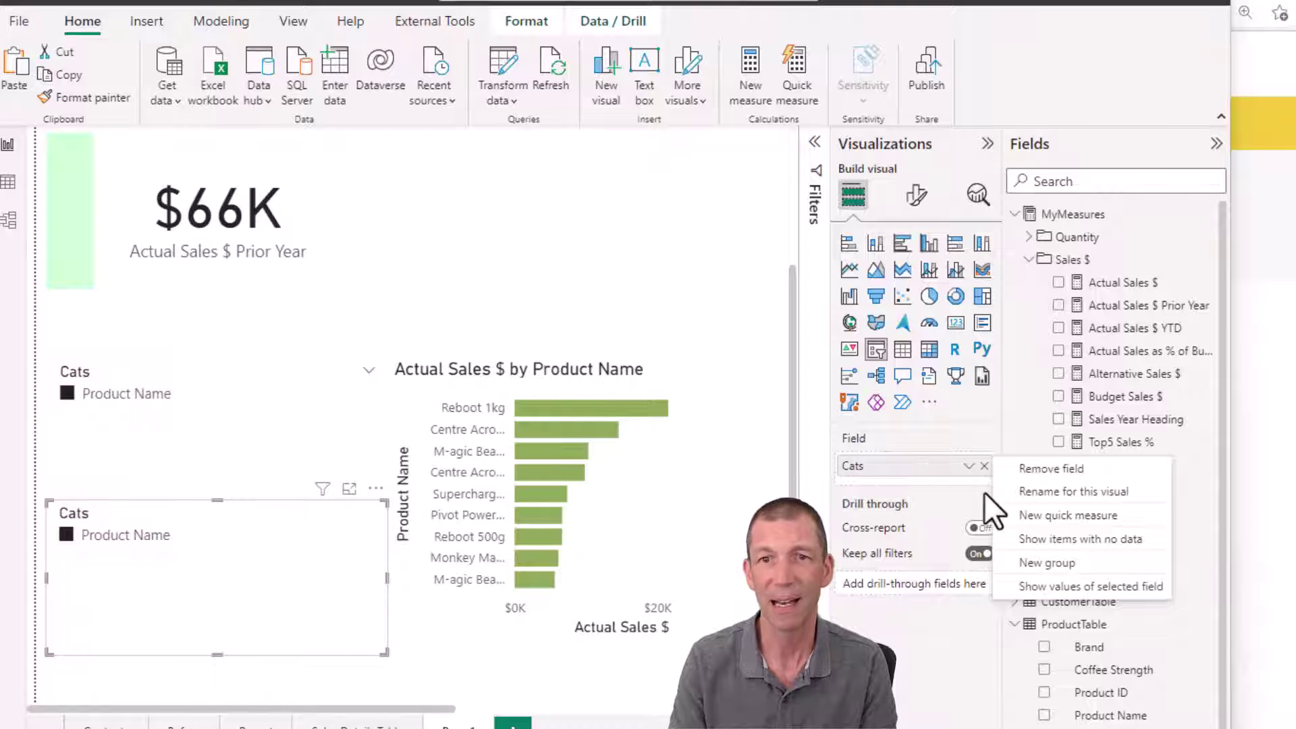
click(1048, 587)
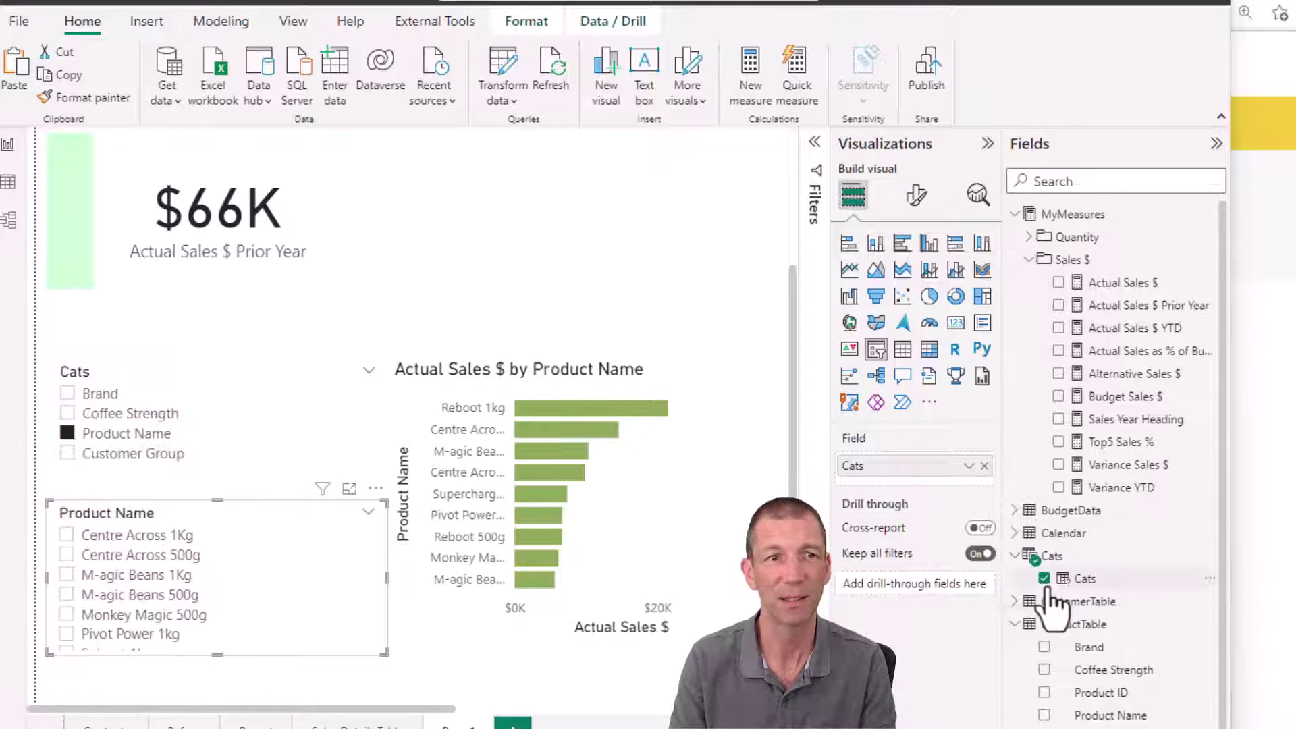
click(68, 413)
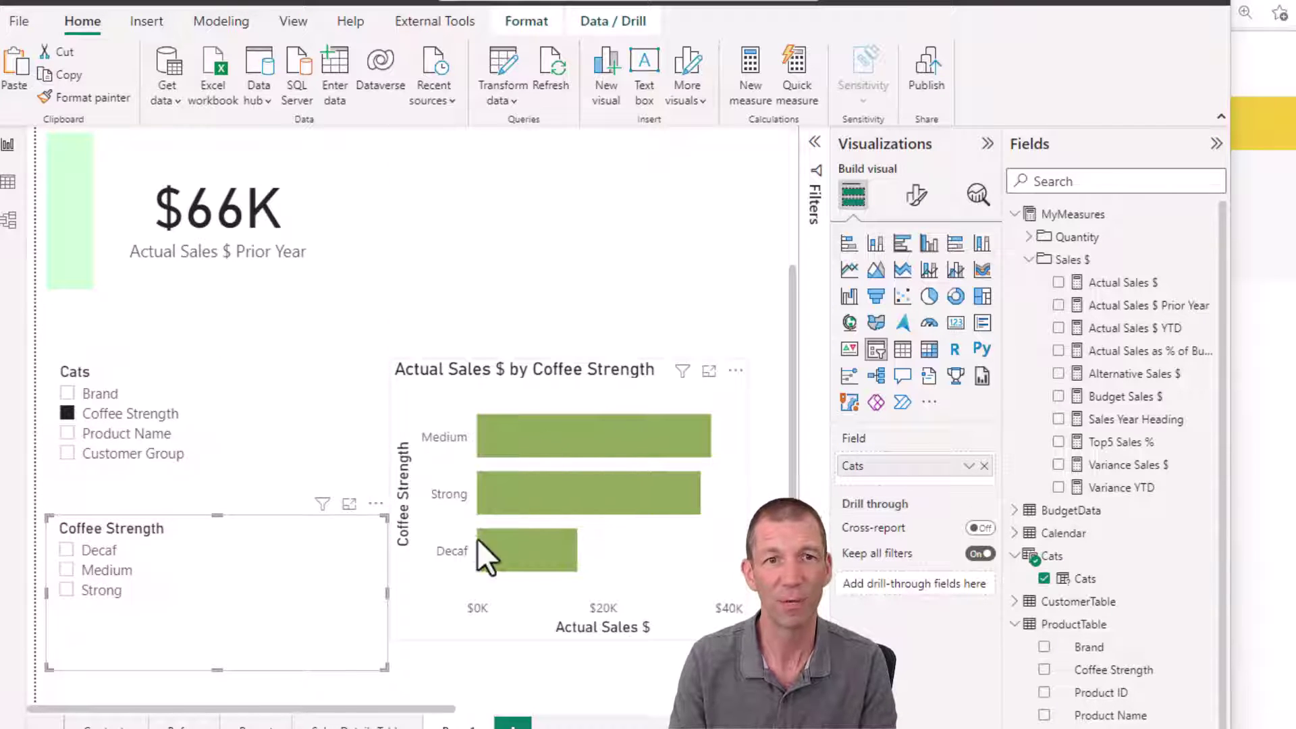
- Try Decaf, Medium and Strong in the new slicer, ending on Medium so the card reads $27K
click(66, 550)
click(66, 570)
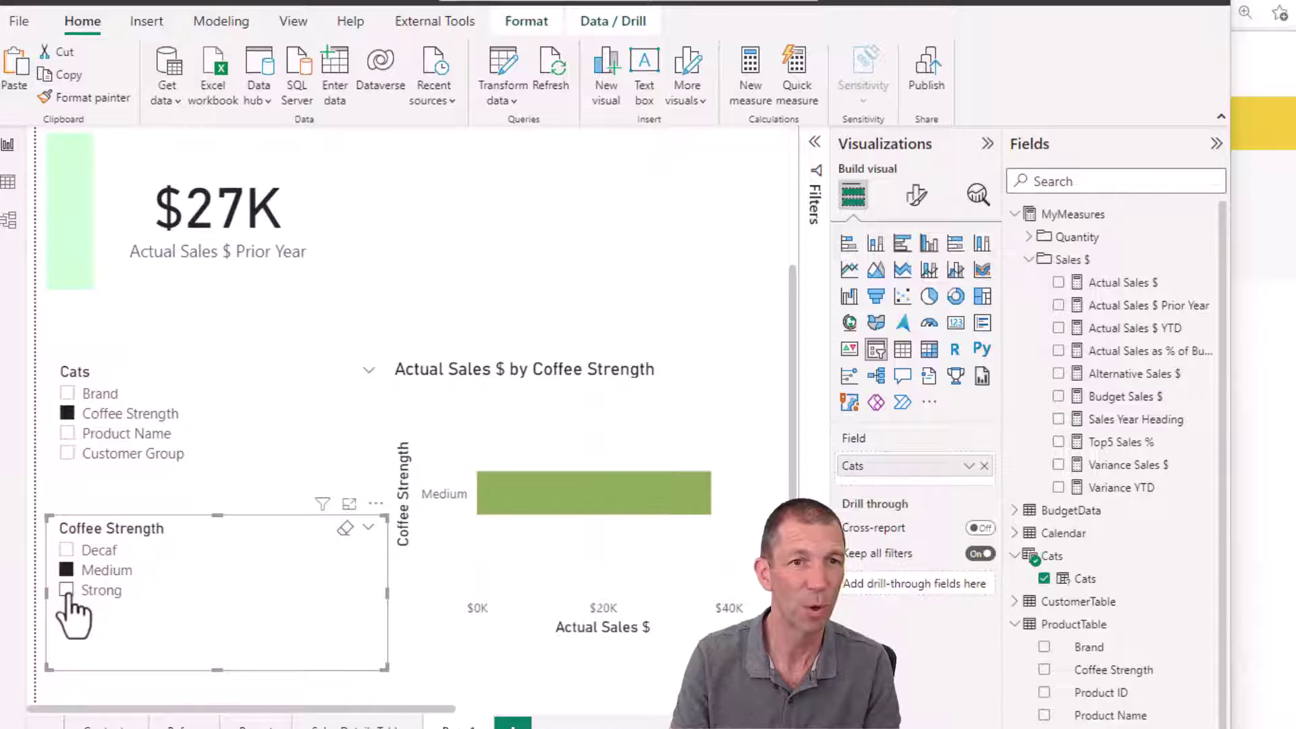
click(66, 590)
click(66, 570)
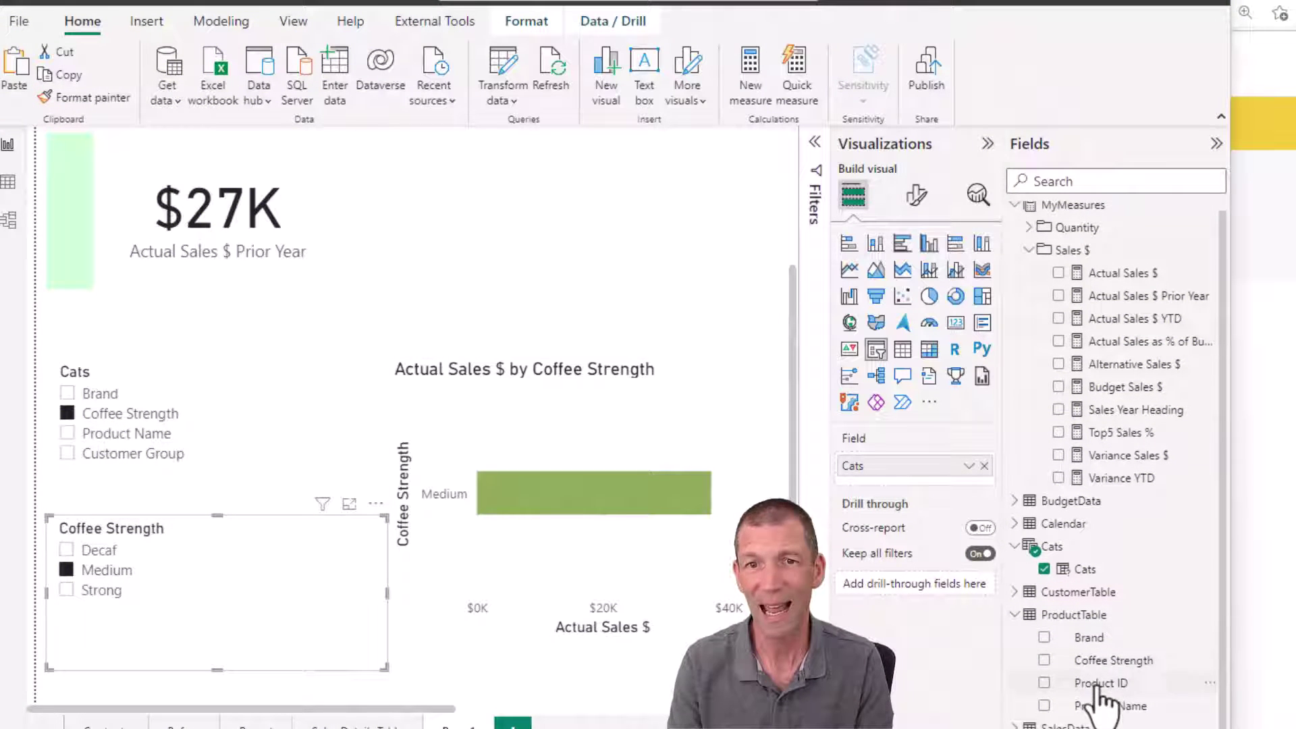
- Collapse the Fields pane tables, view the Cats parameter's DAX formula, then close it
right_click(1078, 213)
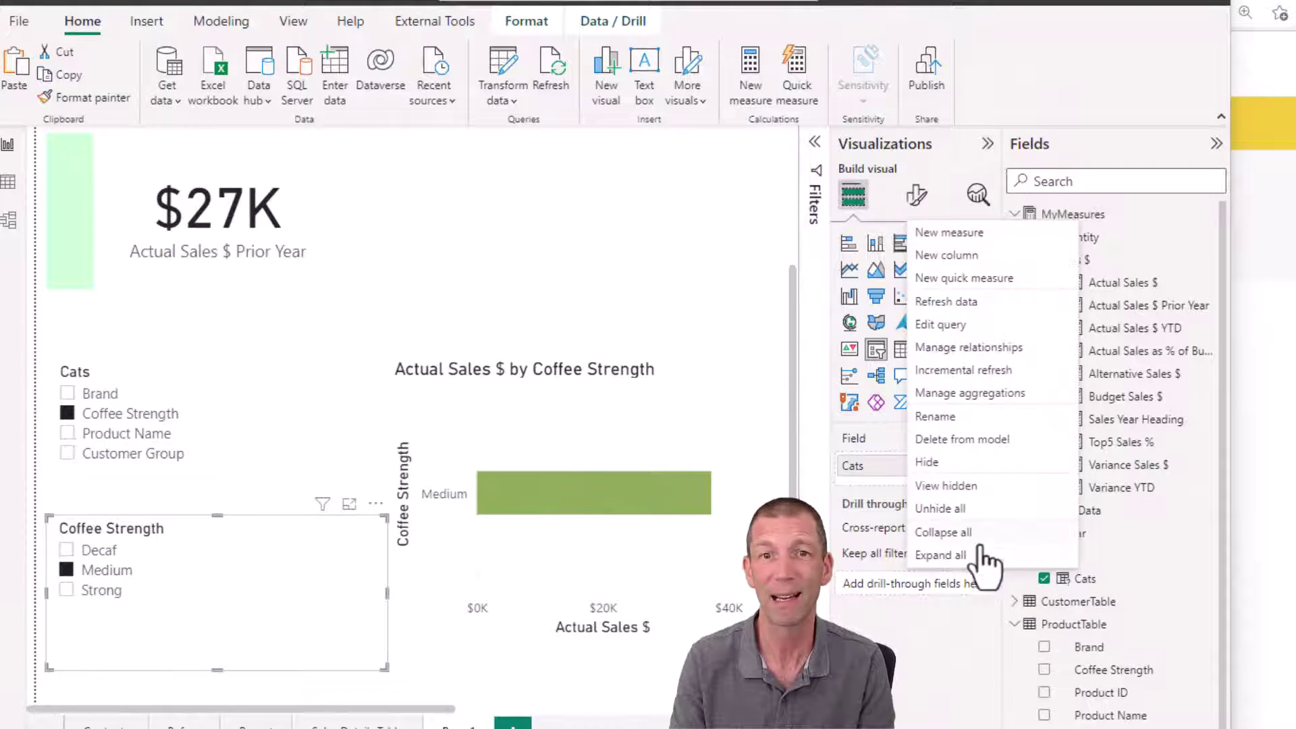
click(1070, 116)
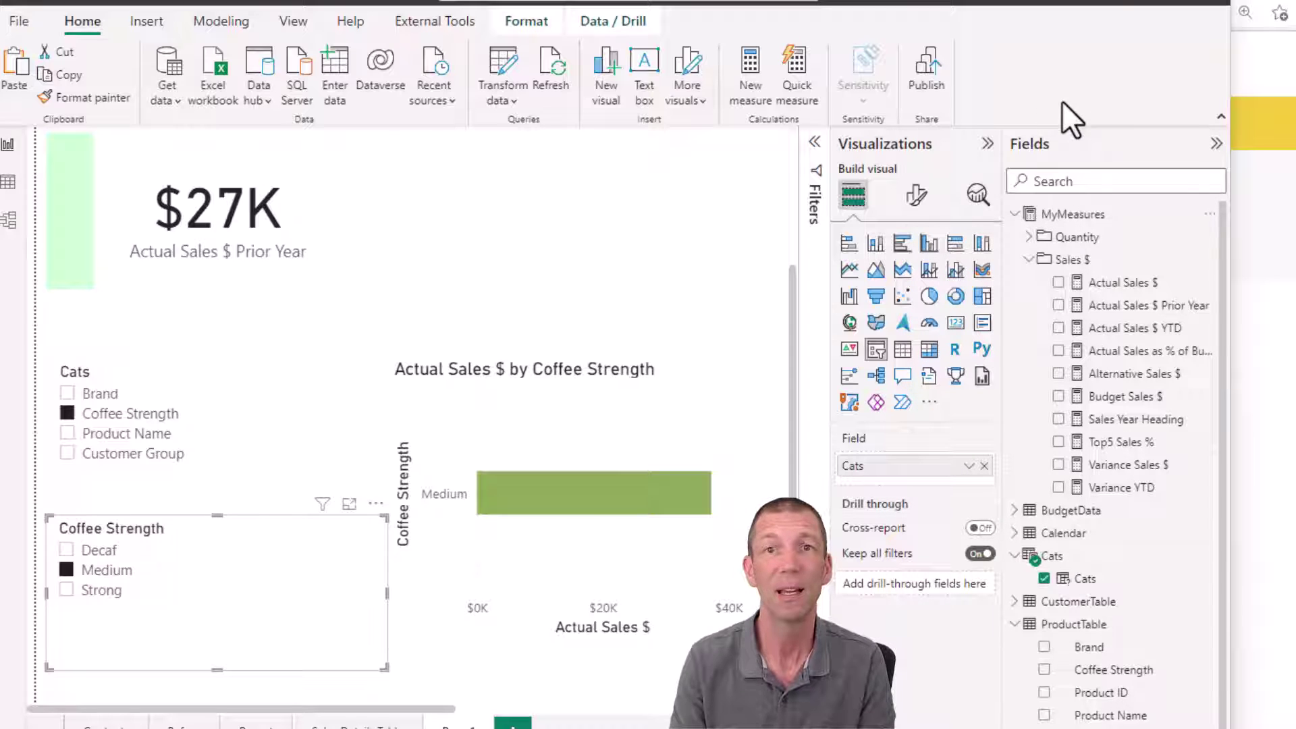
click(1215, 144)
click(1214, 154)
click(1100, 280)
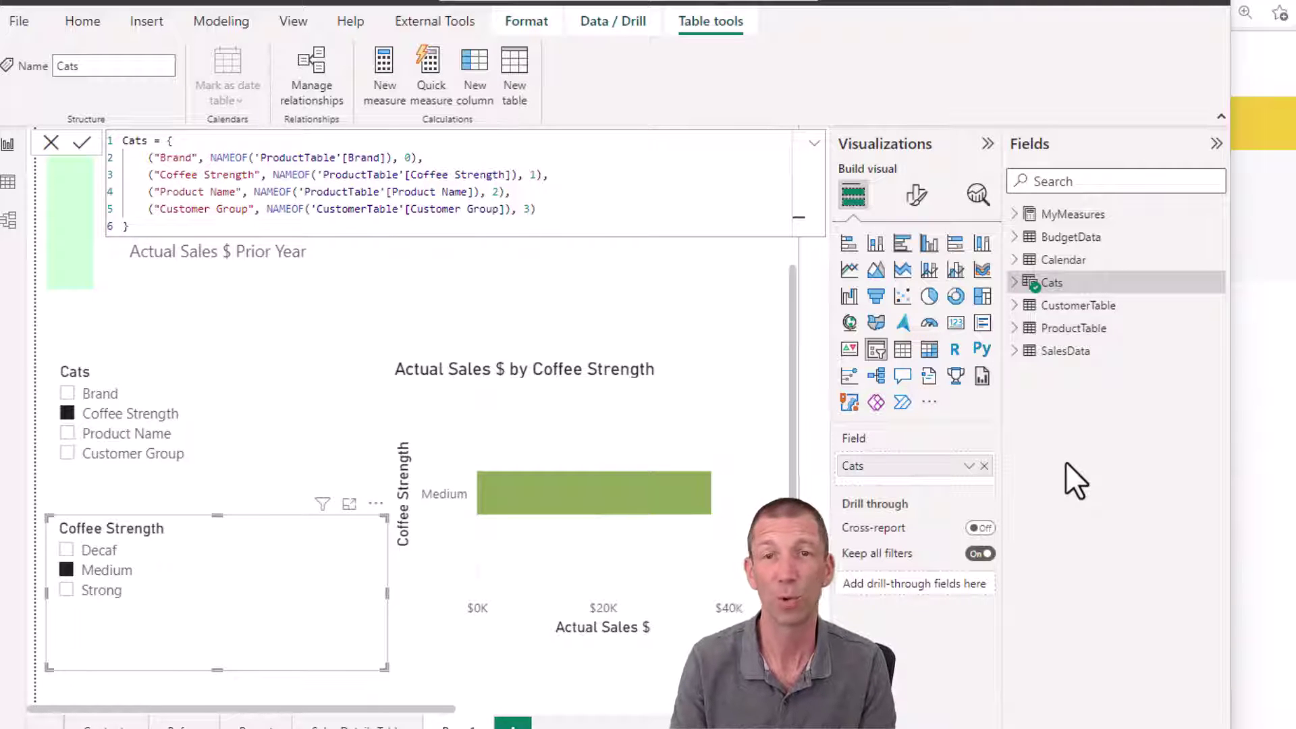
click(602, 306)
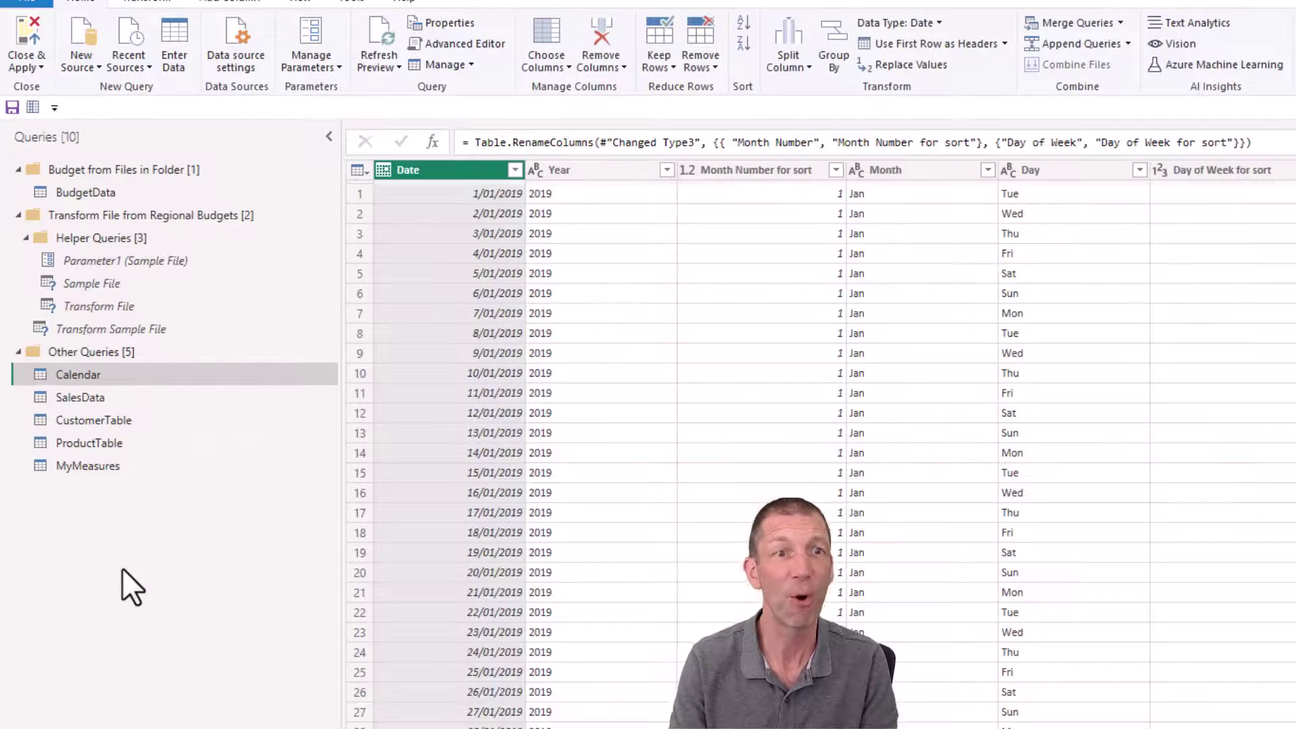
- Create a new blank query with the formula = DateTime.LocalNow()
right_click(123, 558)
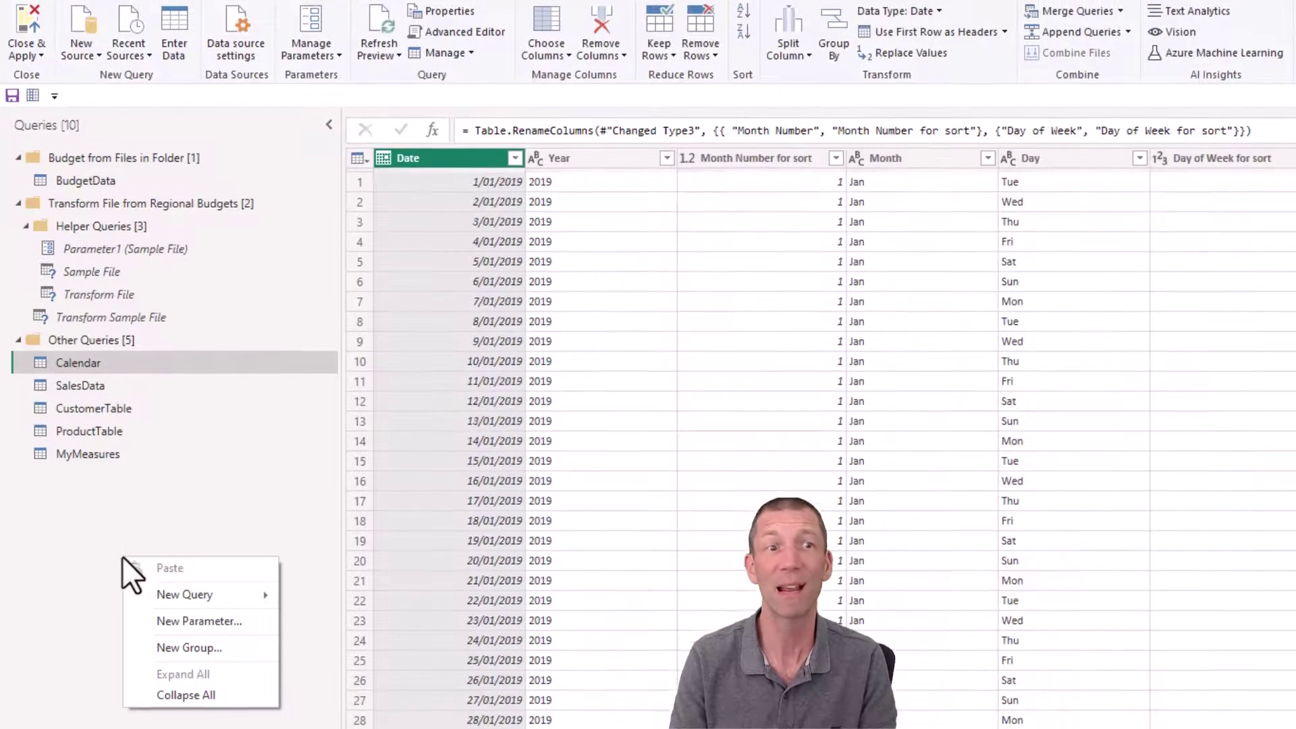
mouse_move(216, 491)
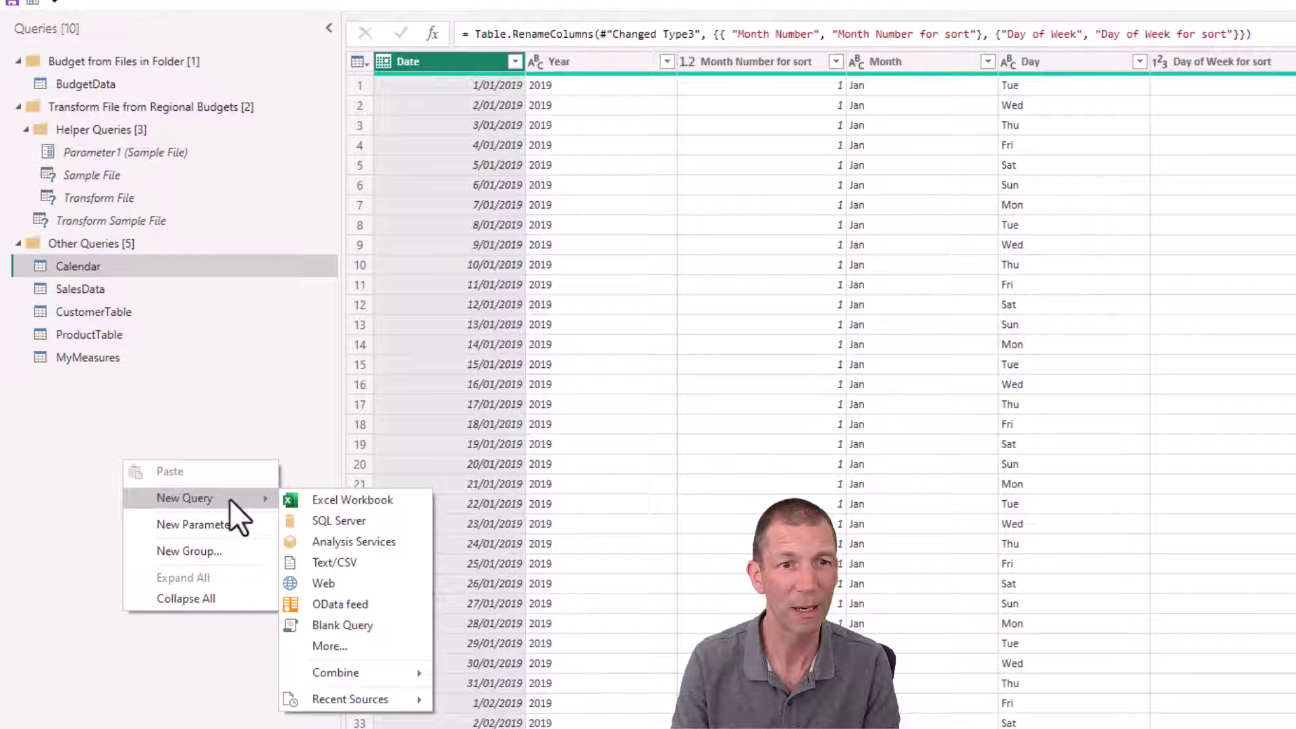
click(326, 618)
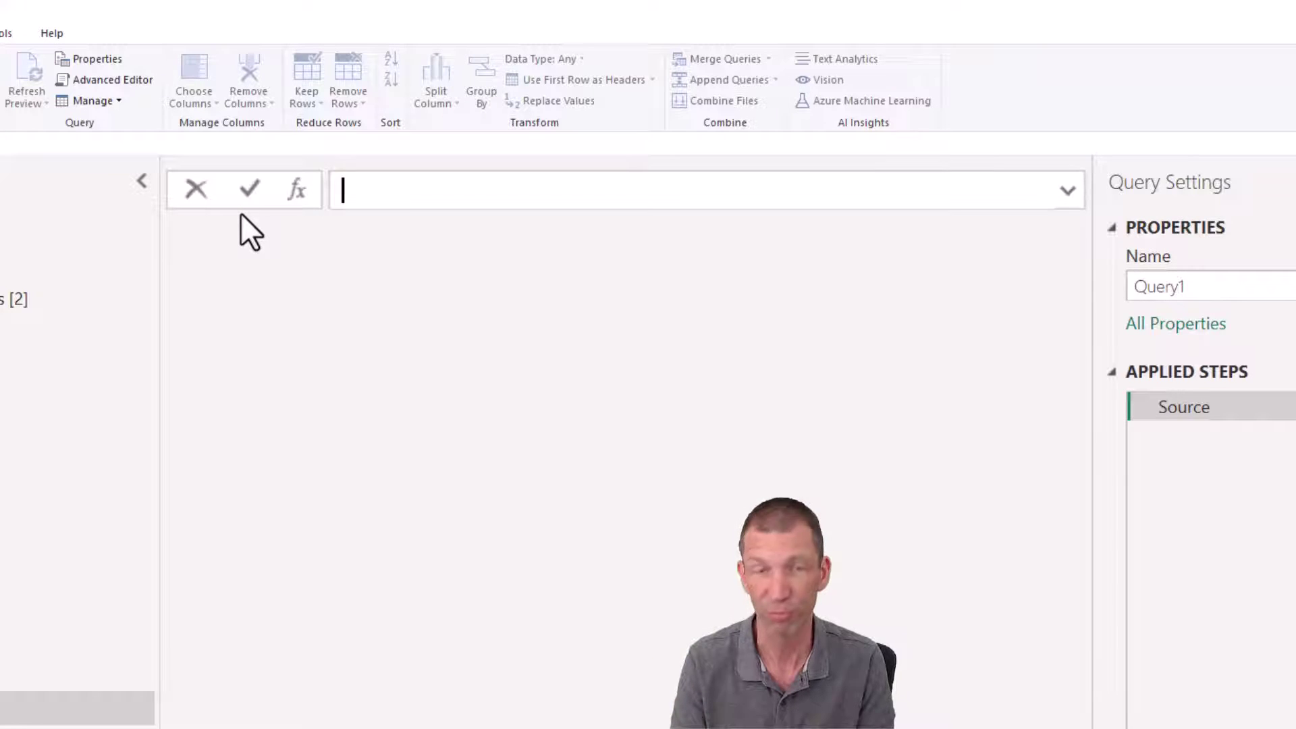
text(=dat)
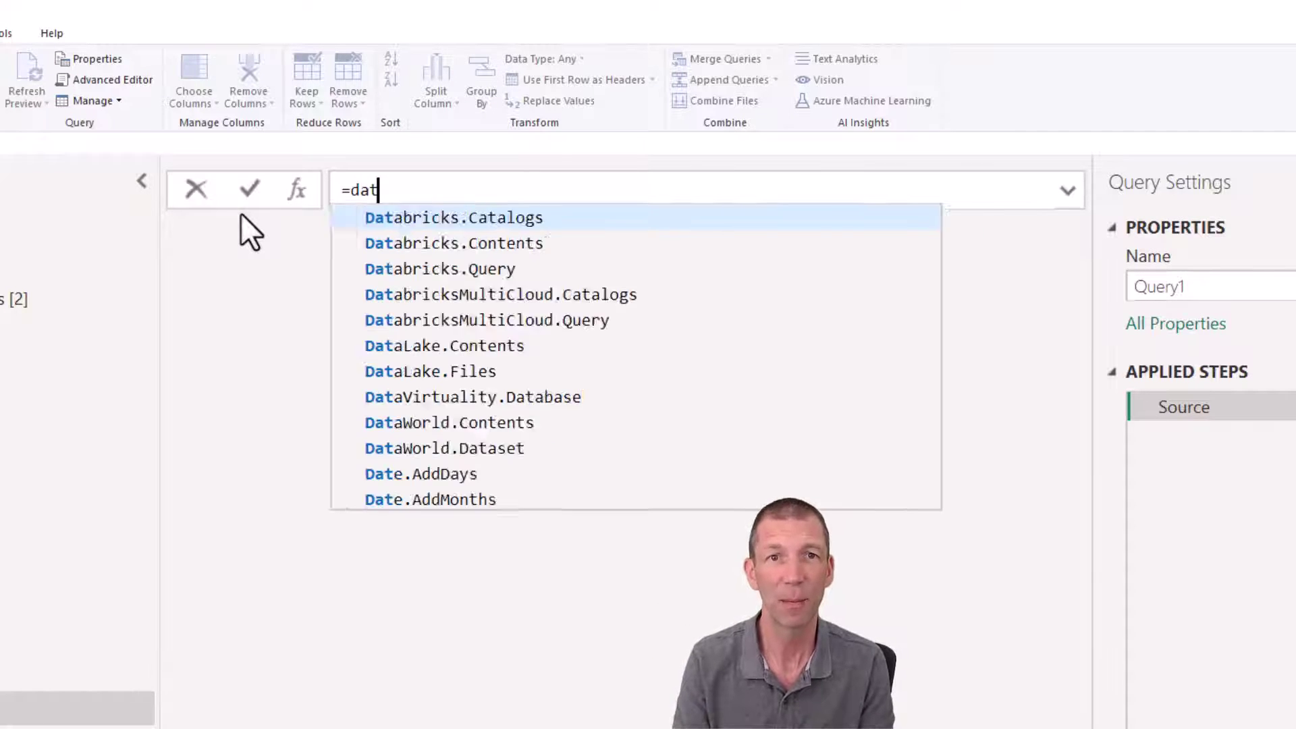
text(etime)
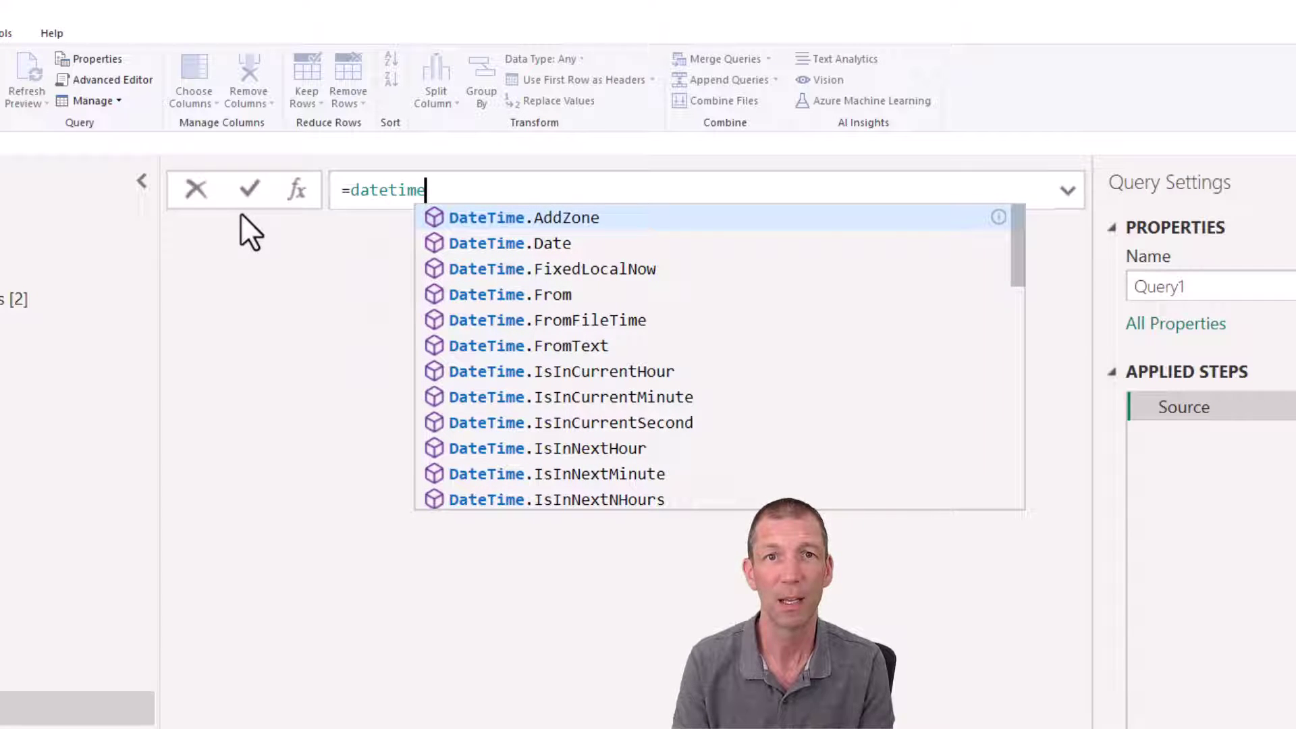
text(.lo)
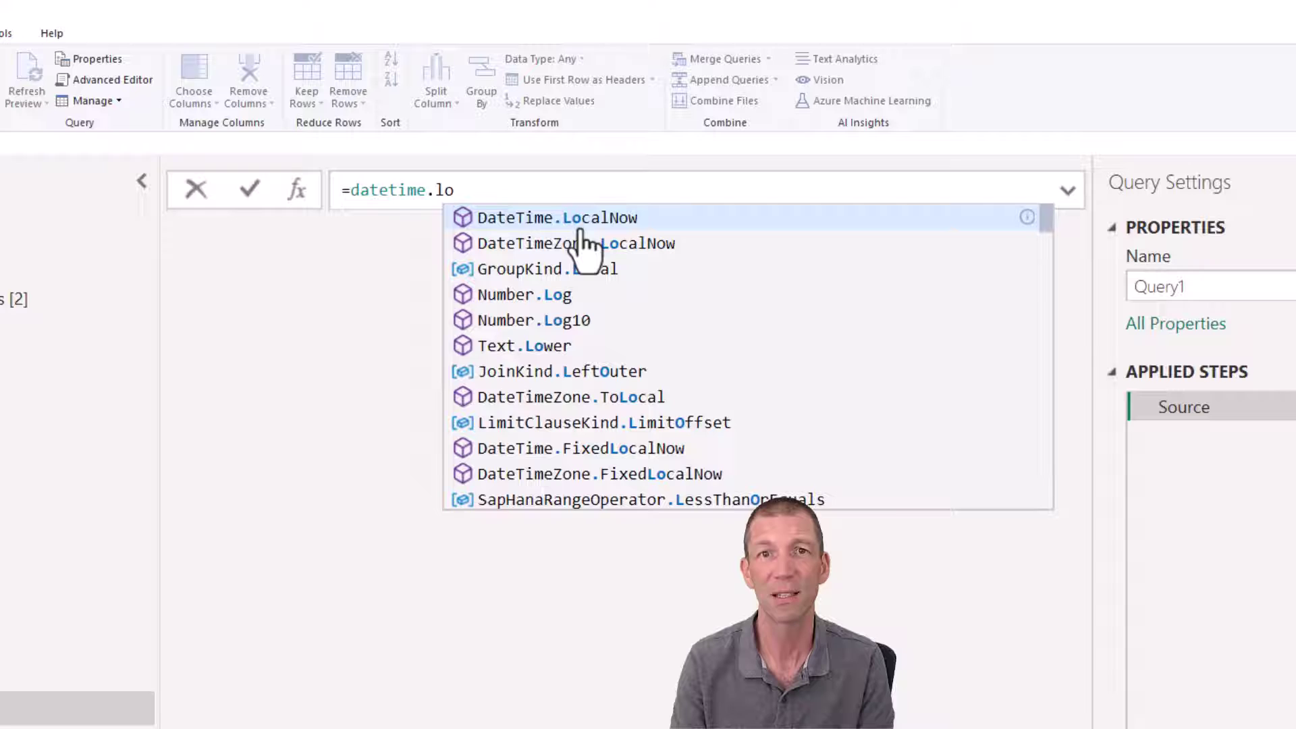
click(581, 223)
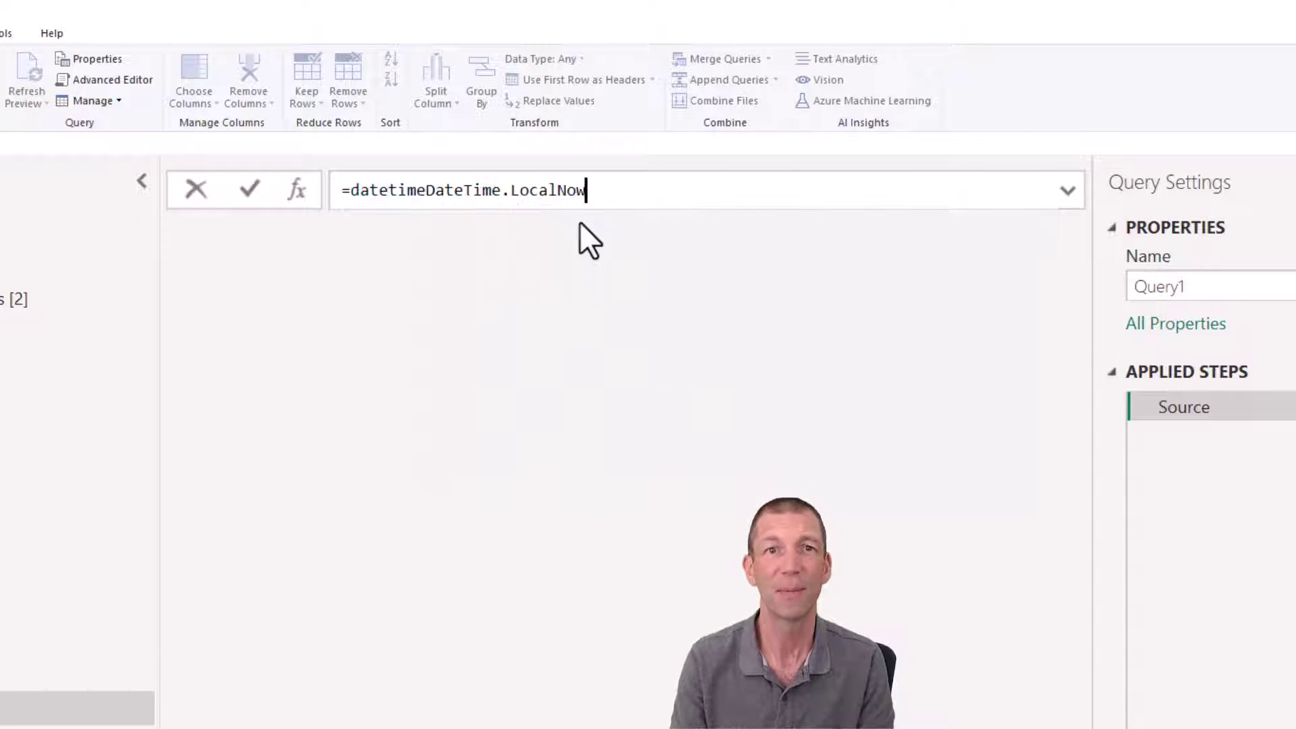
double_click(376, 189)
key(ctrl+a)
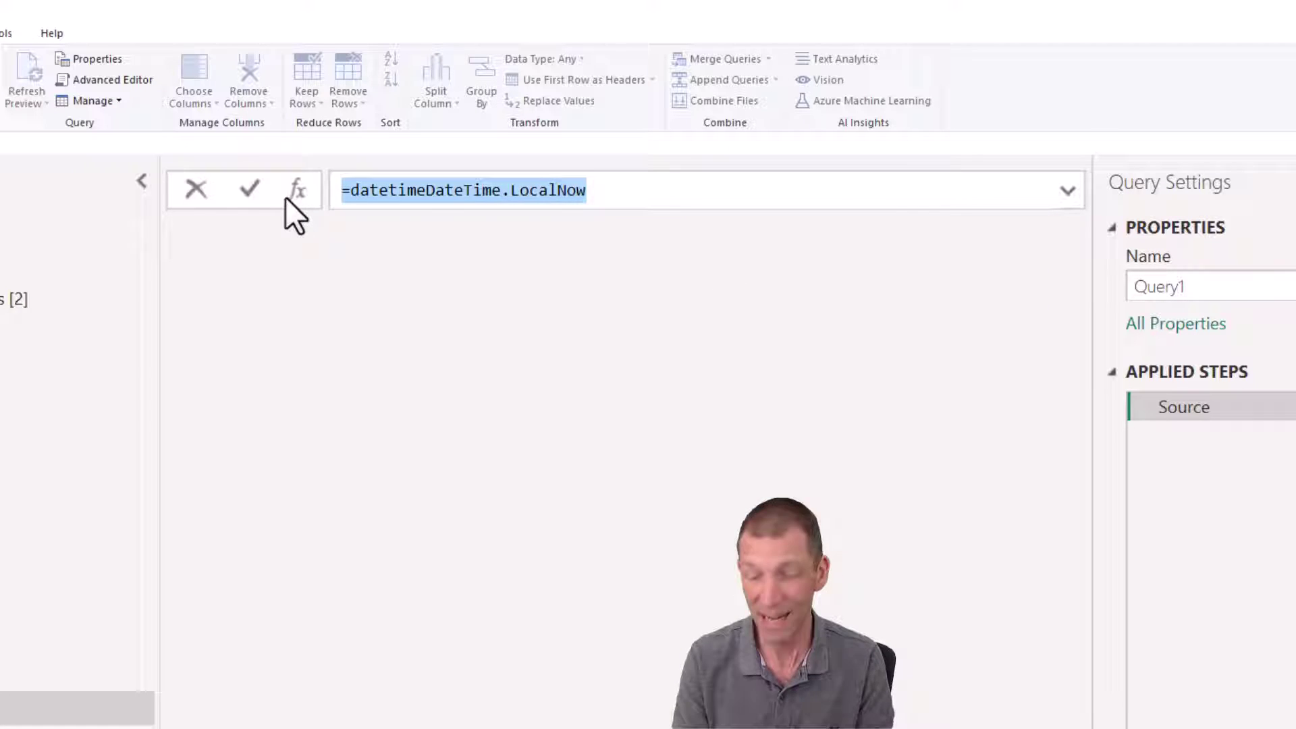
text(=)
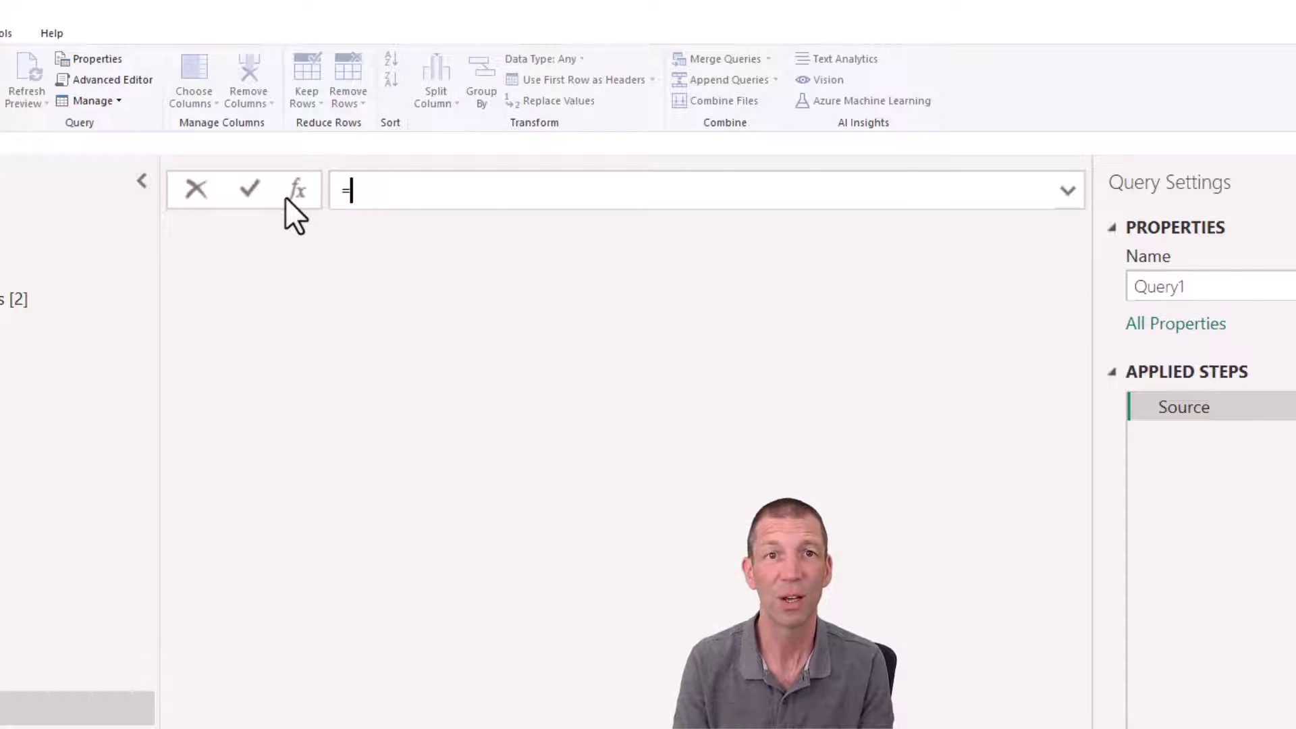
text(datetimelo)
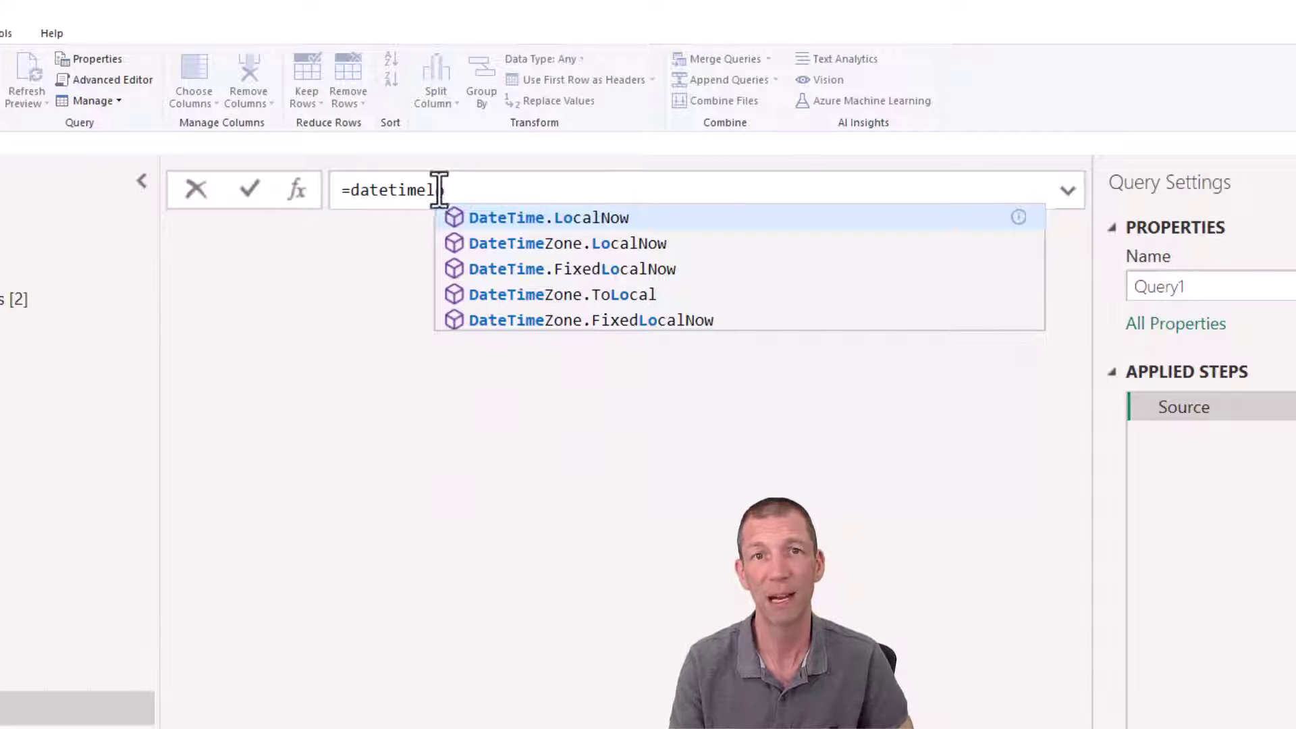
click(594, 217)
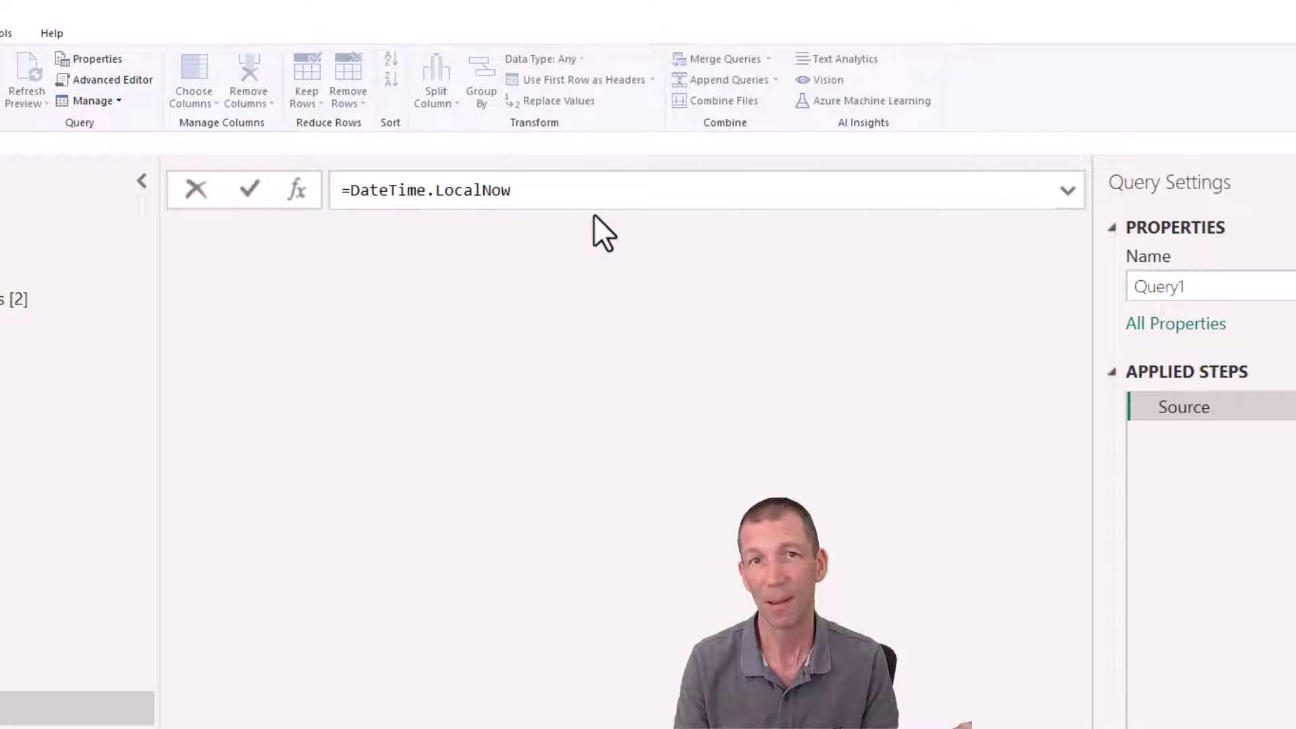
text(()
key(Return)
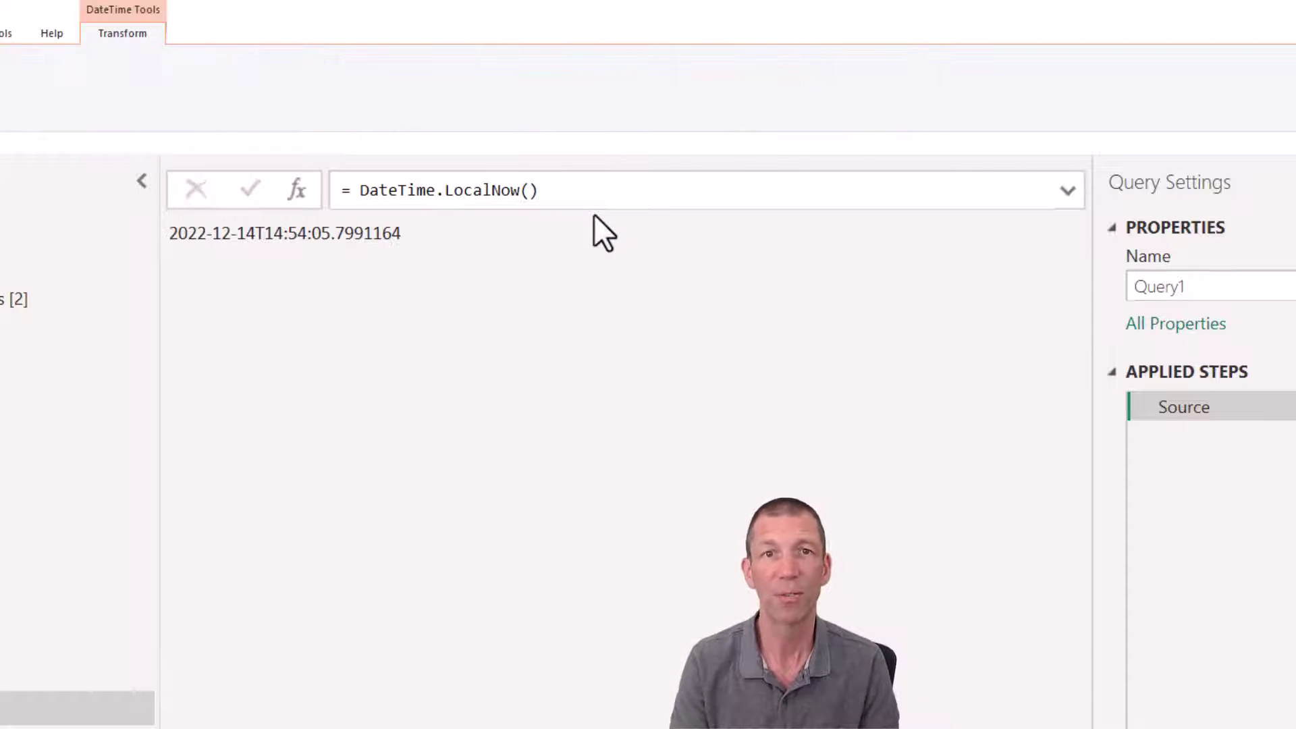
- Wrap the formula as = Date.From( DateTime.LocalNow() ) so it returns 14/12/2022
click(361, 194)
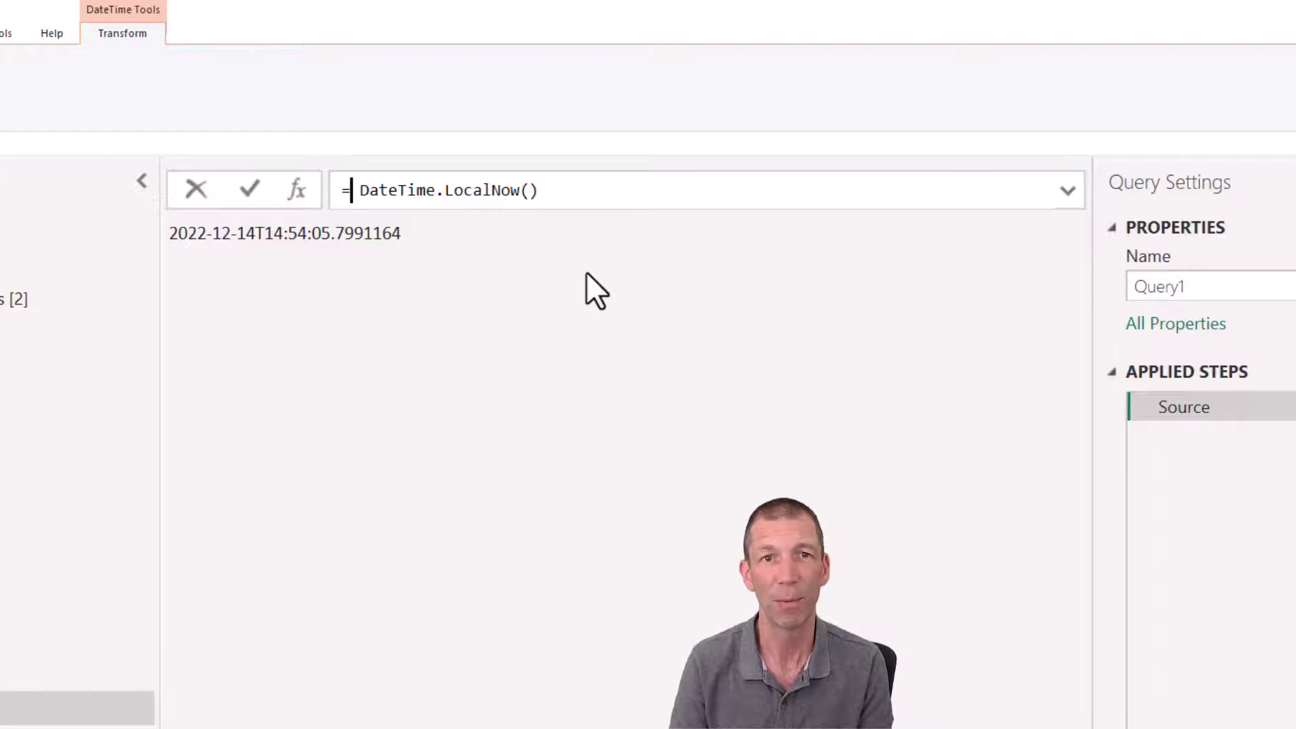
text(dare)
key(BackSpace)
key(BackSpace)
text(te)
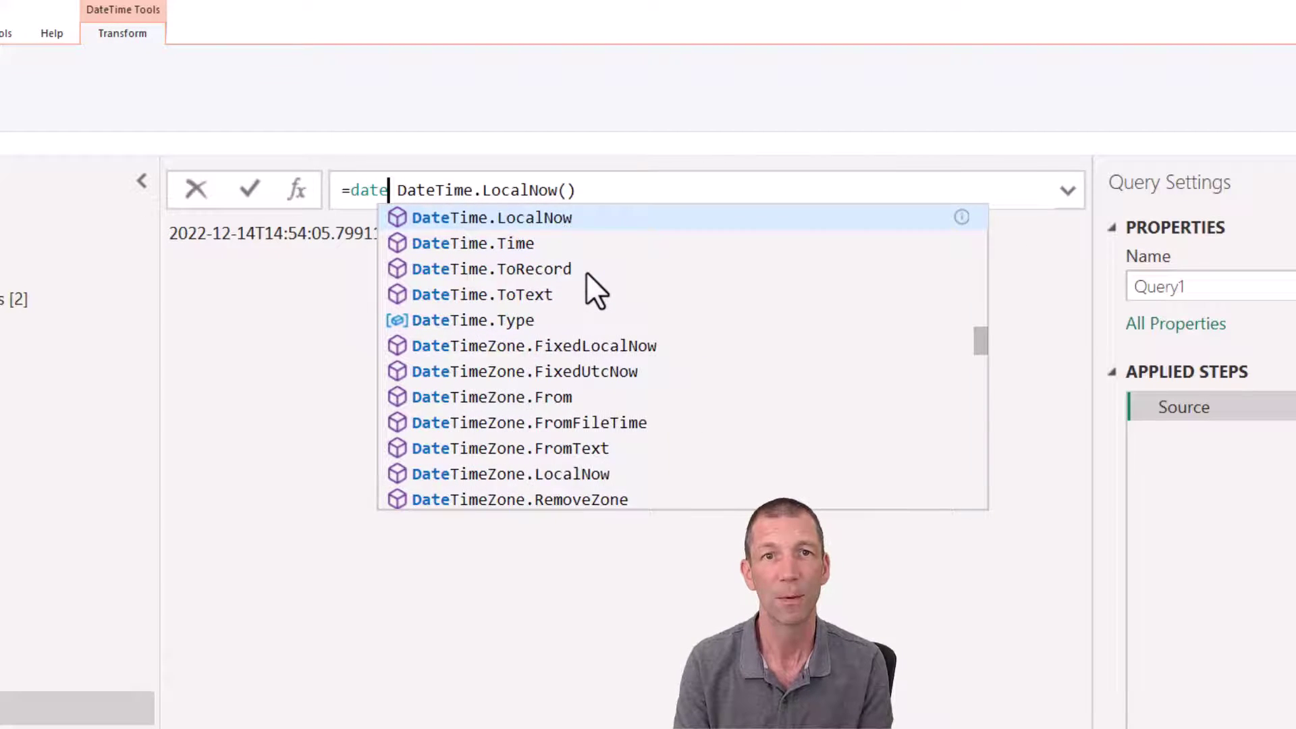
text(from)
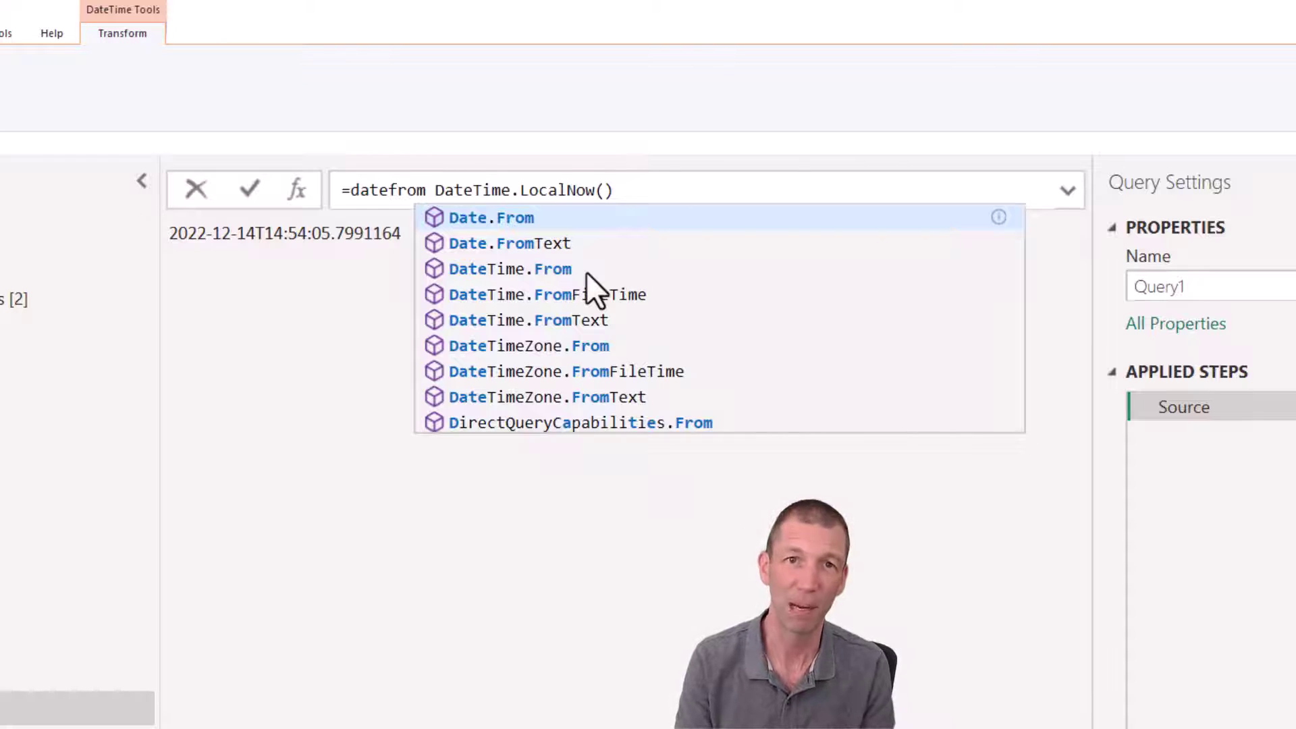
key(Tab)
text(()
key(Delete)
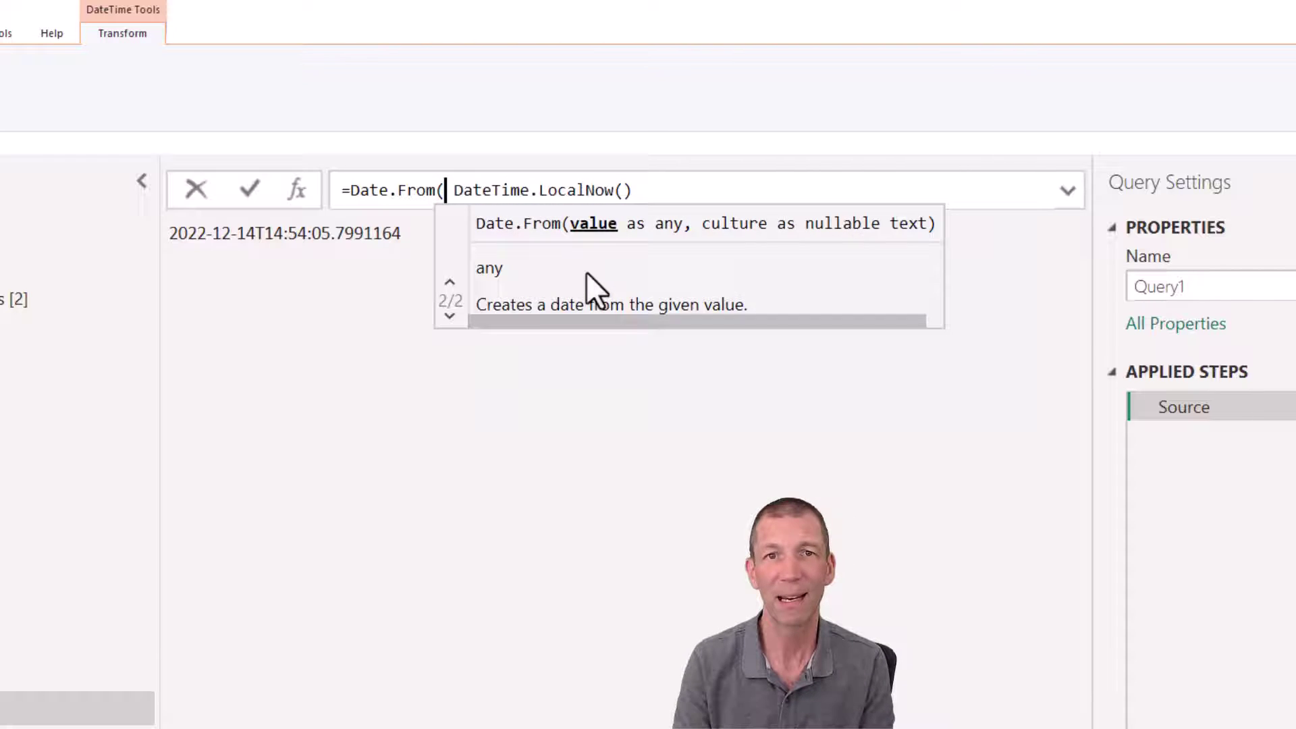
key(Return)
click(813, 195)
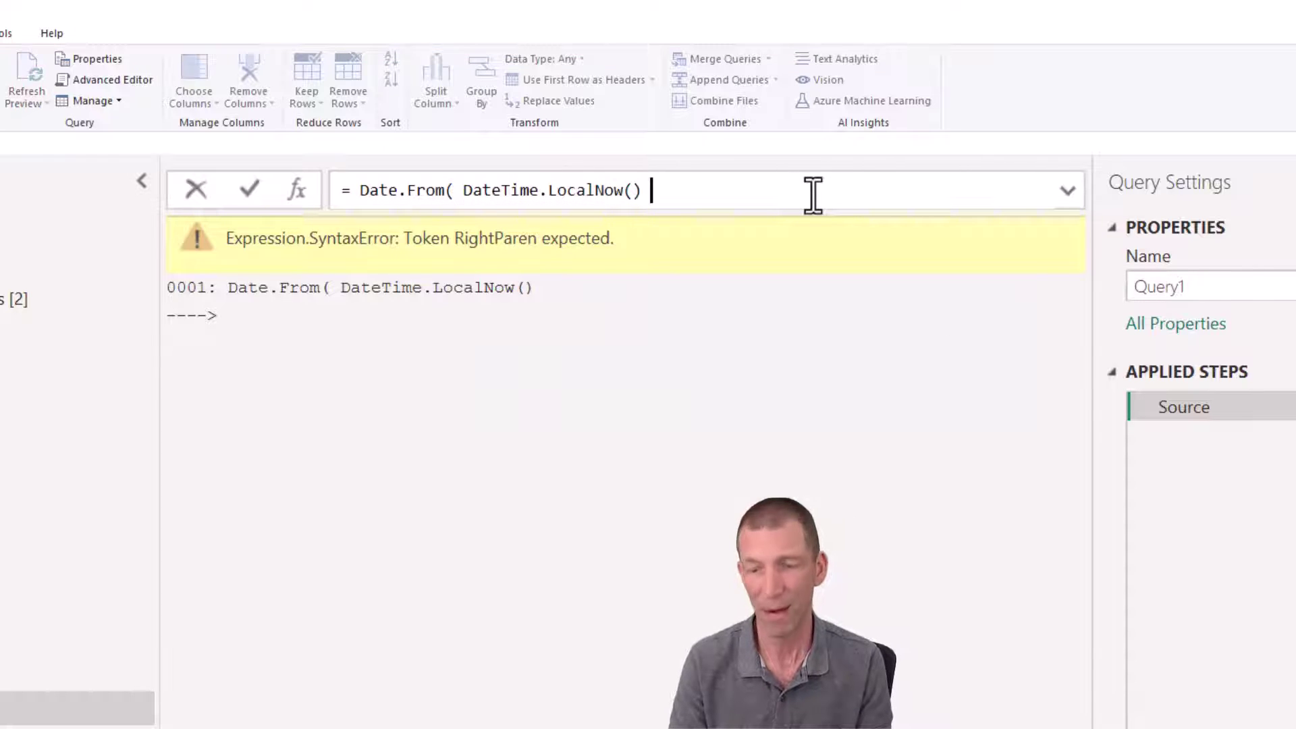
text())
key(Return)
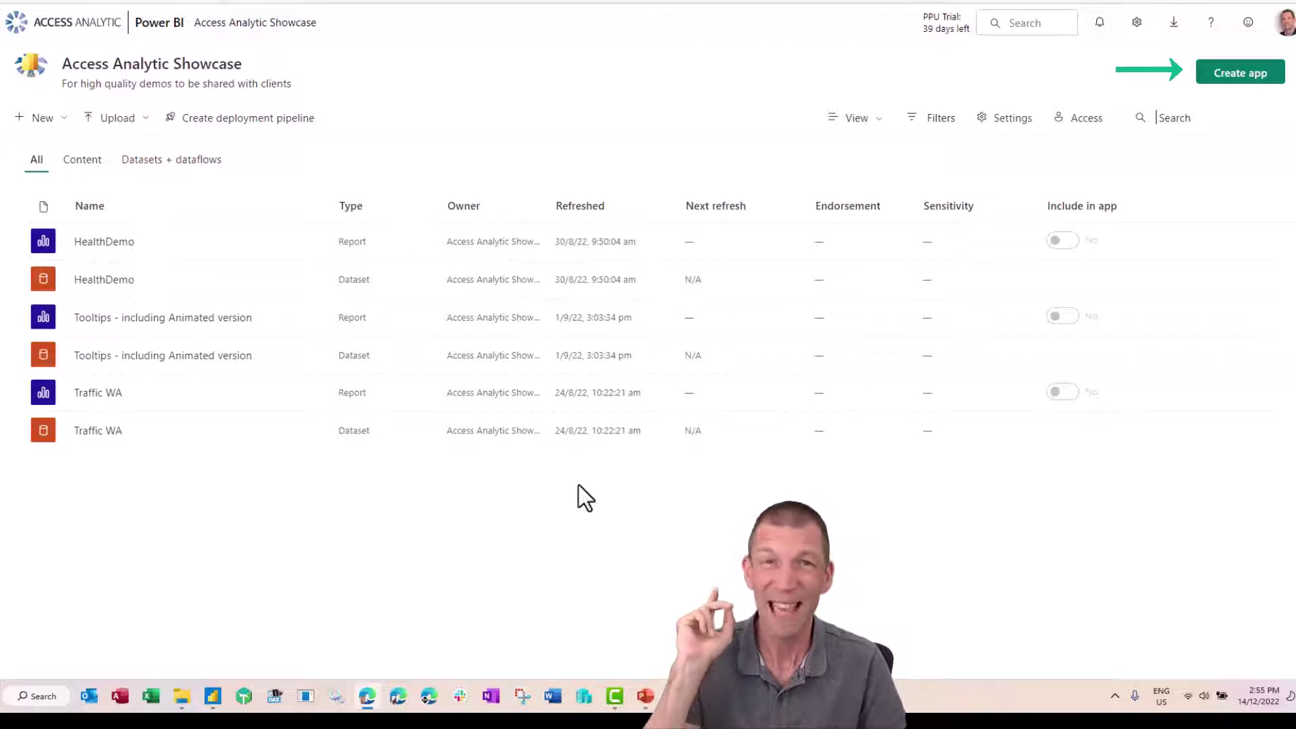
- Start creating an app from the workspace and enter its description
click(1230, 78)
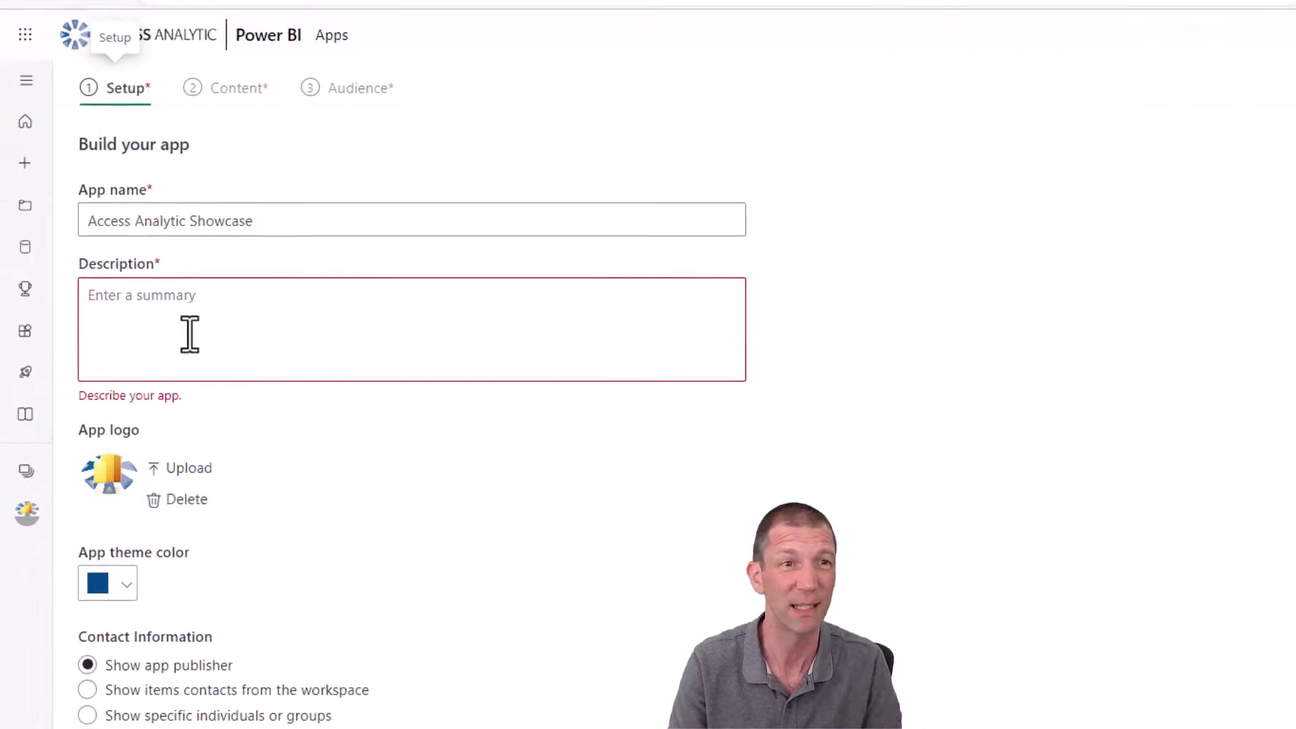
text(App)
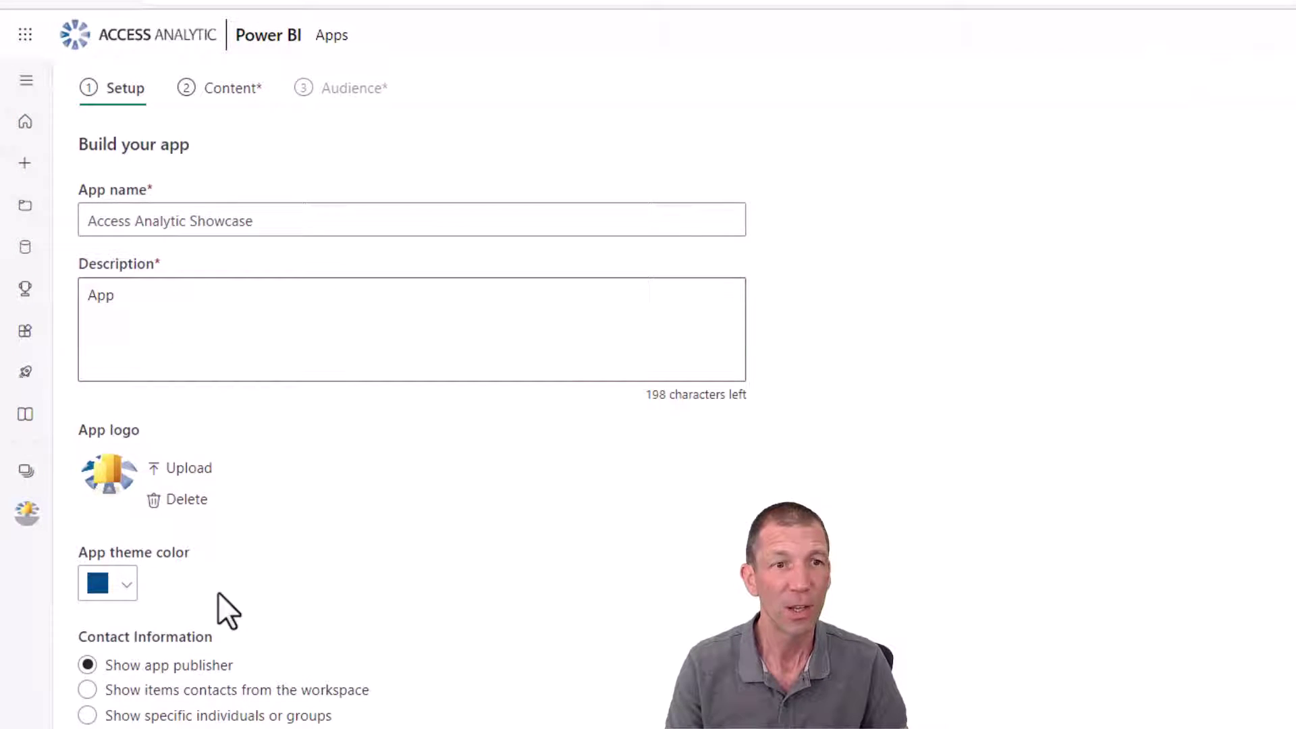
click(225, 95)
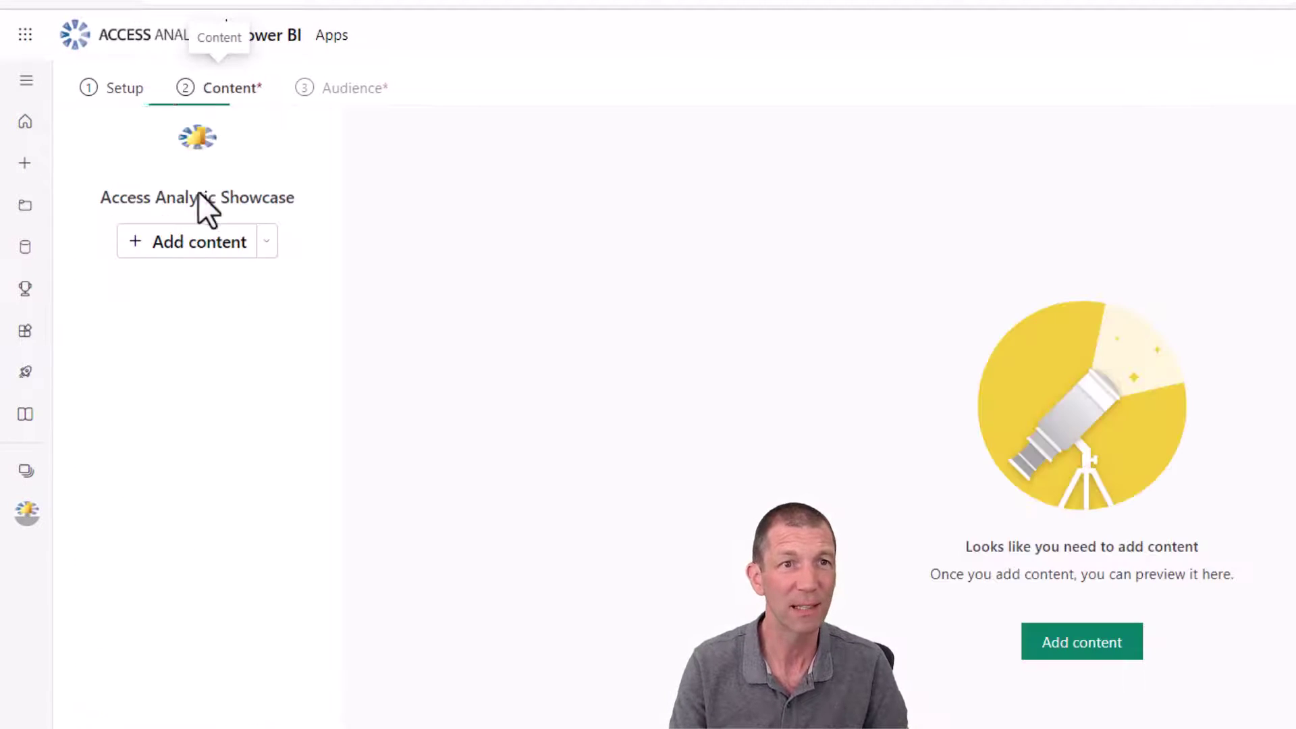
- Add Traffic WA and HealthDemo as app content and preview Traffic WA's pages
click(181, 245)
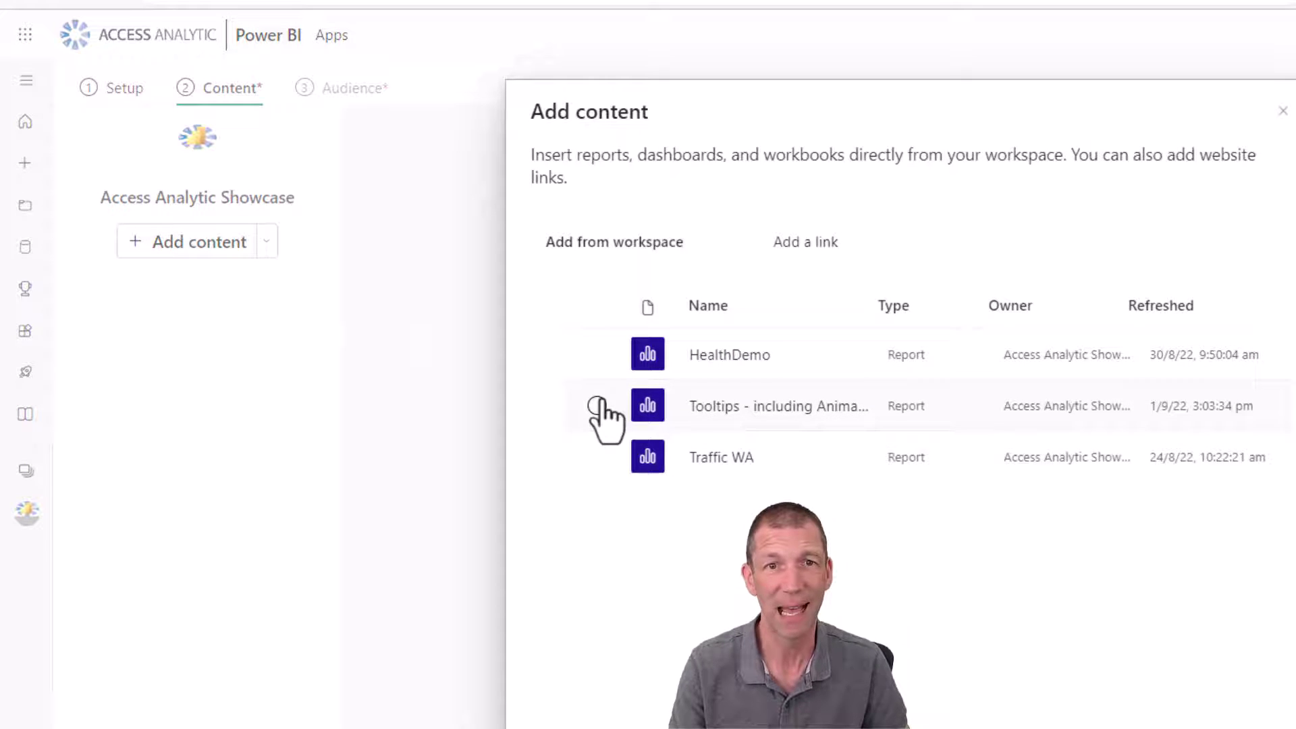
click(597, 457)
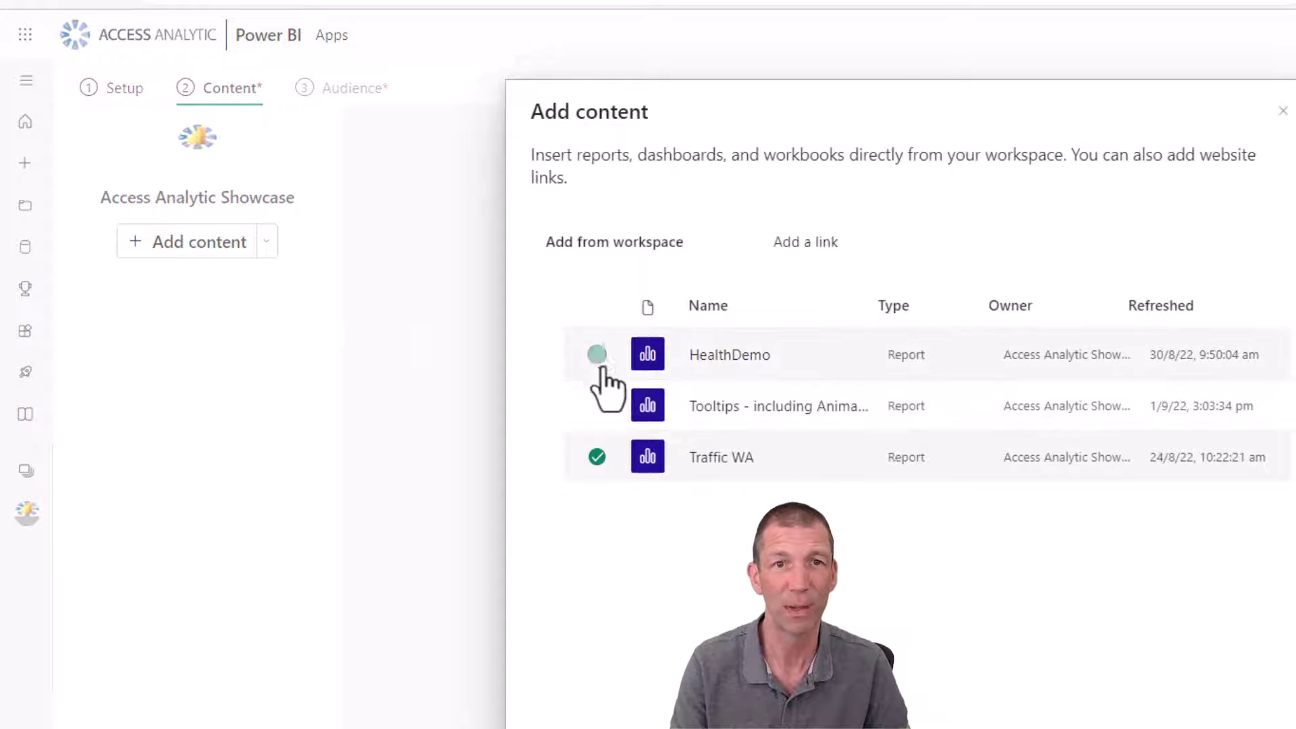
click(546, 708)
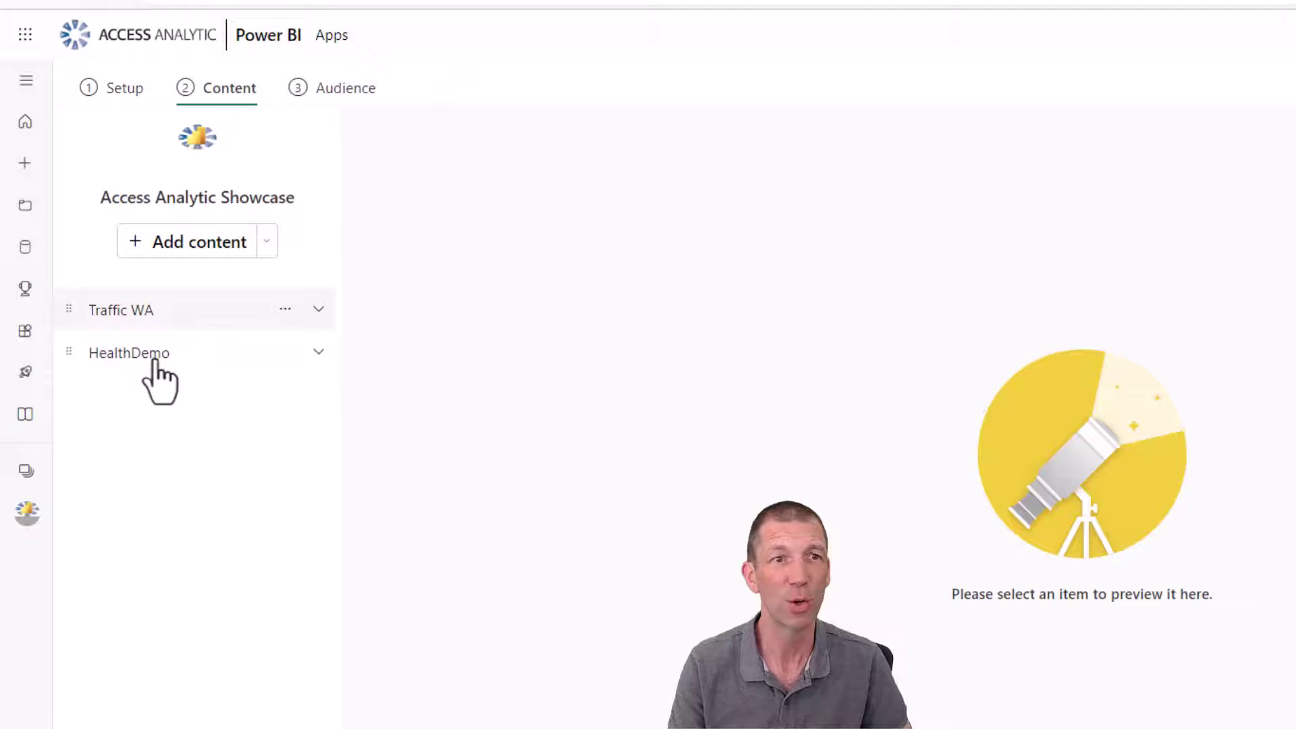
click(318, 309)
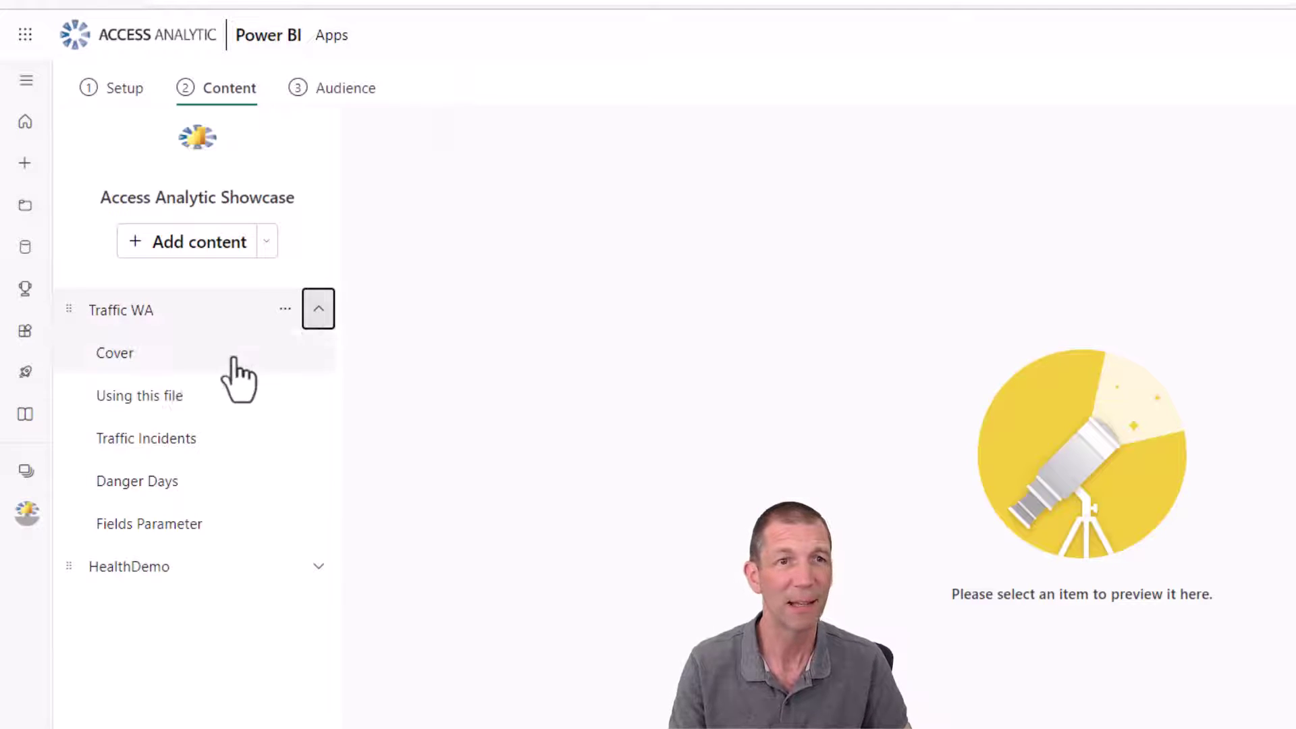
click(178, 399)
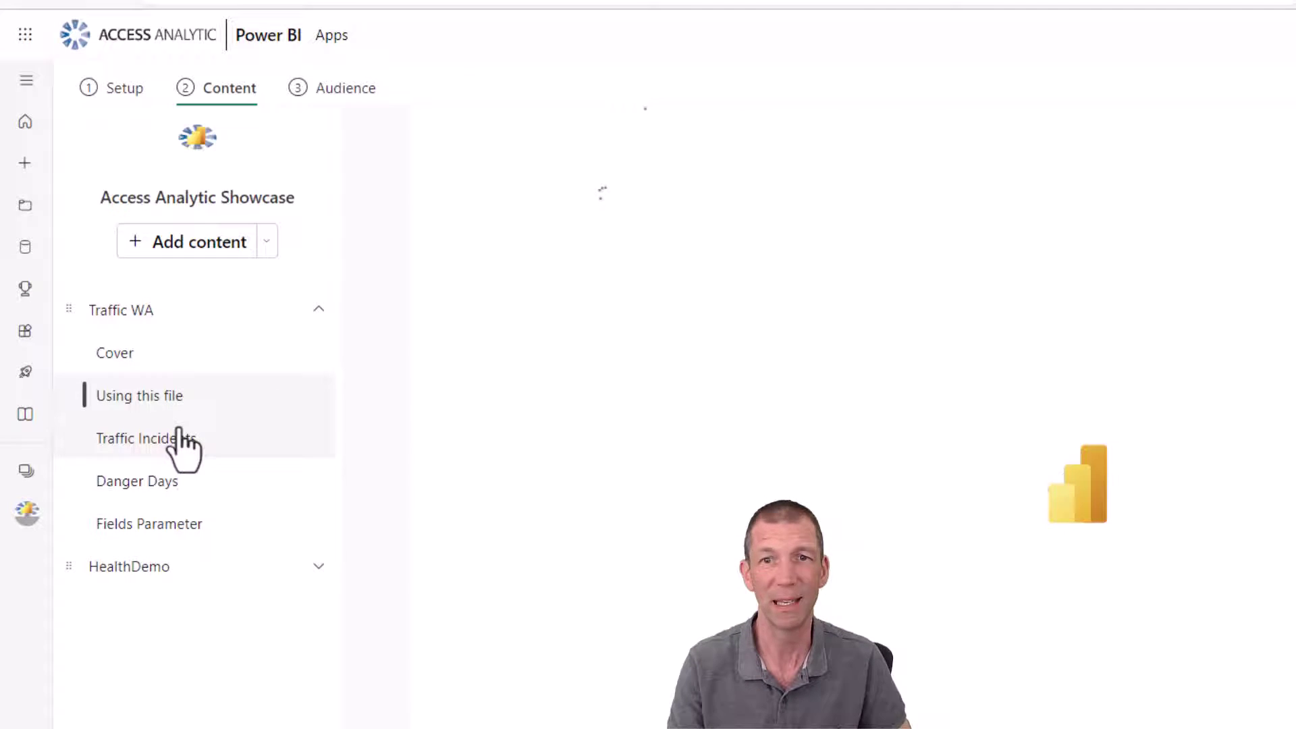
click(178, 437)
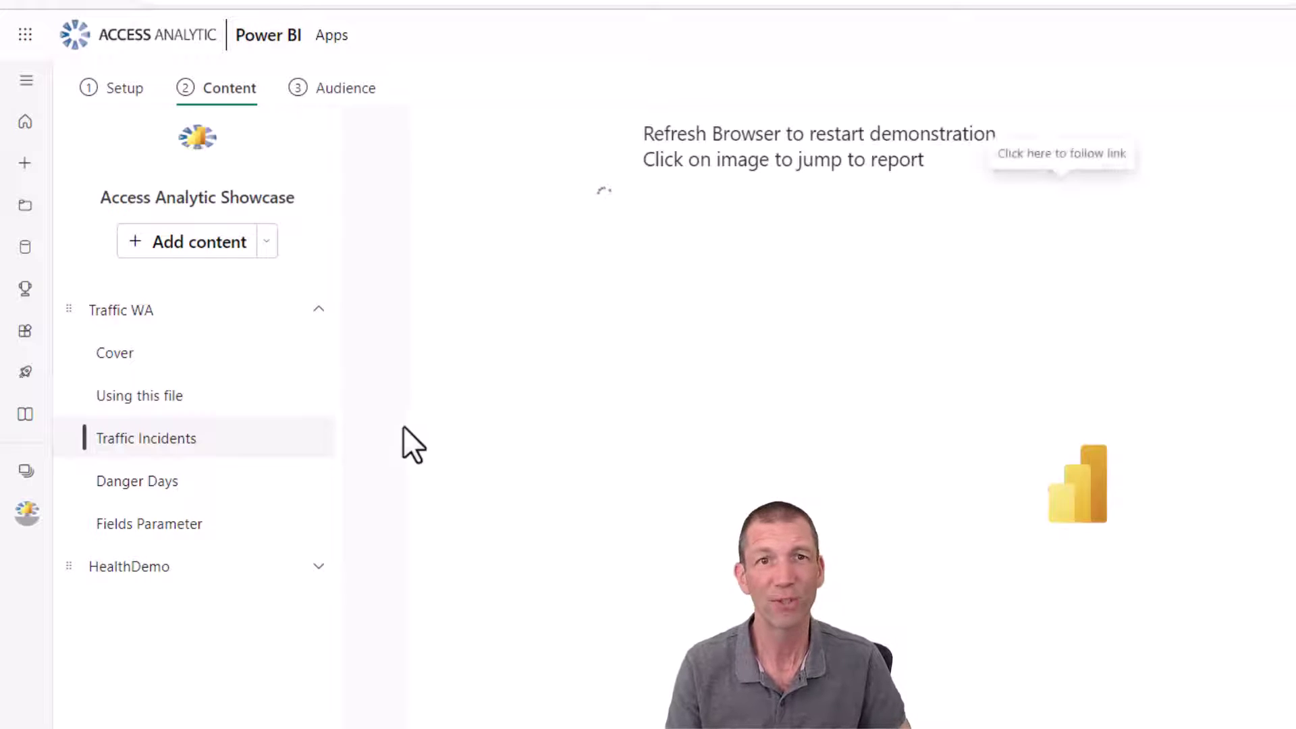
- Rename the default audience to Execs and add a second audience named Other
click(333, 94)
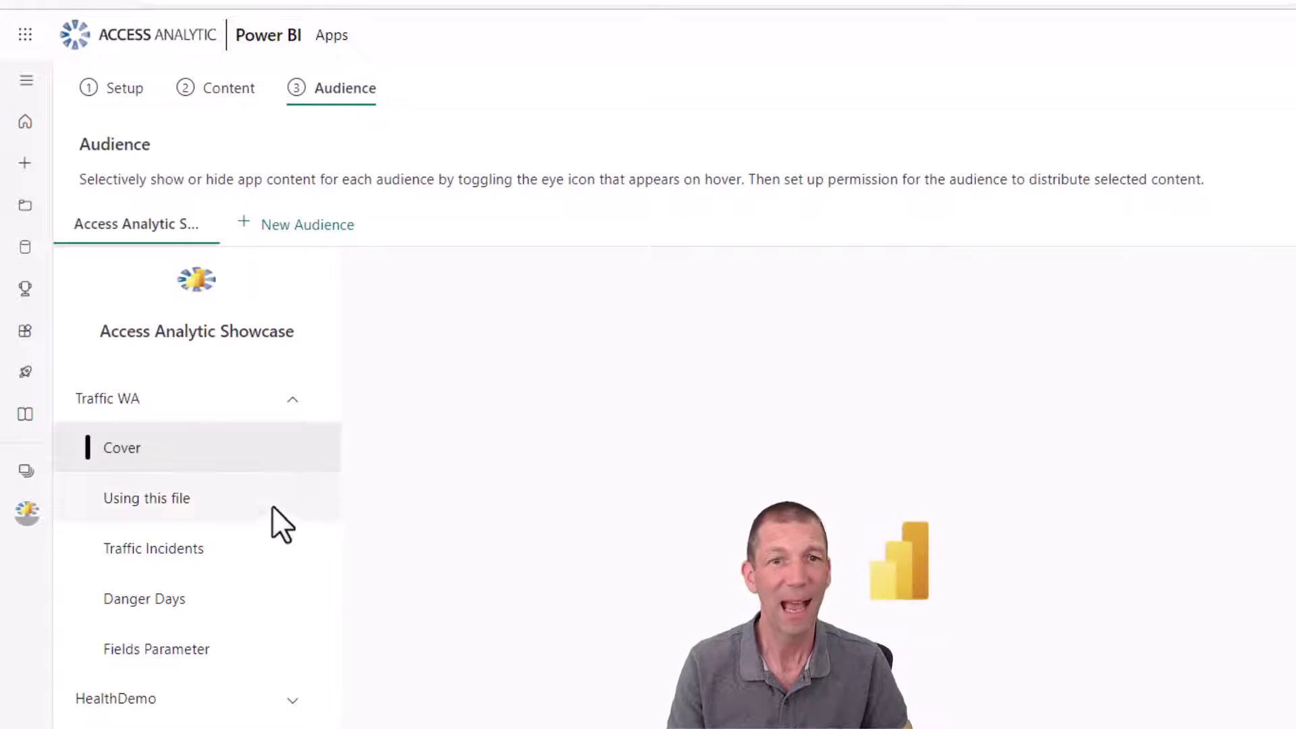
double_click(144, 227)
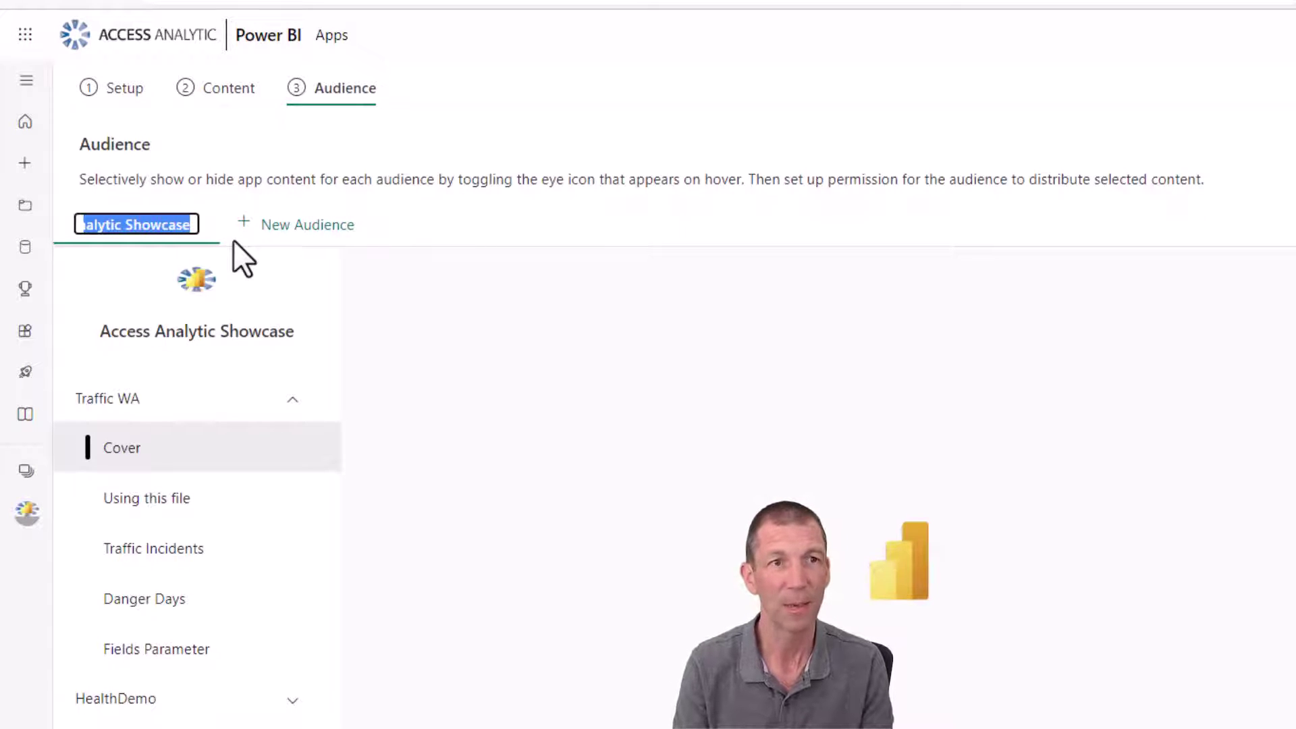
text(Exec)
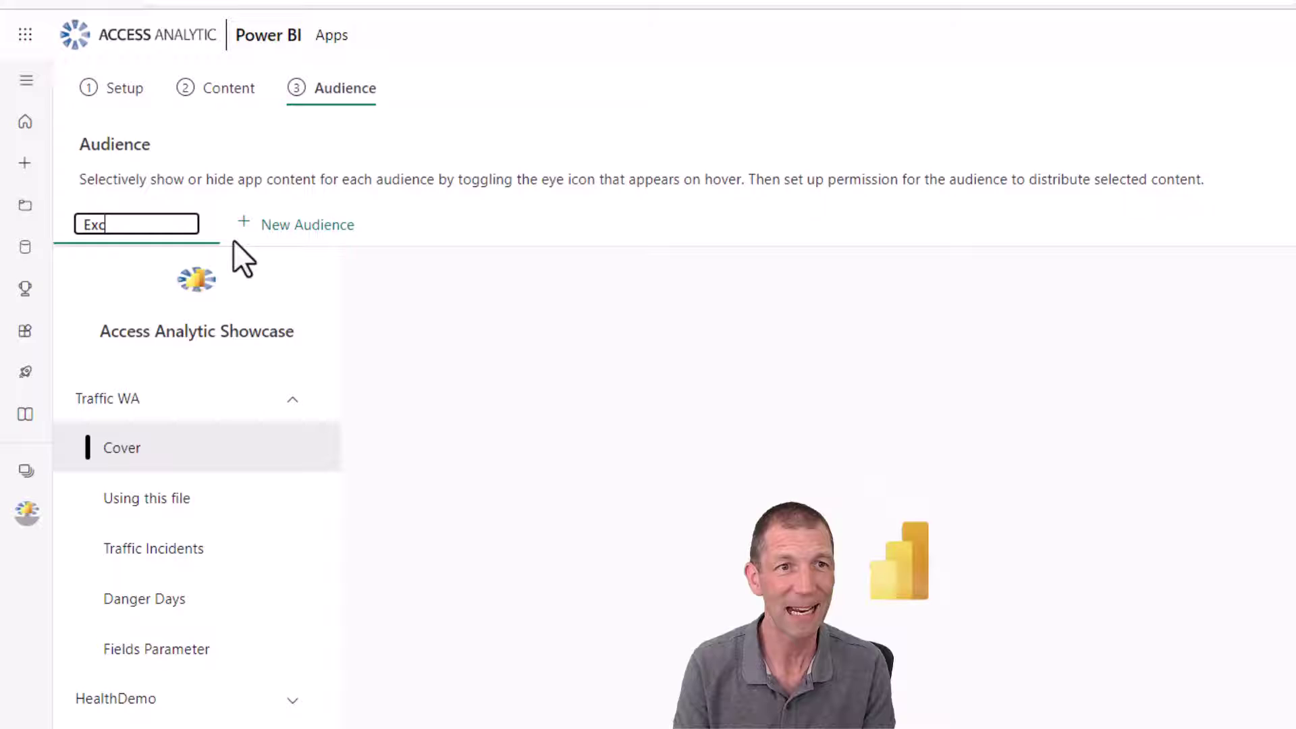
text(s)
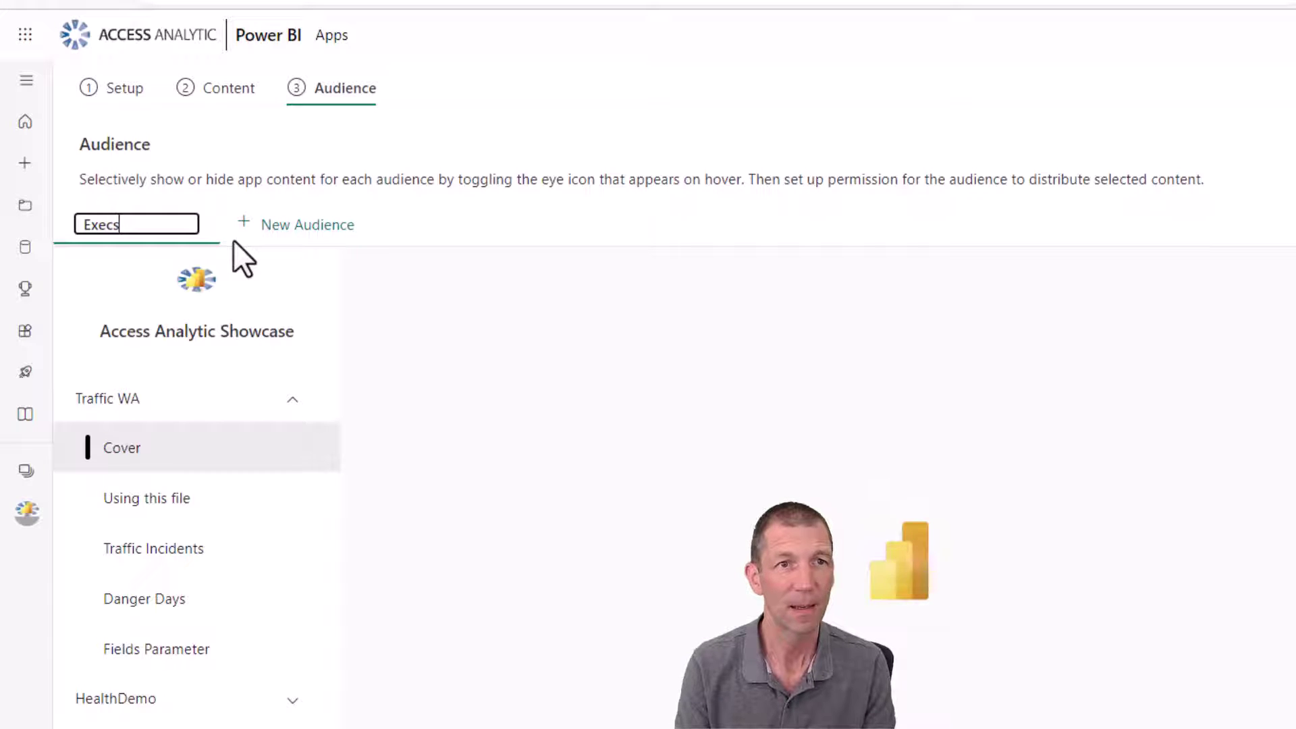
click(284, 229)
double_click(286, 228)
text(P)
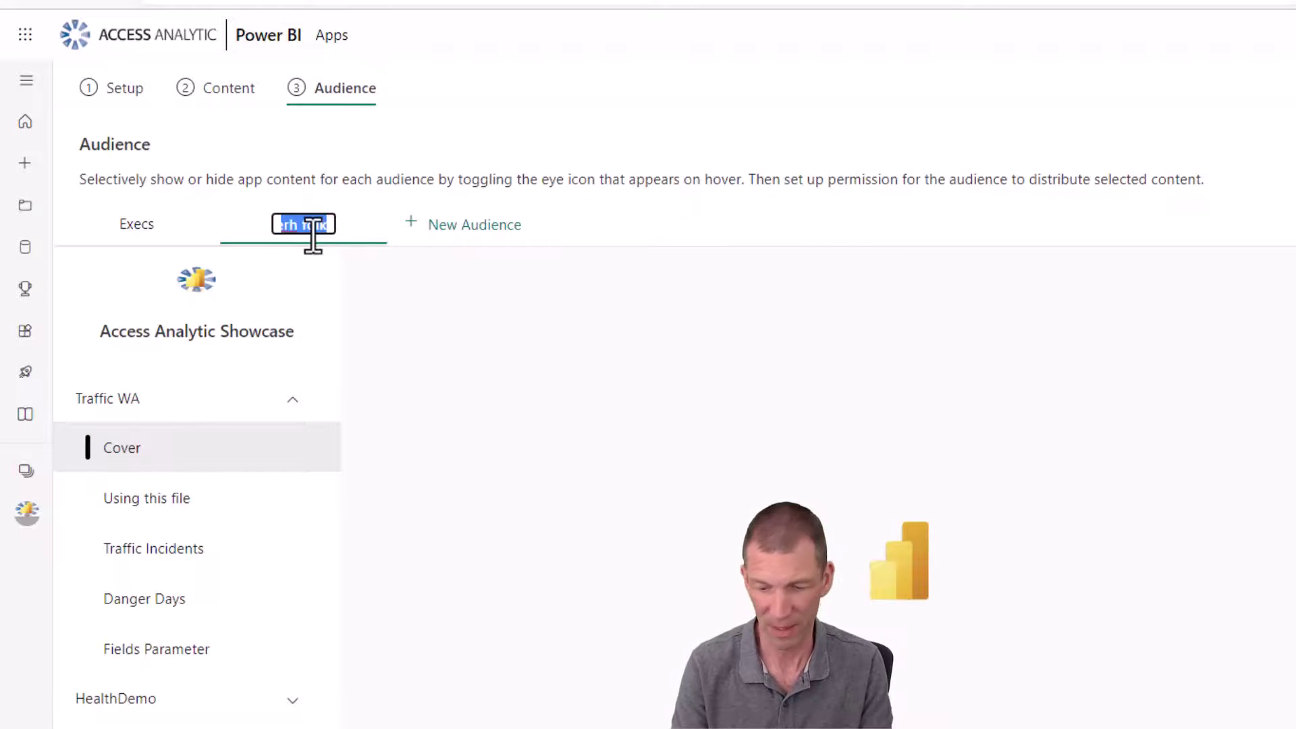
text(Other)
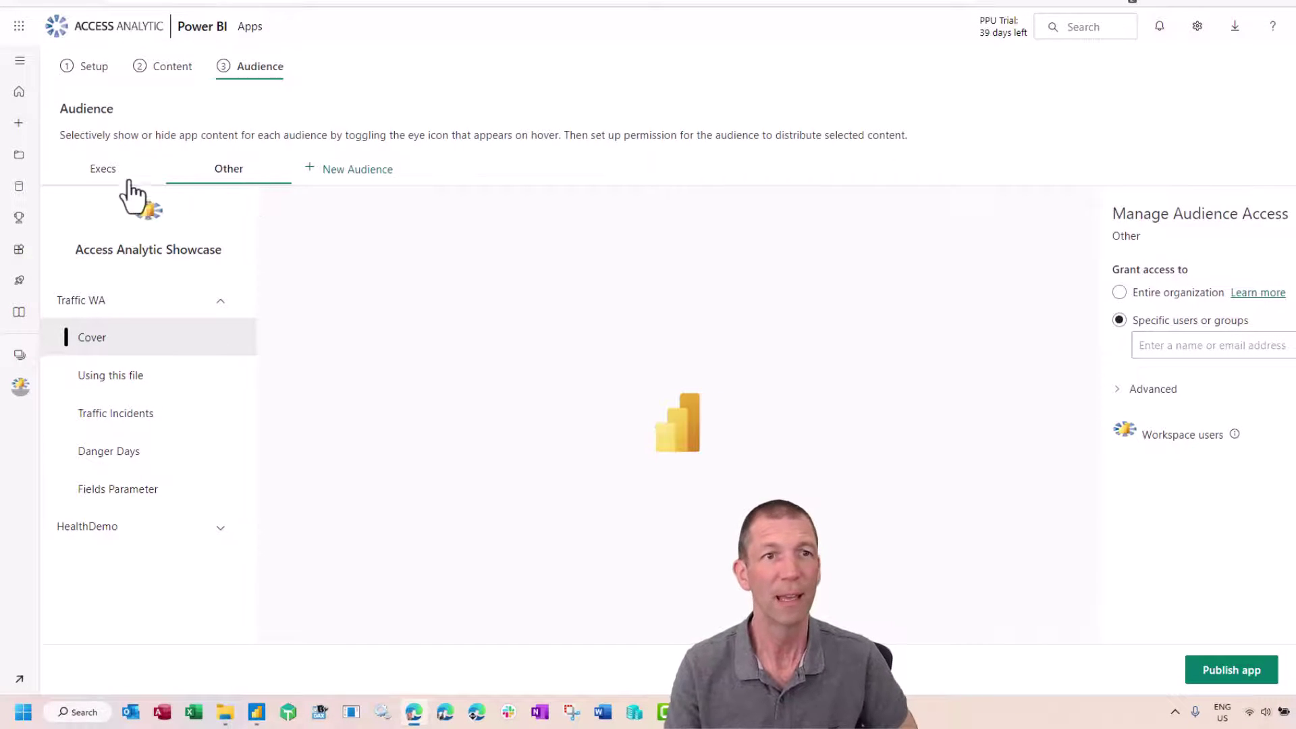
- Review access for both audiences and hide HealthDemo from the Other audience
click(1207, 346)
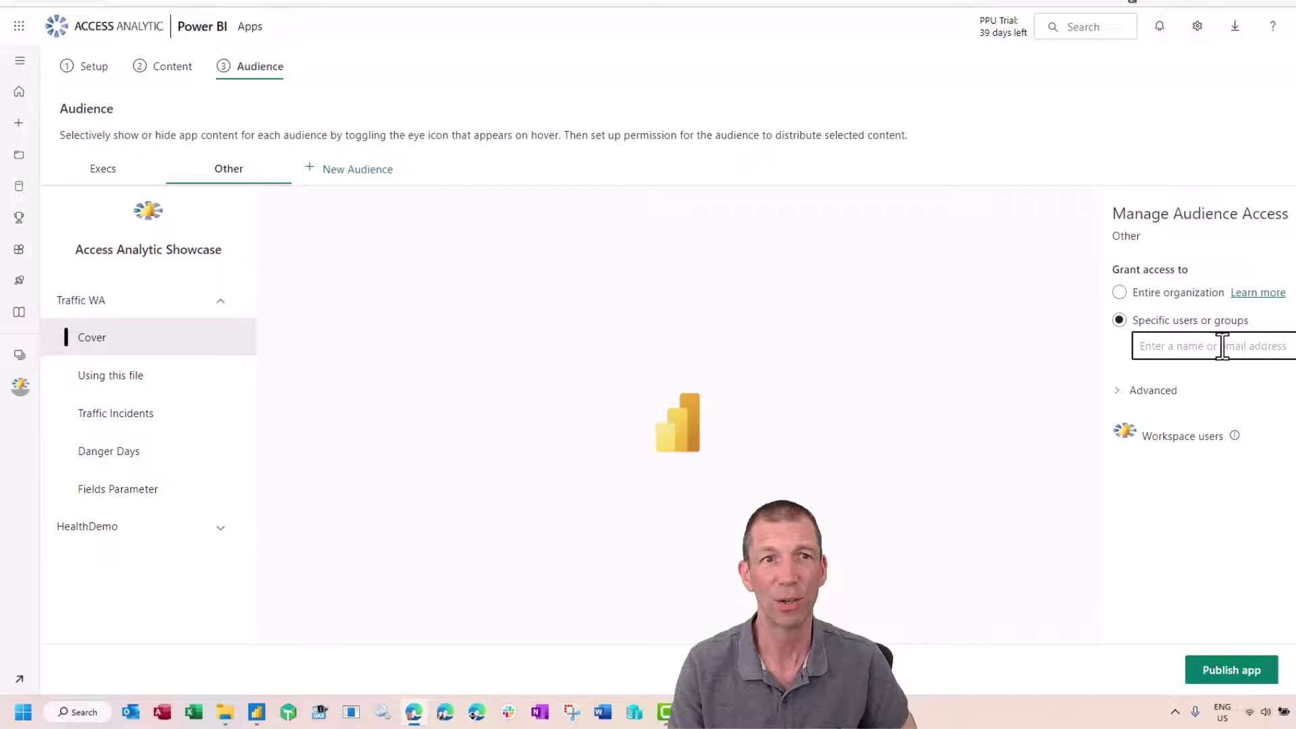
click(124, 184)
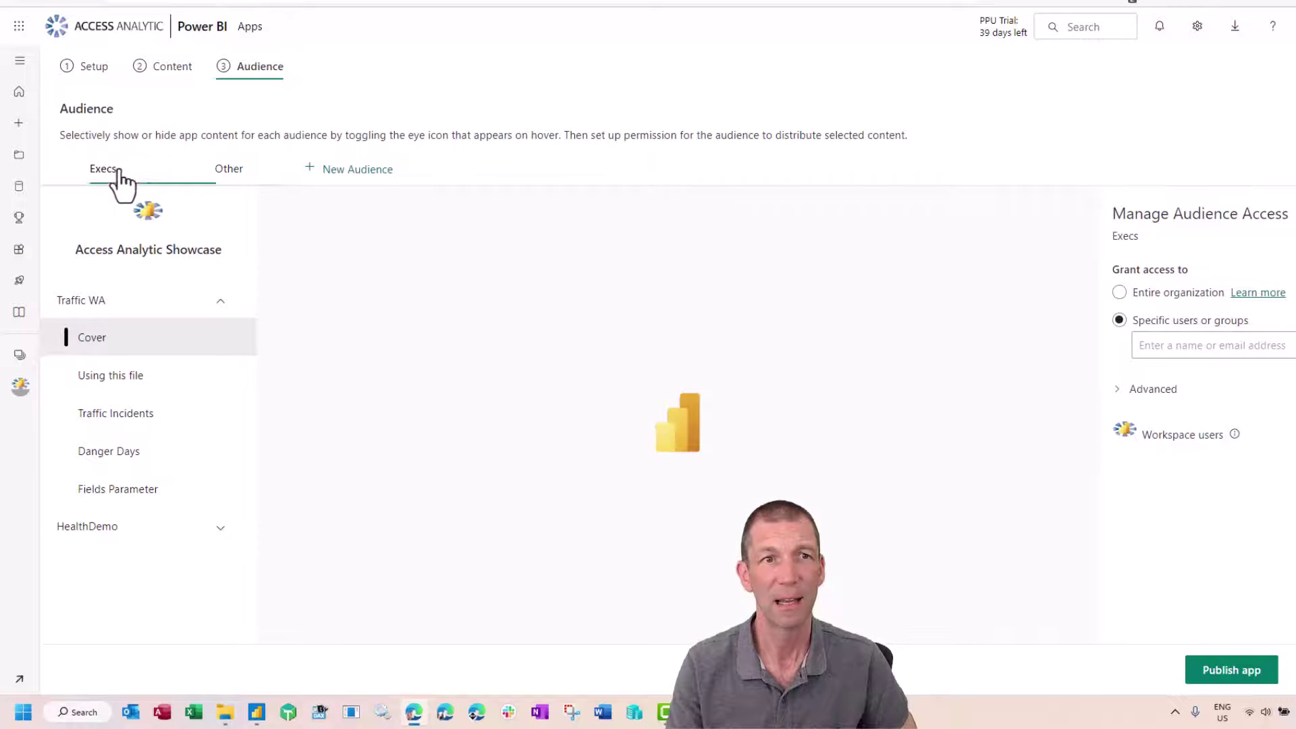
click(1174, 346)
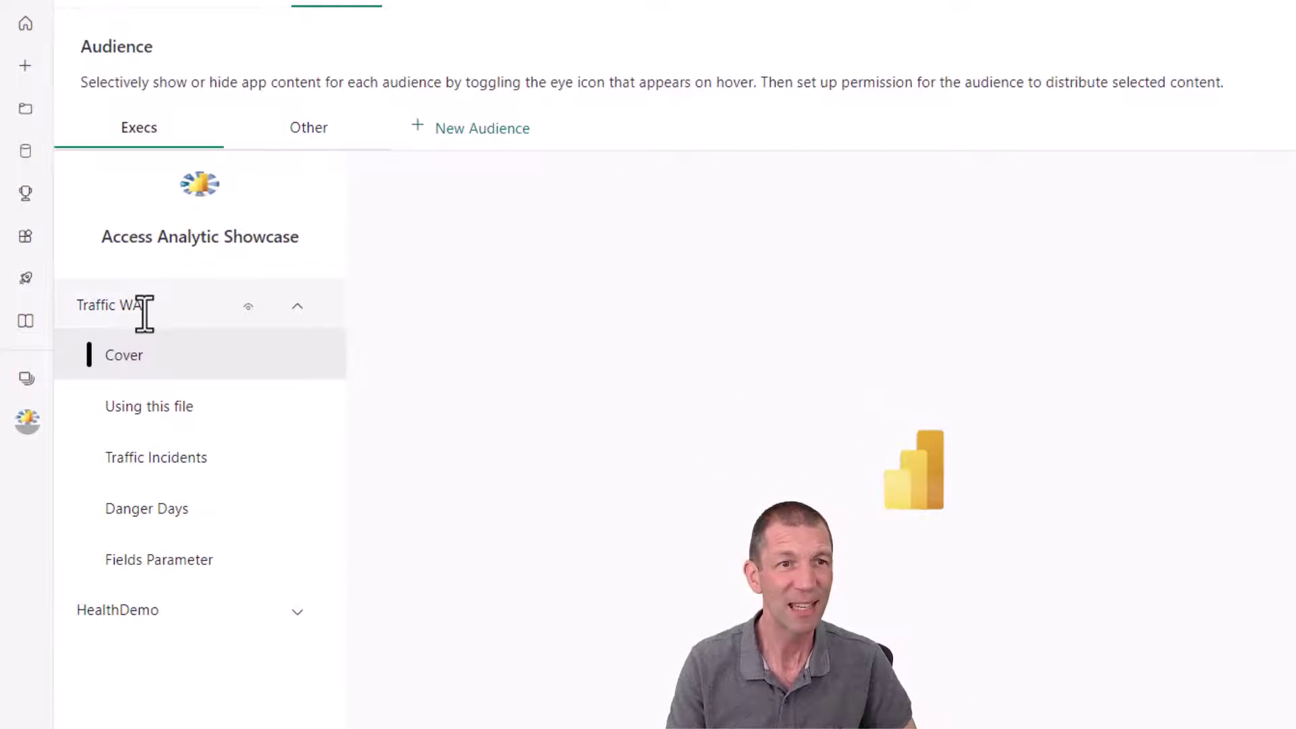
click(309, 128)
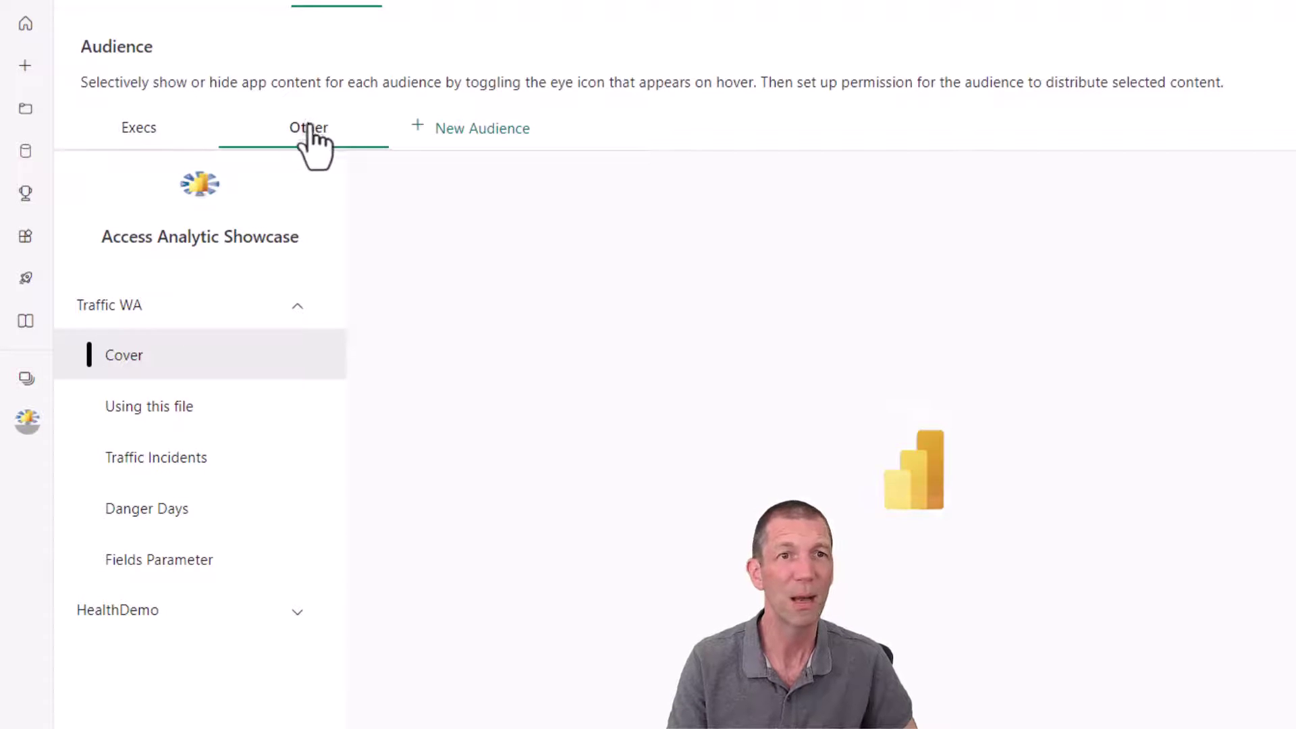
click(247, 614)
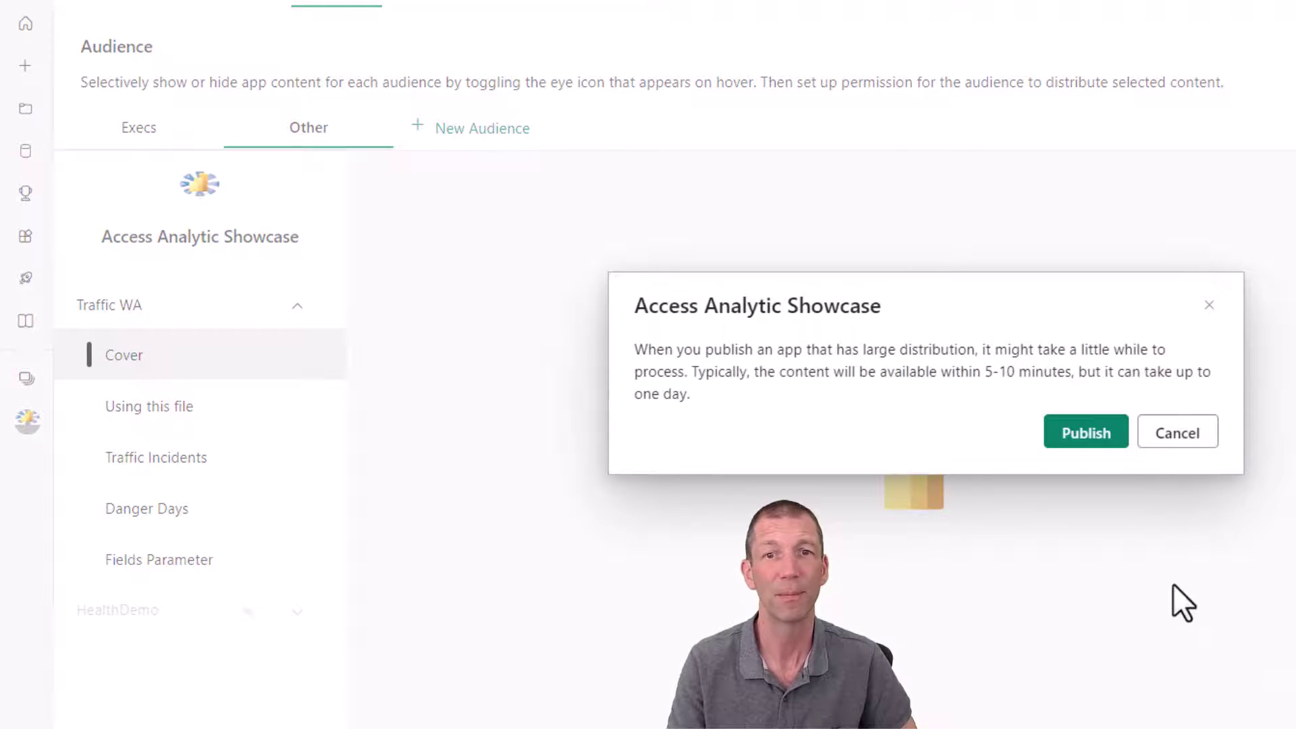
- Publish the app and compare the Execs and Other audience views of its reports
click(1054, 429)
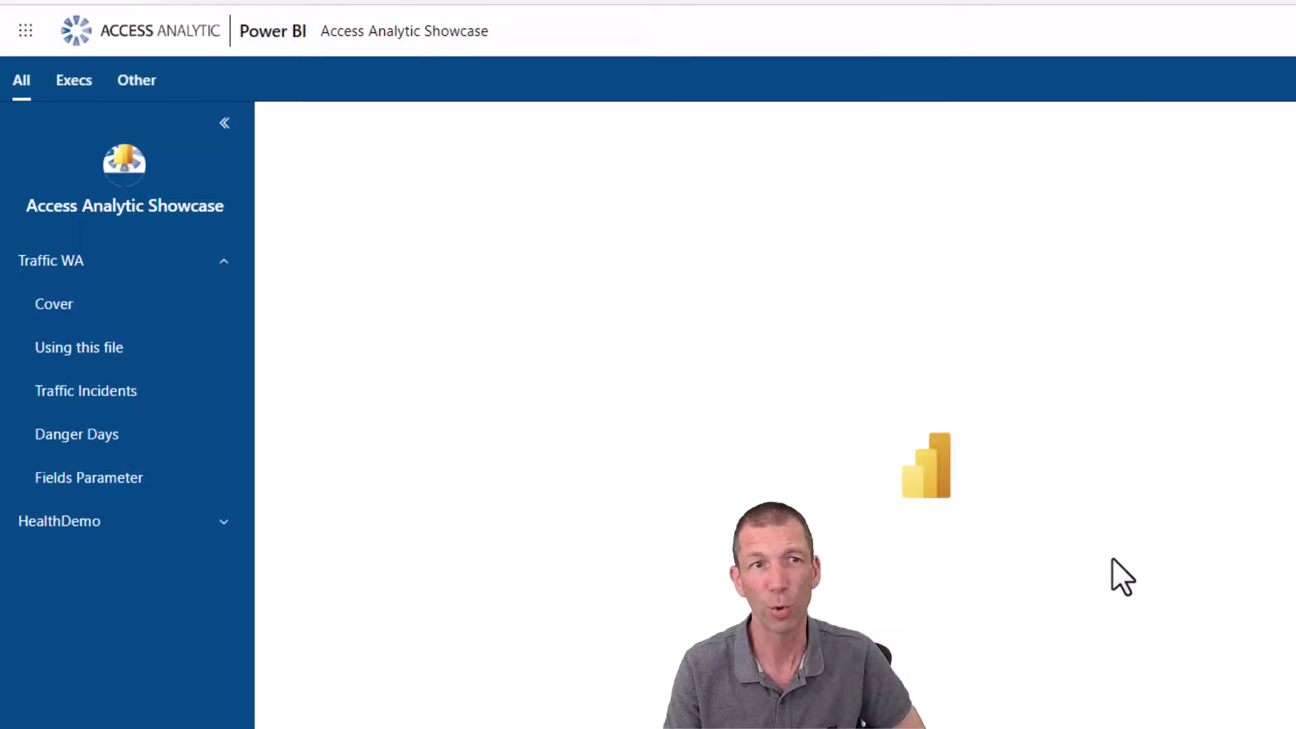
click(132, 81)
click(76, 85)
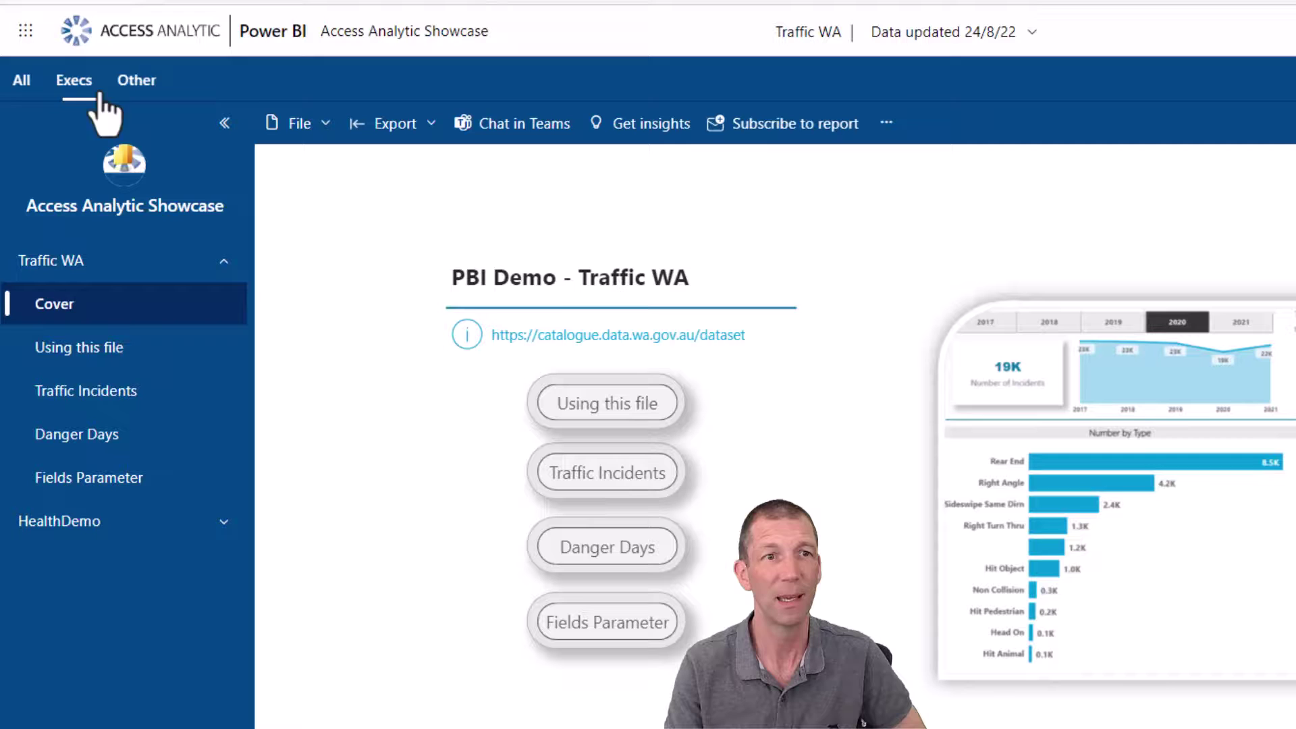
click(145, 530)
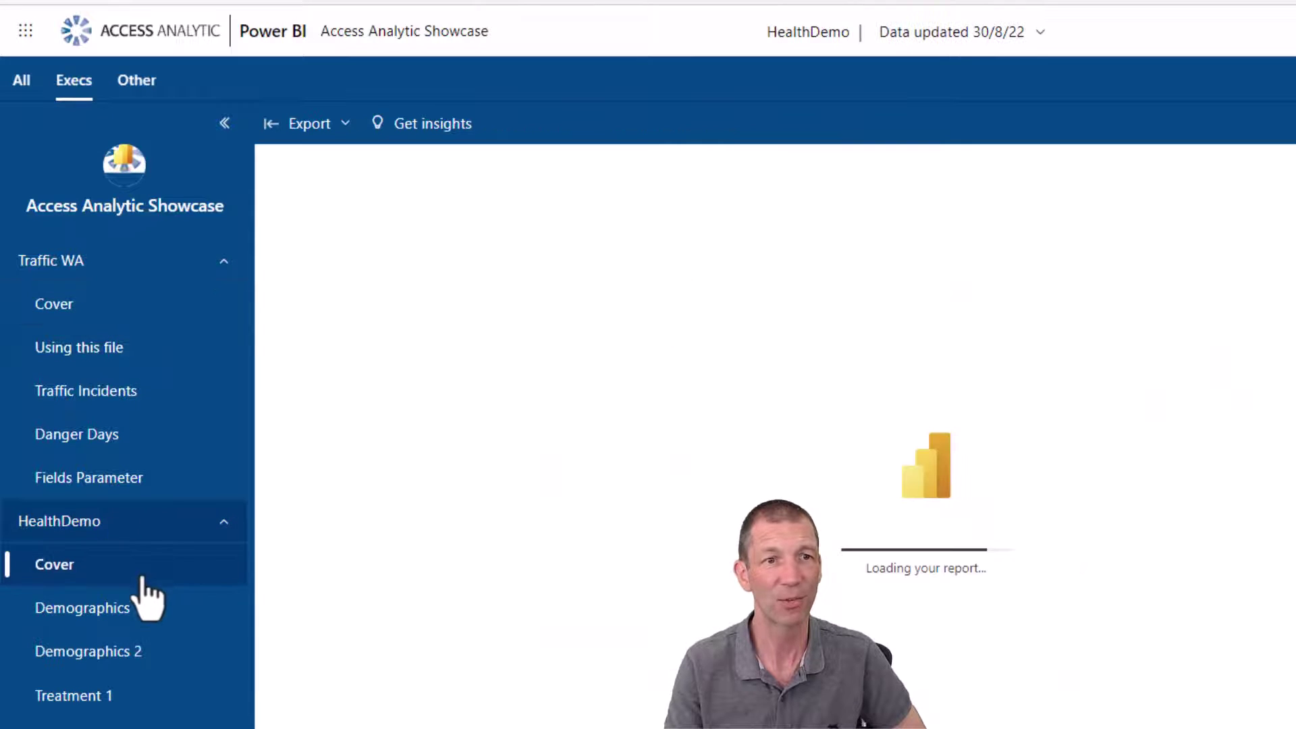
click(138, 84)
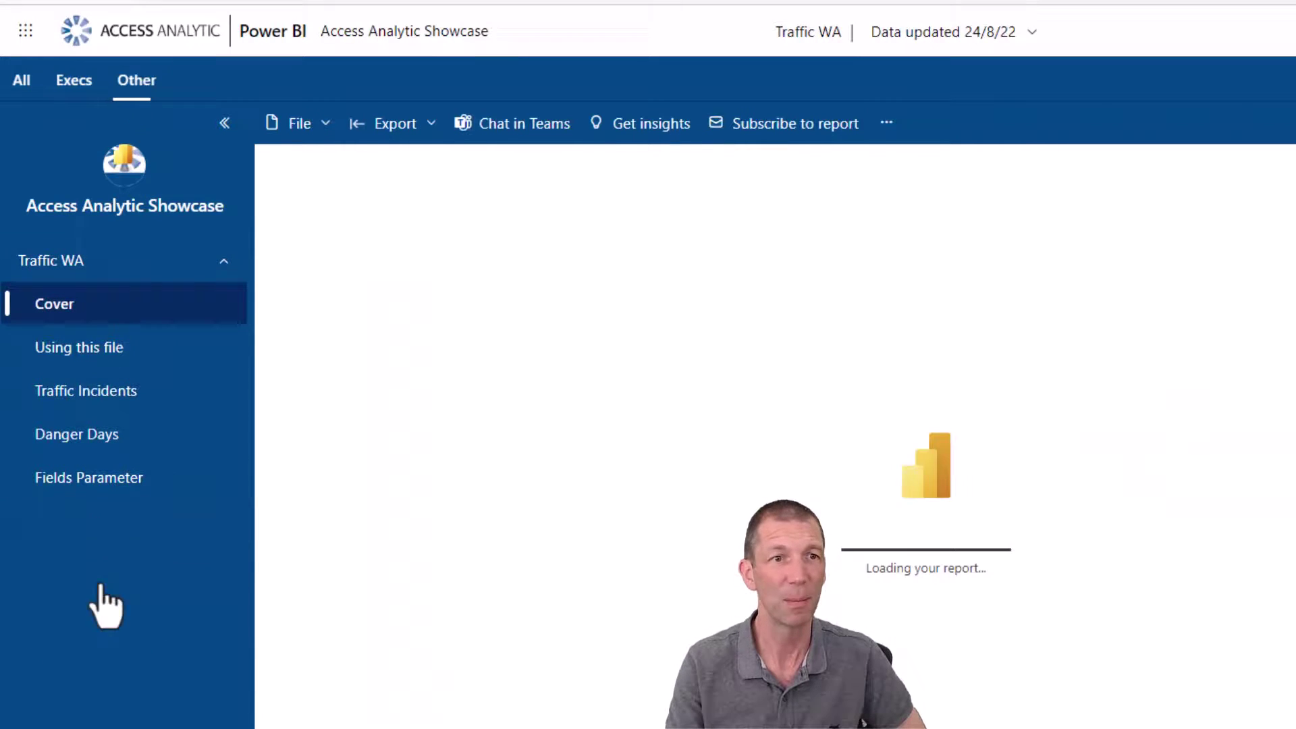
click(74, 79)
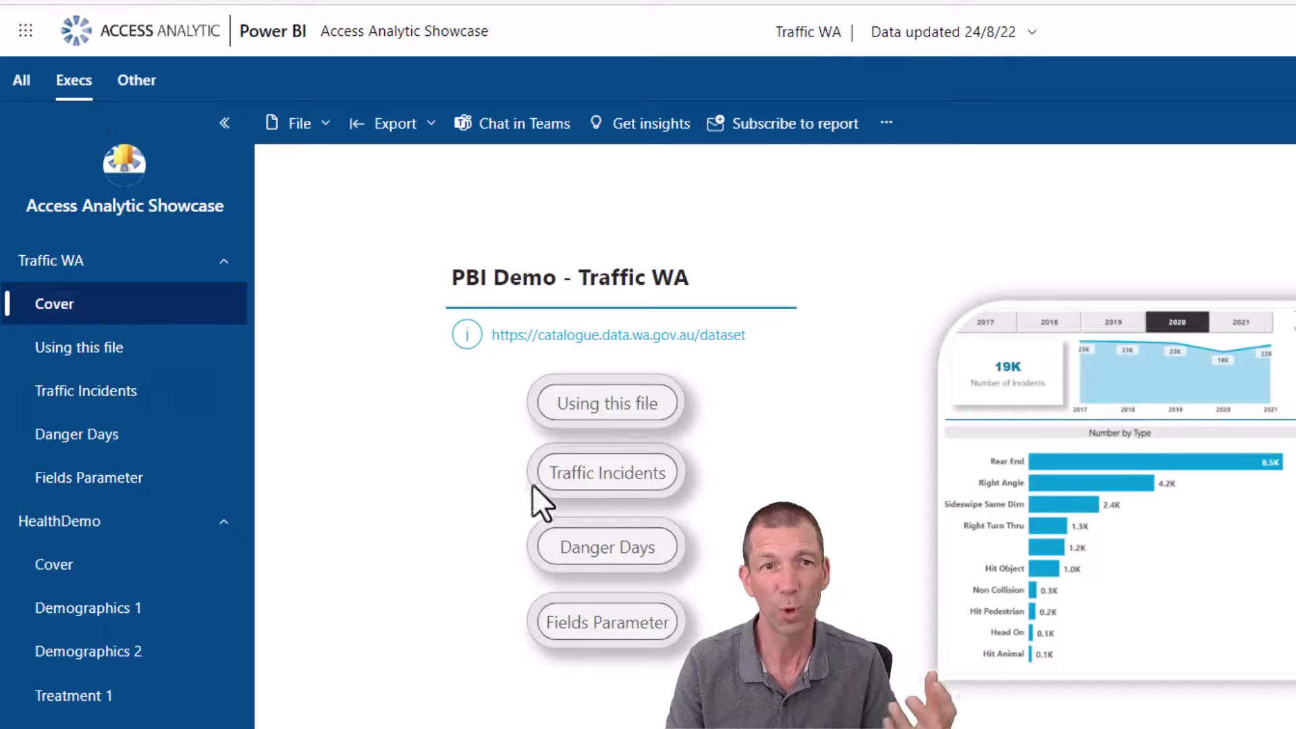
click(597, 479)
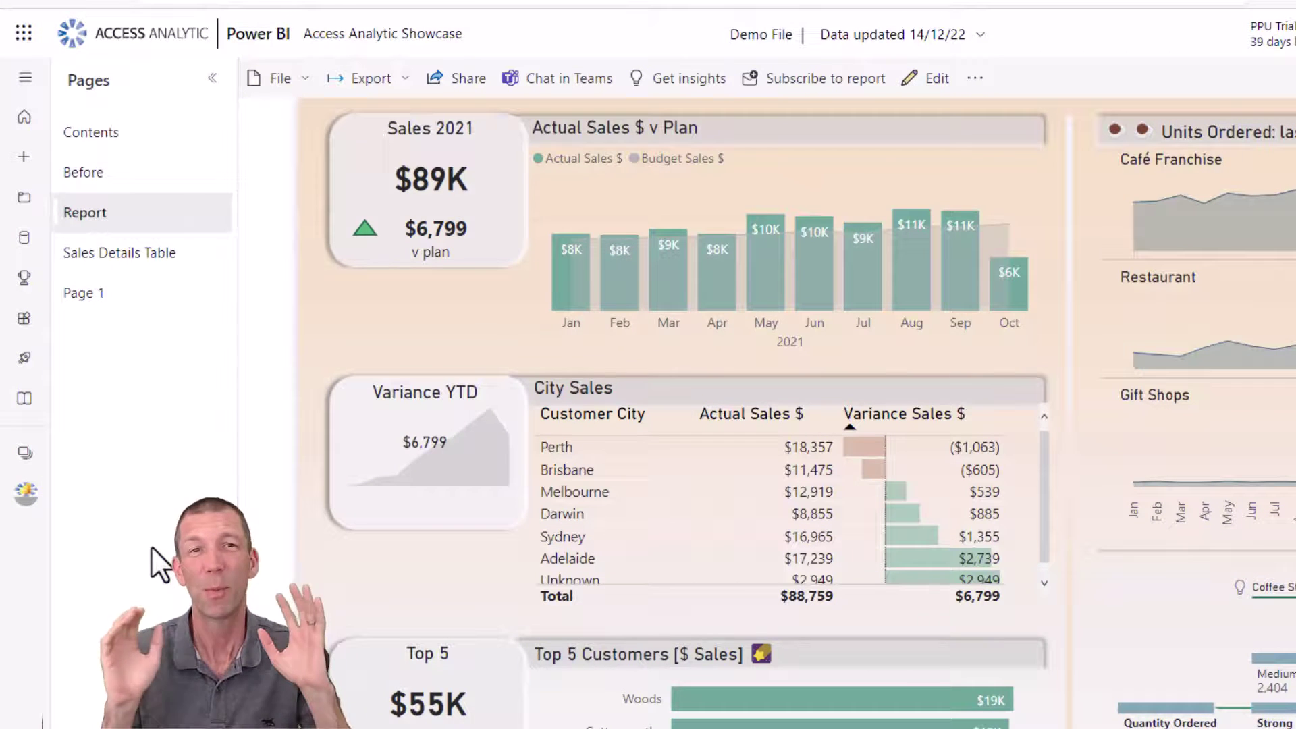
- Export the Demo File report page to a new PowerPoint presentation with embedded live data
click(379, 79)
mouse_move(407, 157)
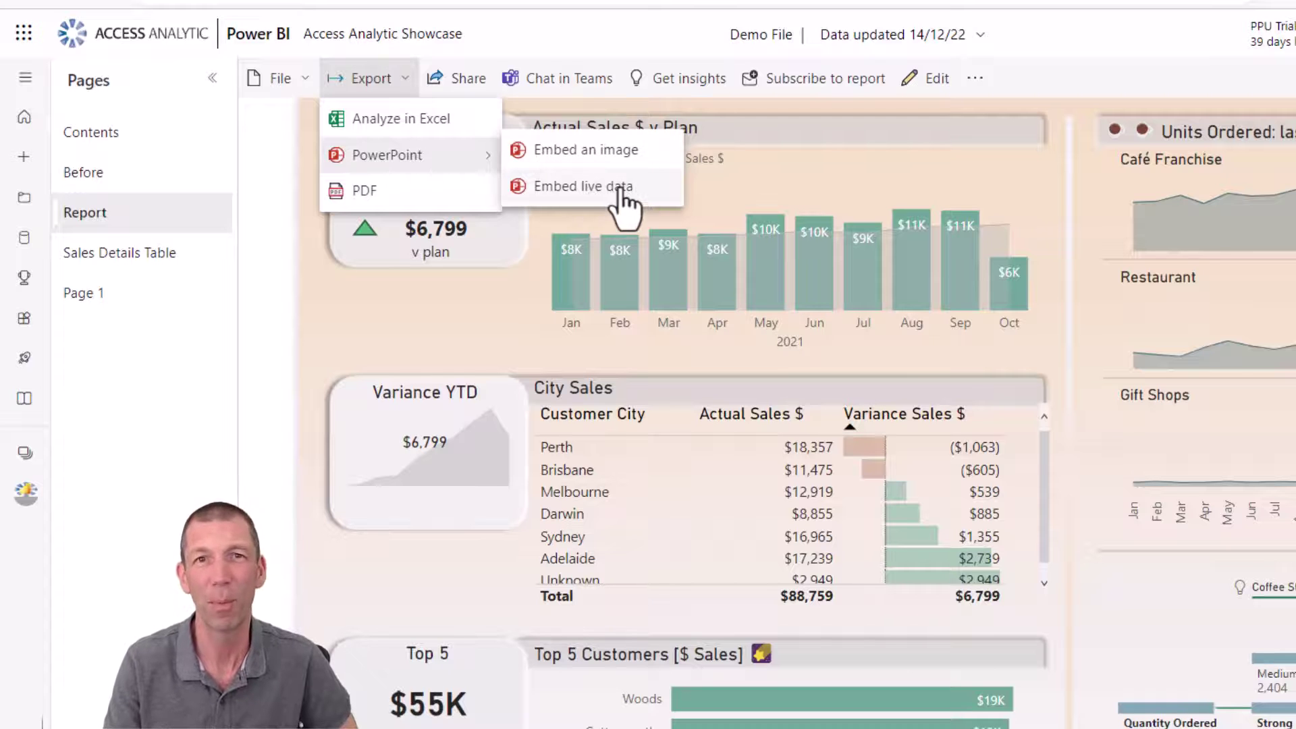
click(595, 189)
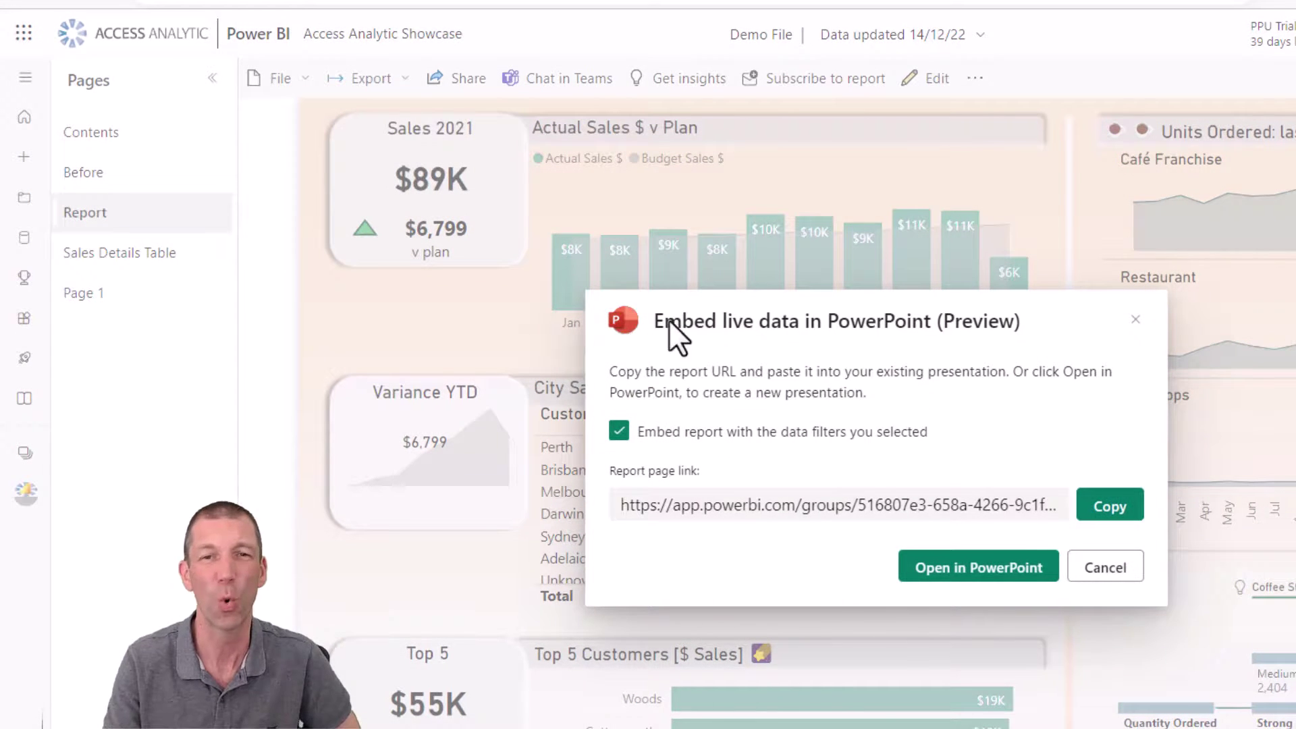
click(1010, 575)
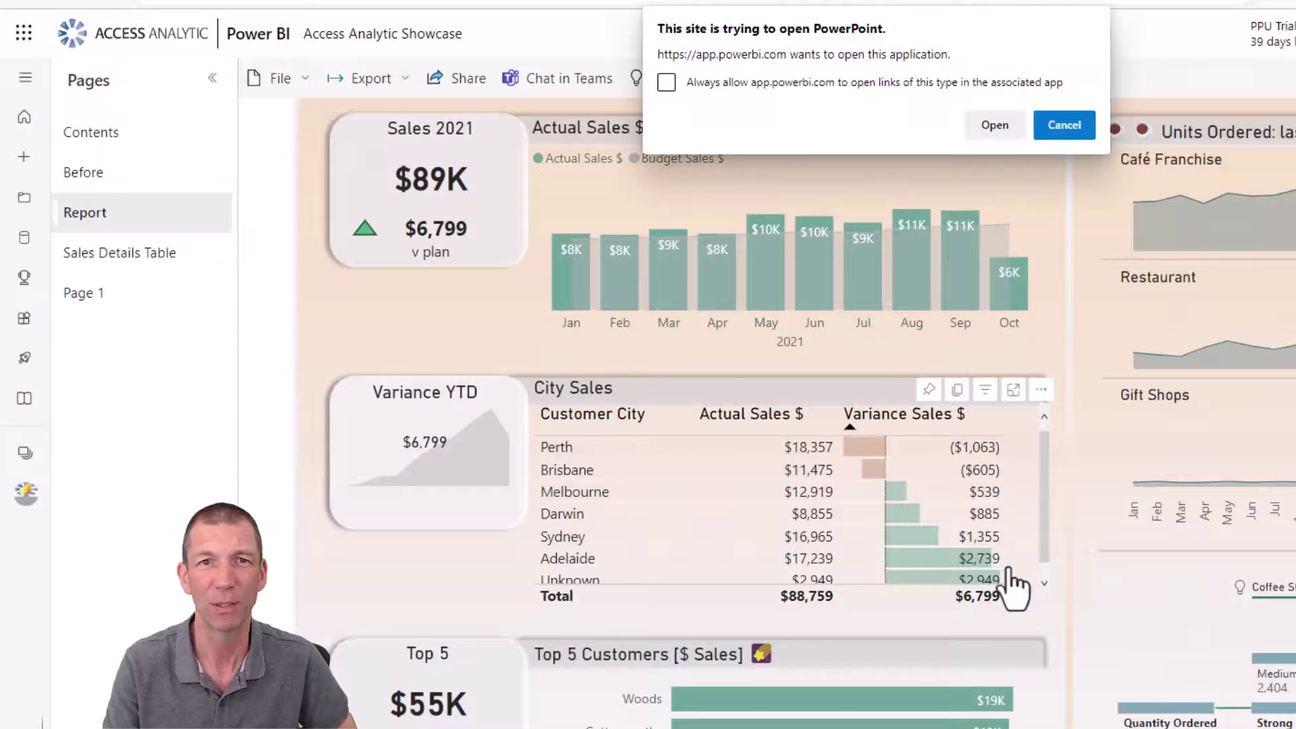
- Open the report in PowerPoint and cross-filter it by customer Woods and May, July, August
click(991, 127)
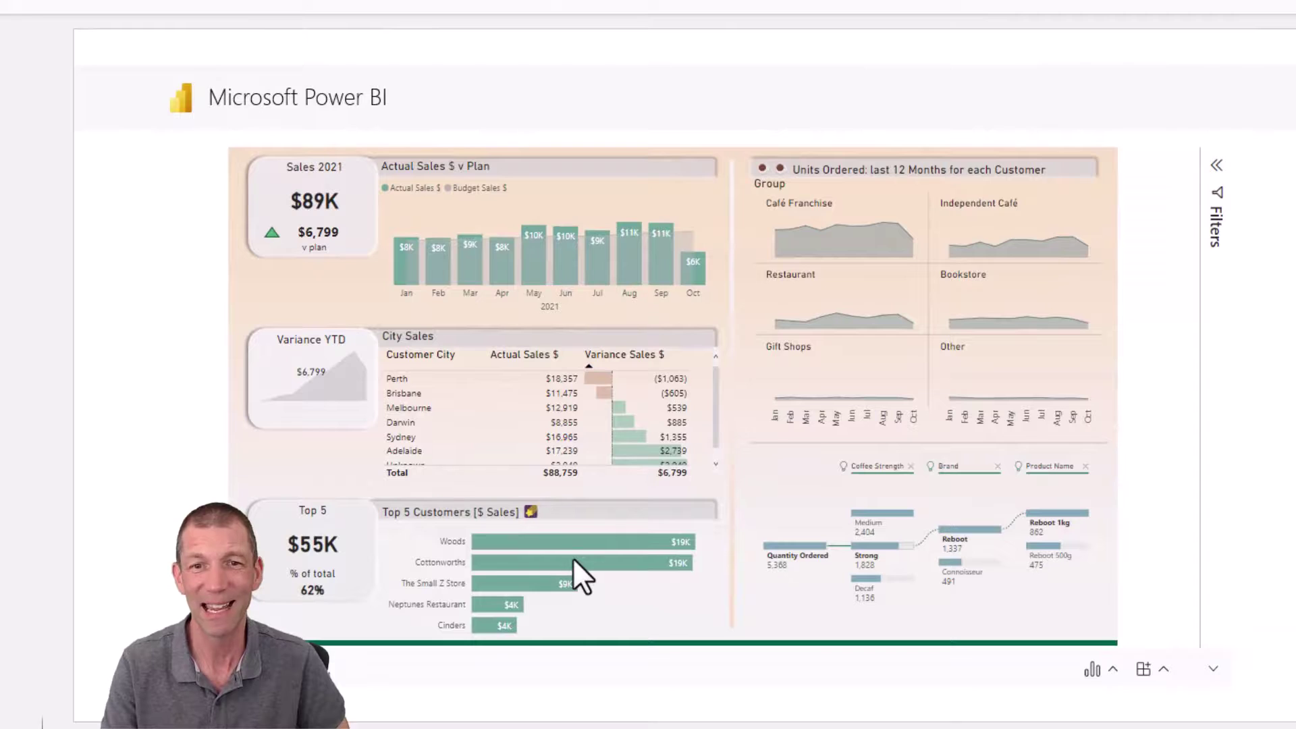
click(574, 545)
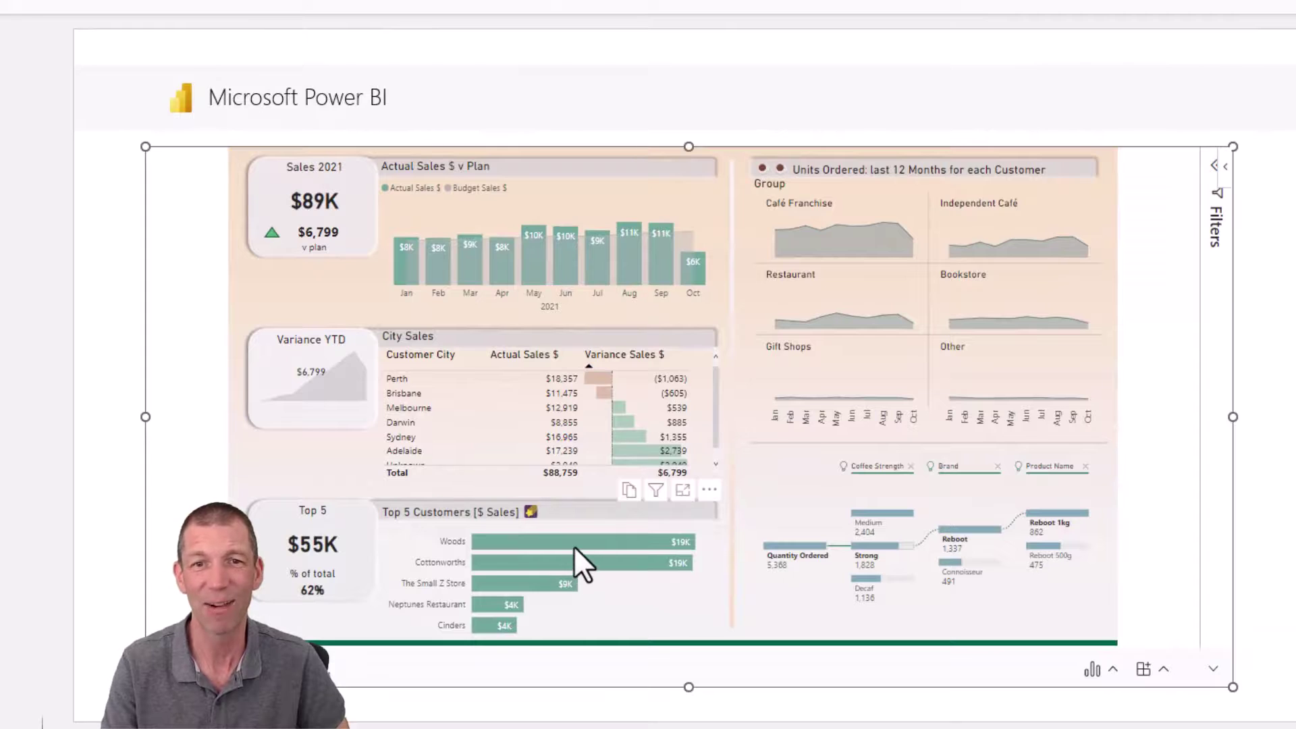
click(540, 253)
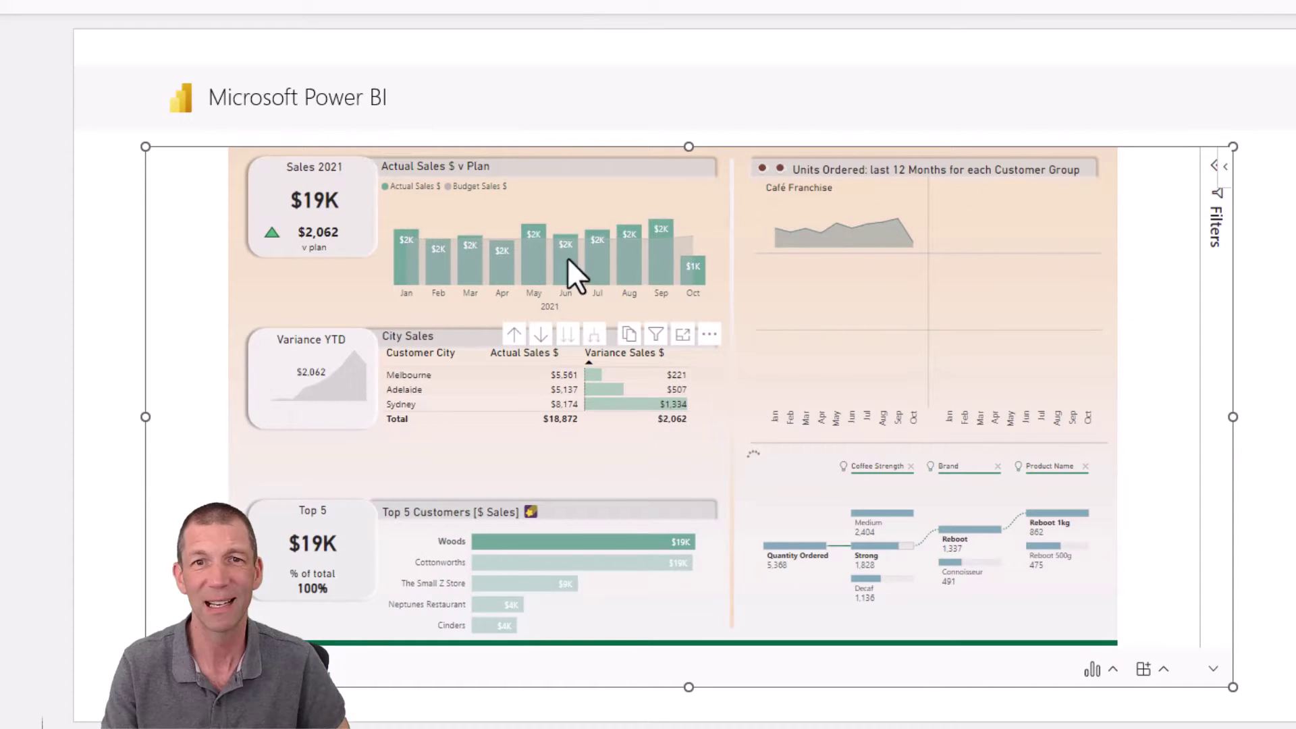
click(586, 264)
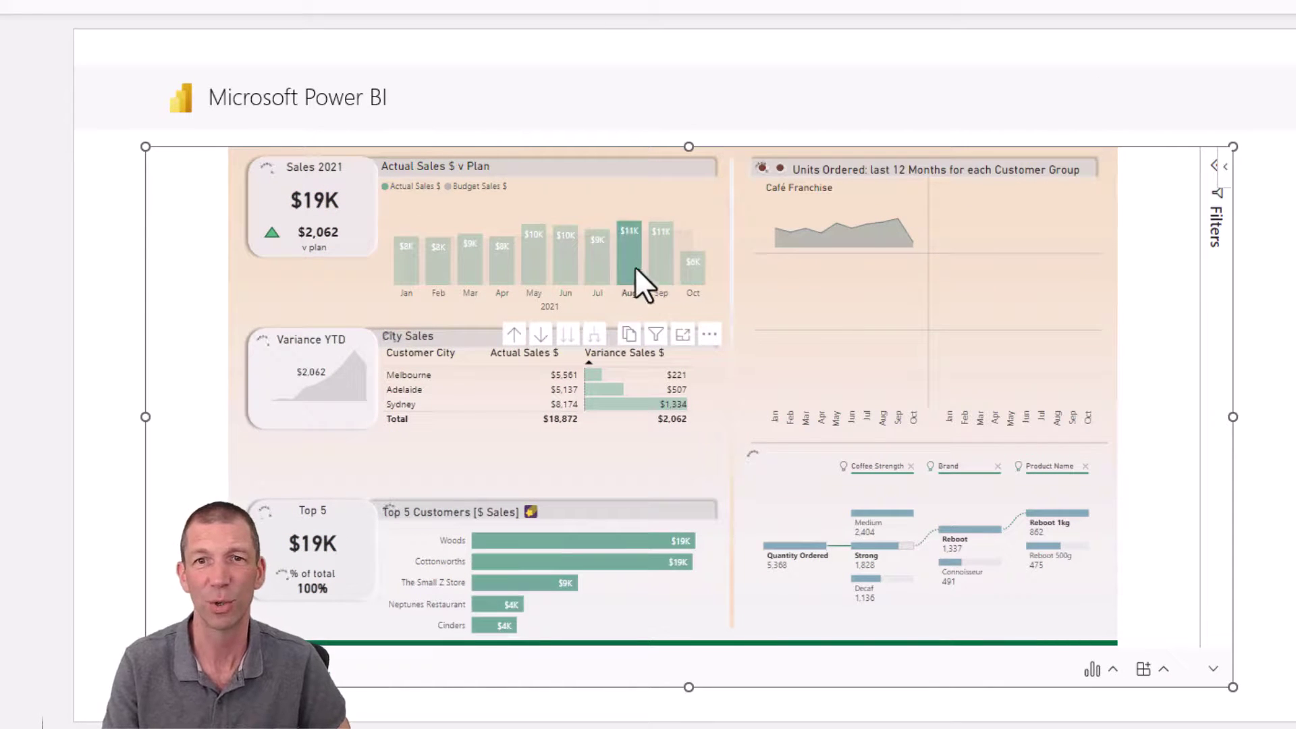
click(633, 266)
click(624, 267)
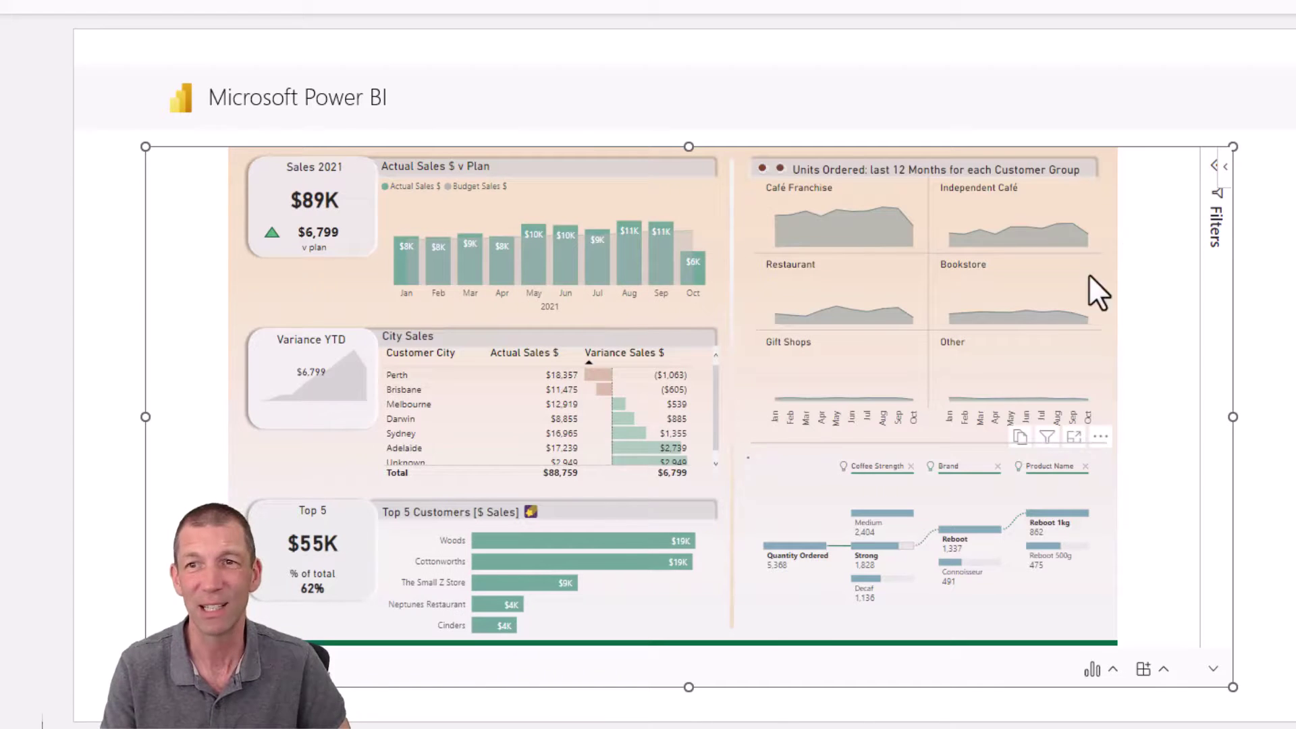
- Set the embedded Power BI report to Show as Saved Image
click(1225, 159)
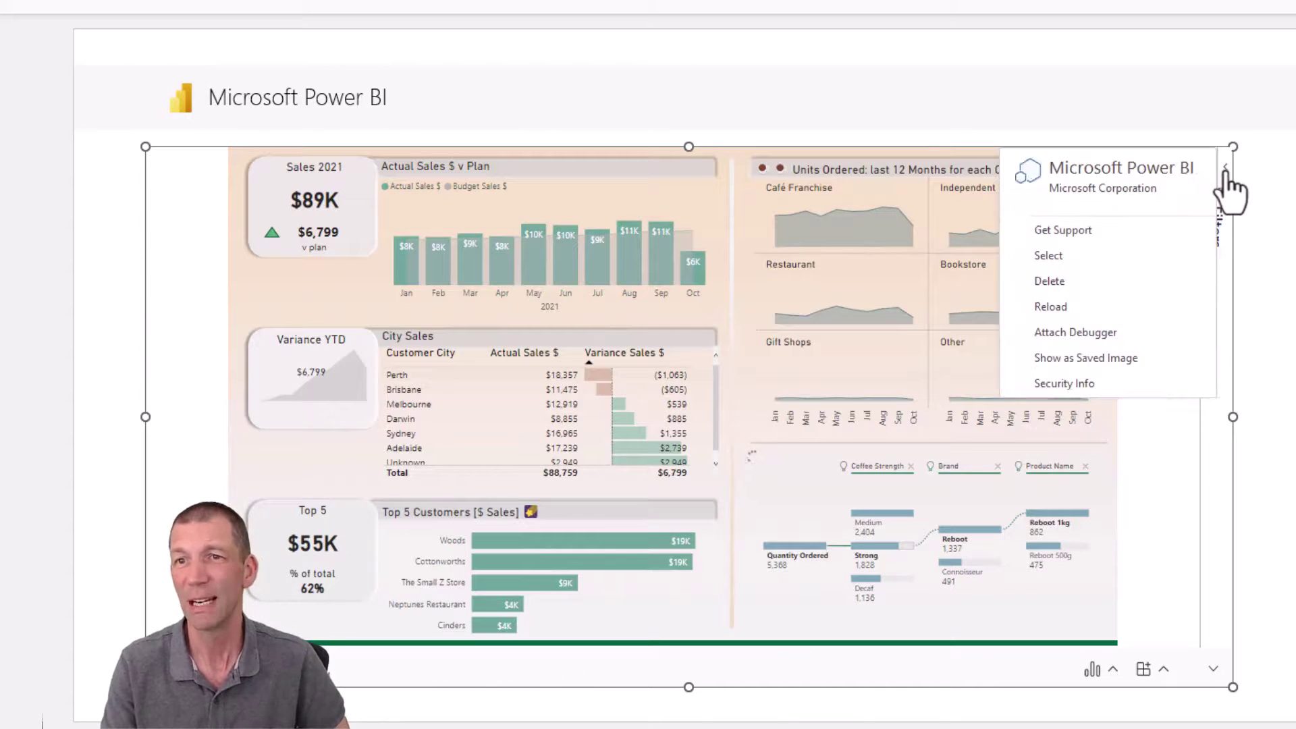
click(1087, 360)
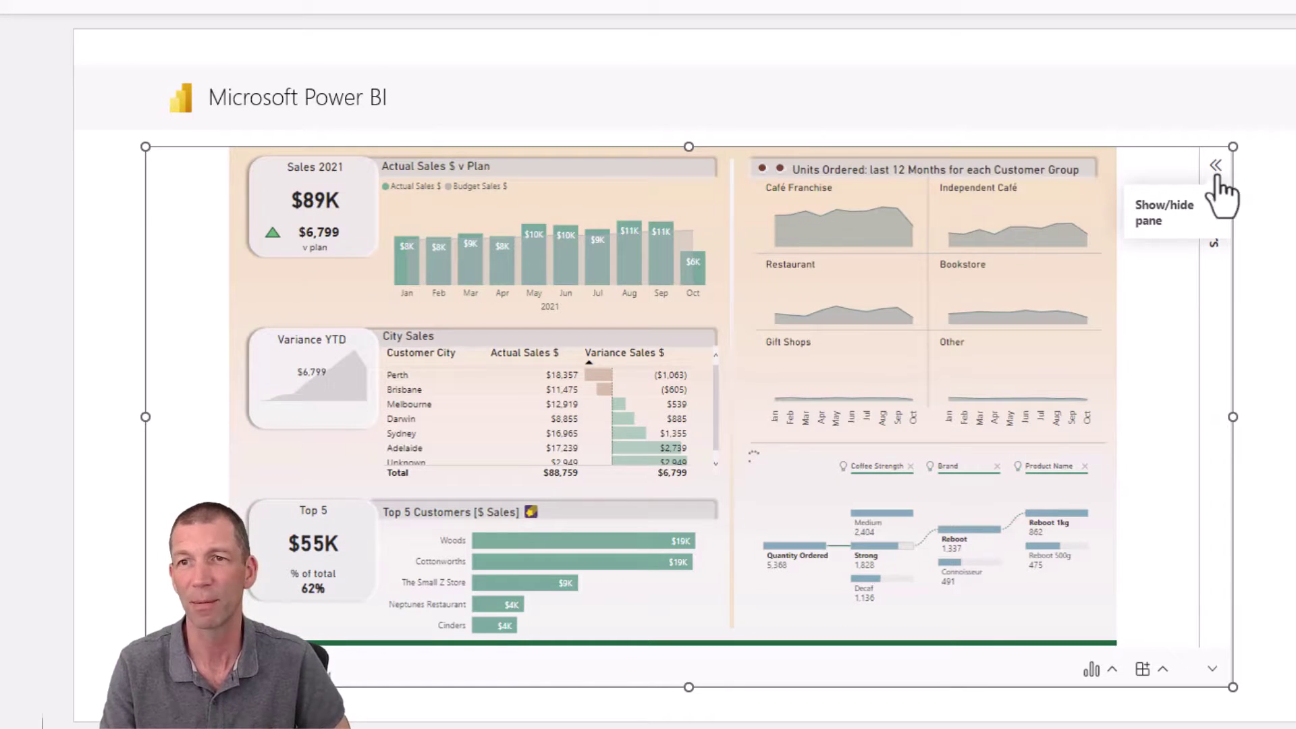
click(1280, 313)
click(1225, 188)
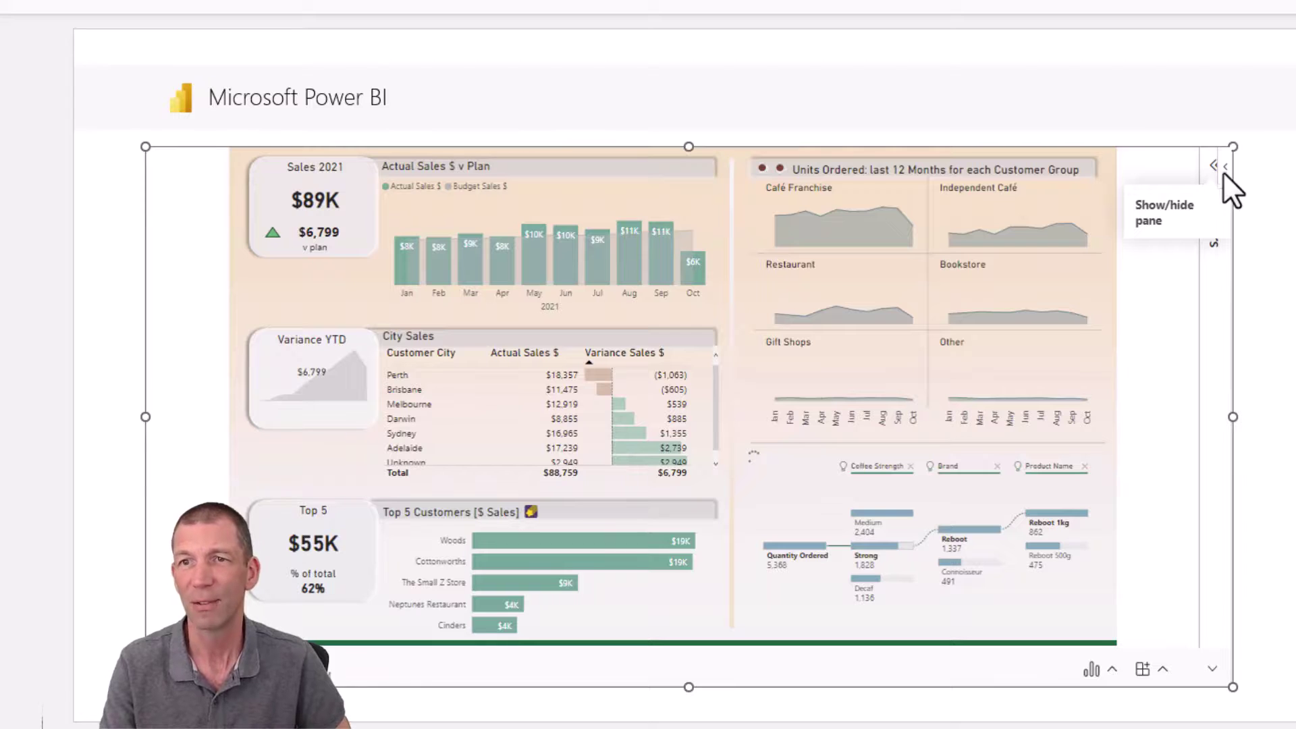
click(1223, 171)
click(1123, 354)
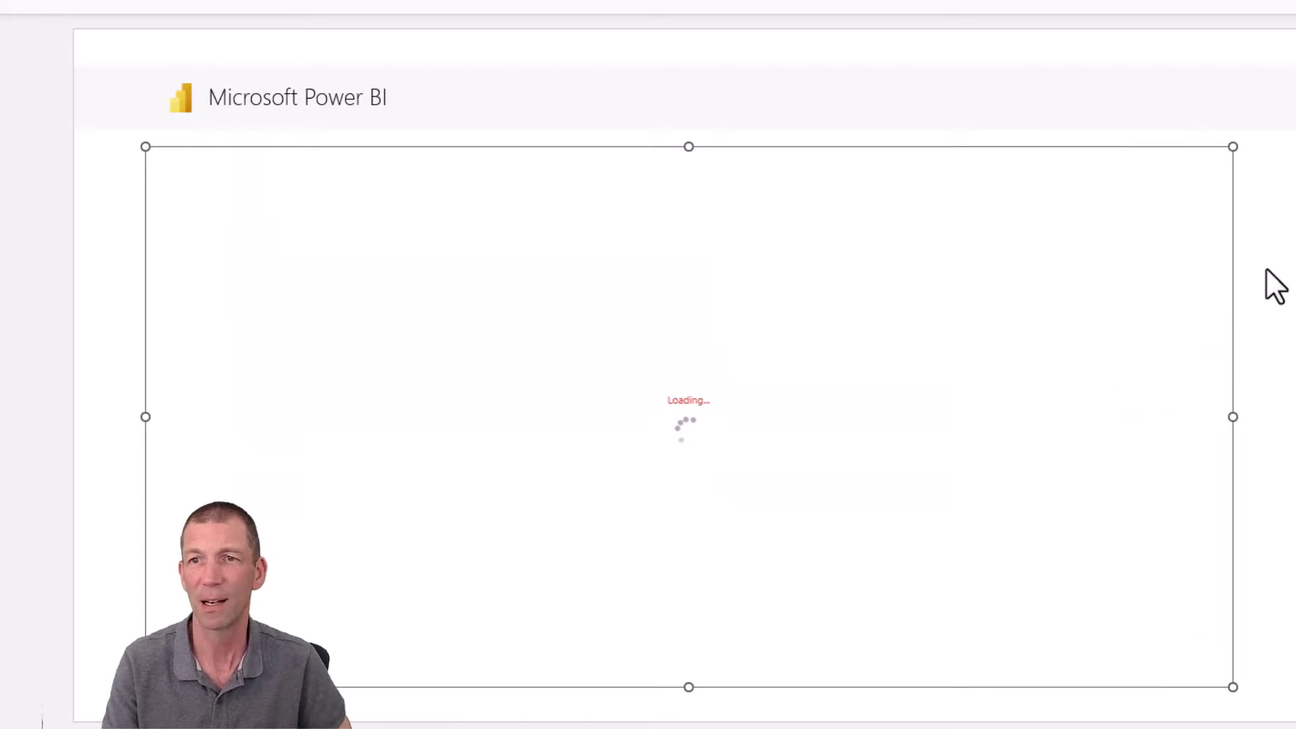